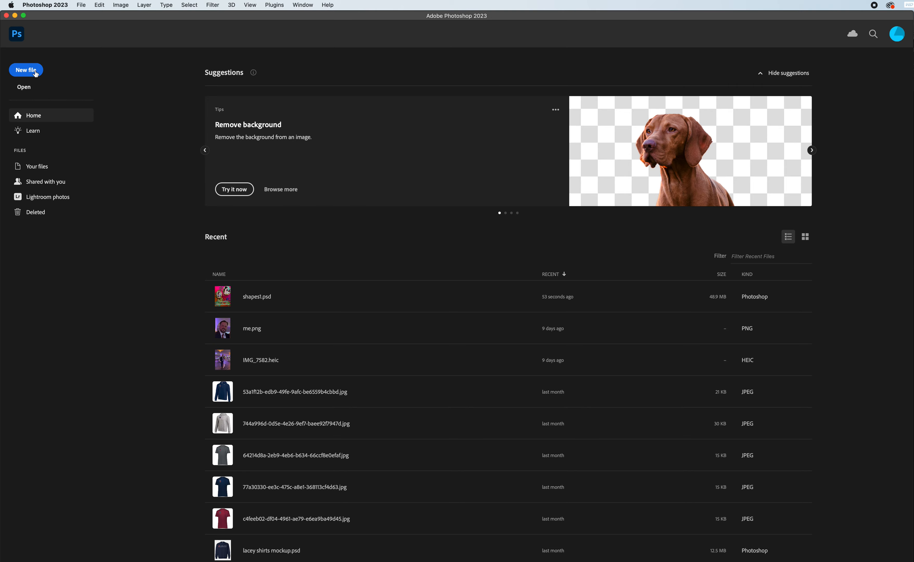
Create a Letter-size document, 8.5 x 11 in at 300 ppi, and add a layer named Sky.
click(34, 72)
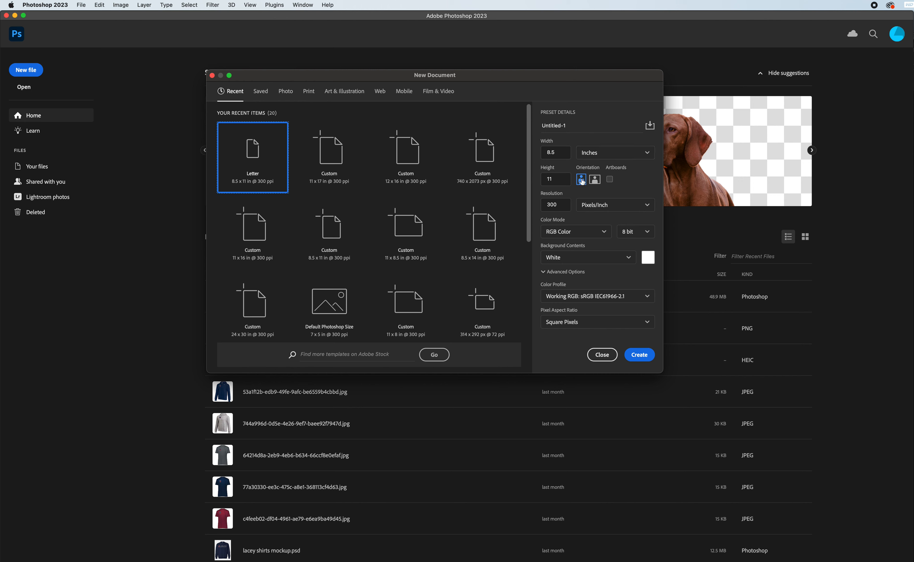
click(645, 357)
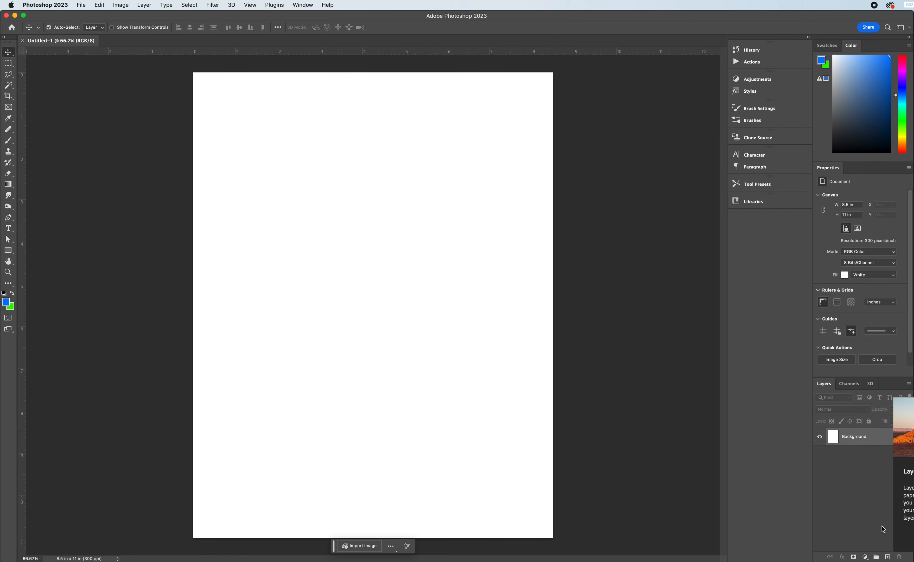
click(888, 557)
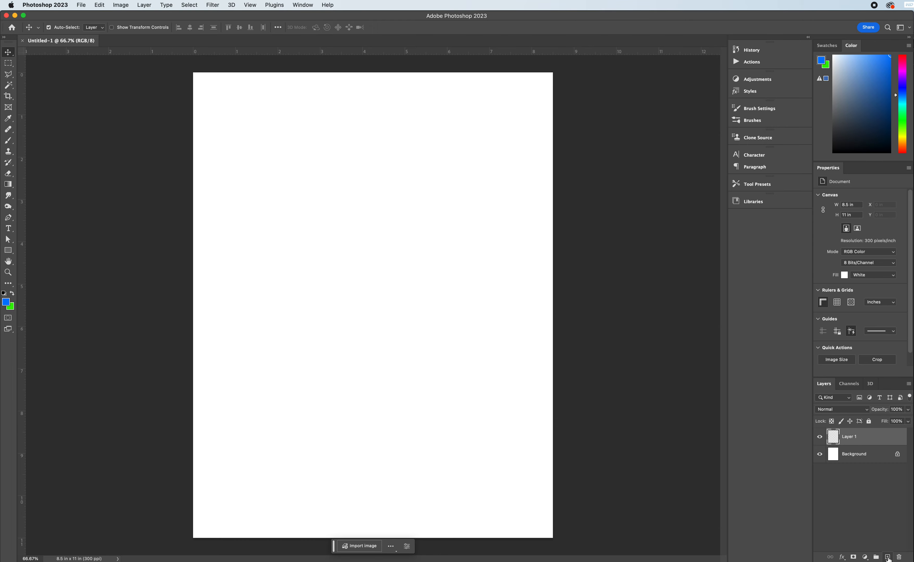
double_click(851, 437)
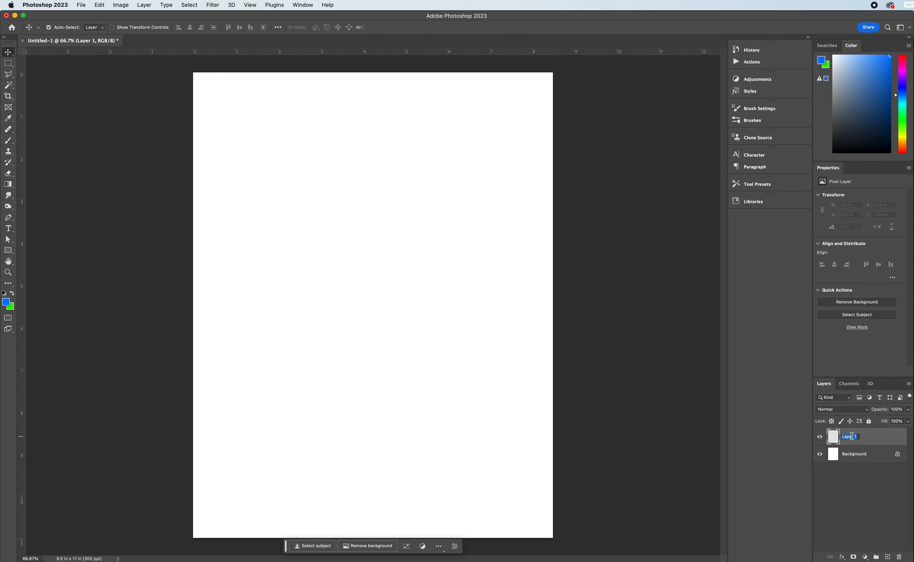
text(Sky)
key(Return)
Fill the entire Sky layer with light blue using the Paint Bucket tool.
click(8, 184)
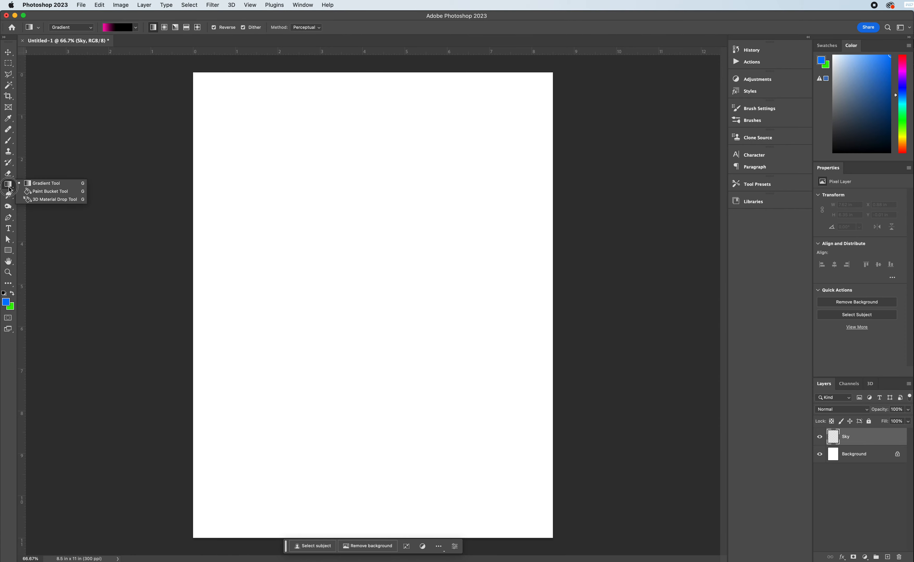
click(41, 195)
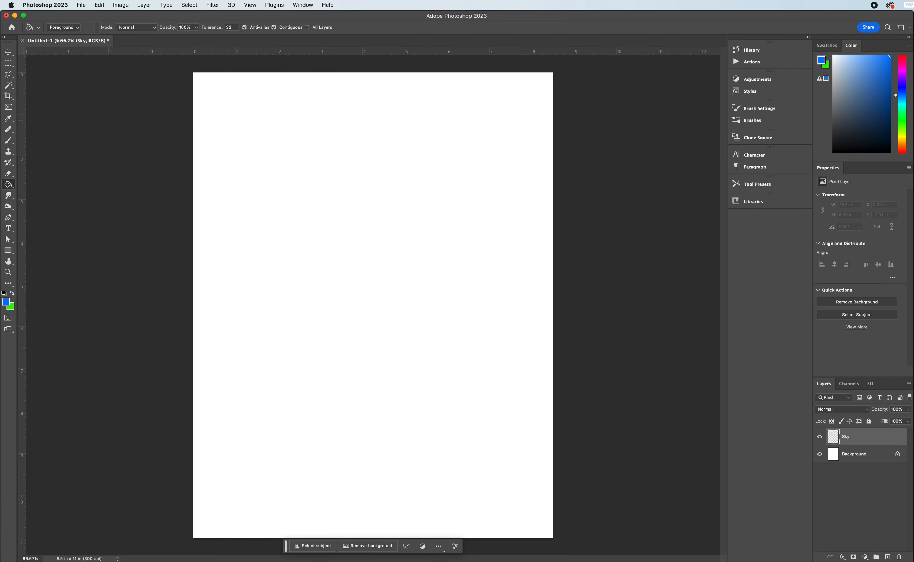
click(863, 56)
click(905, 98)
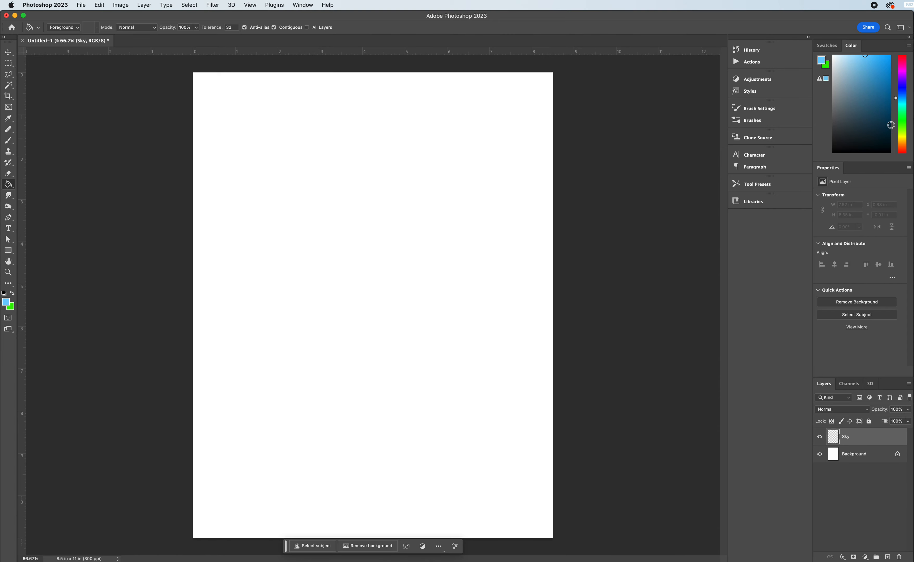
click(353, 236)
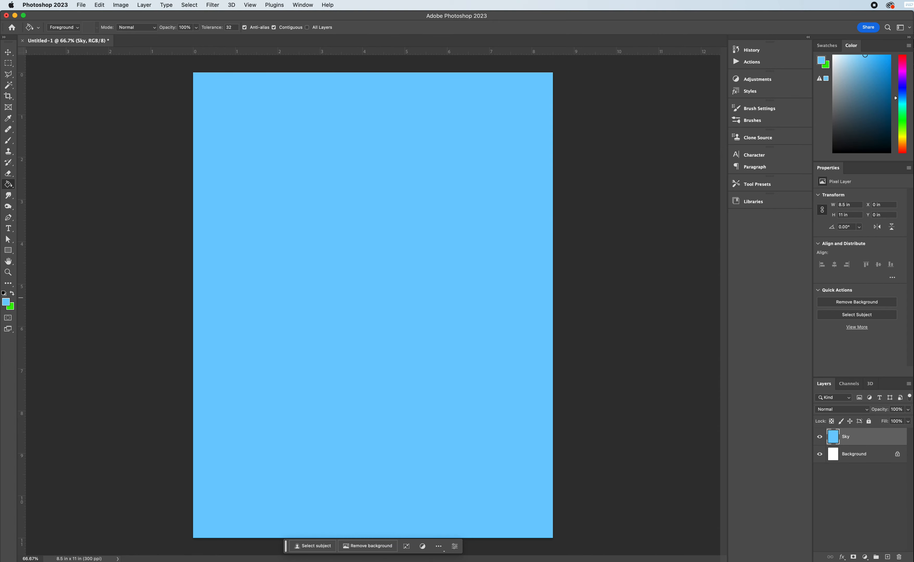
Add a layer above Sky and name it ground.
click(888, 557)
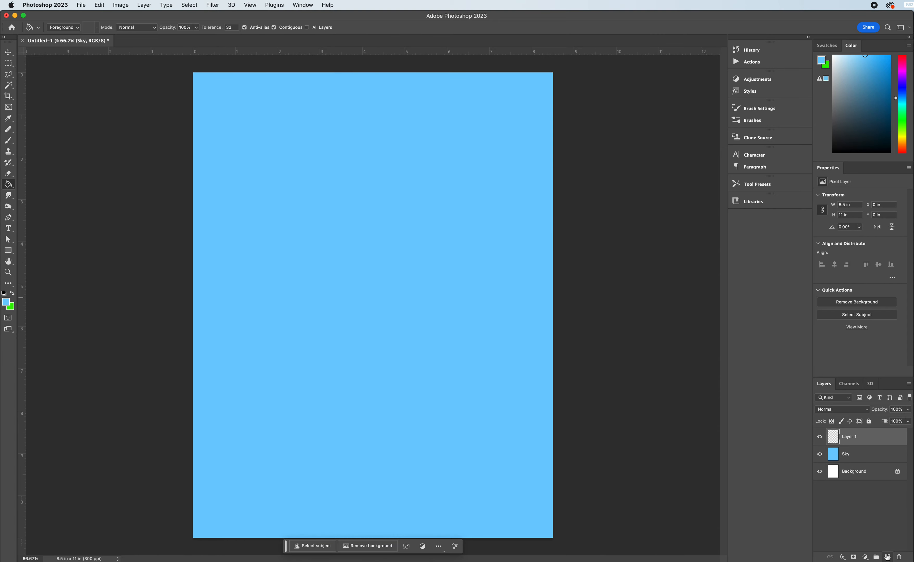
double_click(850, 437)
text(ground)
key(Return)
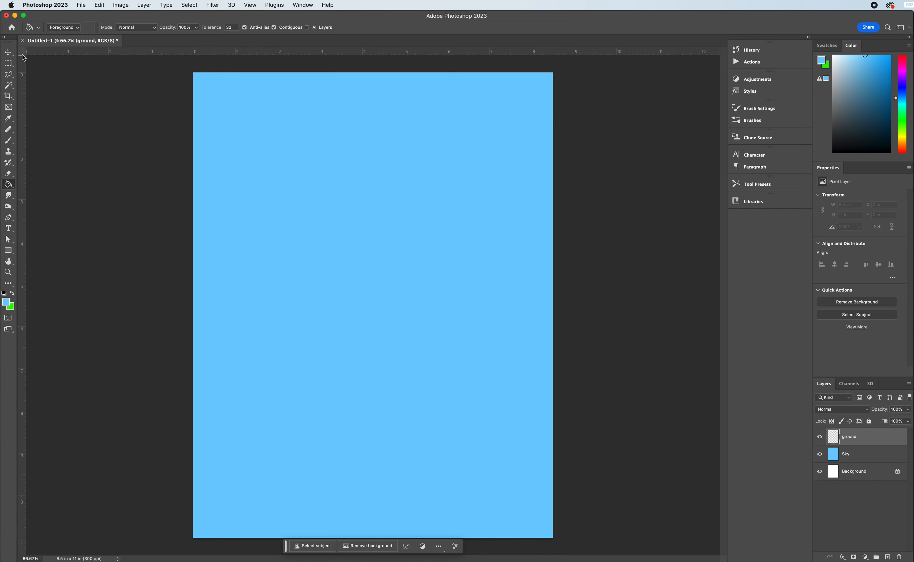
Select a full-width rectangle about 3.12 in high along the canvas's lower edge and fill it with dark green on the ground layer.
click(9, 64)
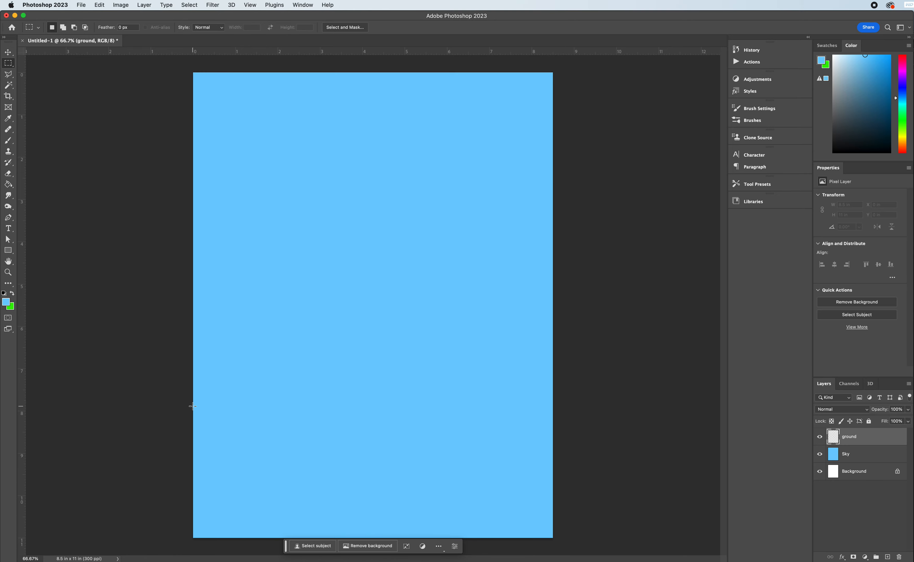
drag(192, 406, 565, 542)
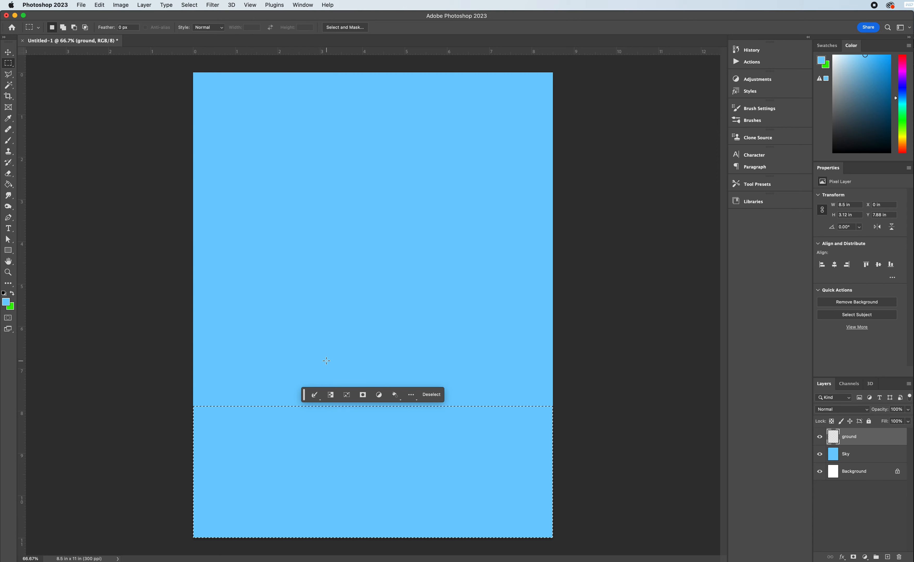
click(903, 110)
drag(904, 110, 904, 120)
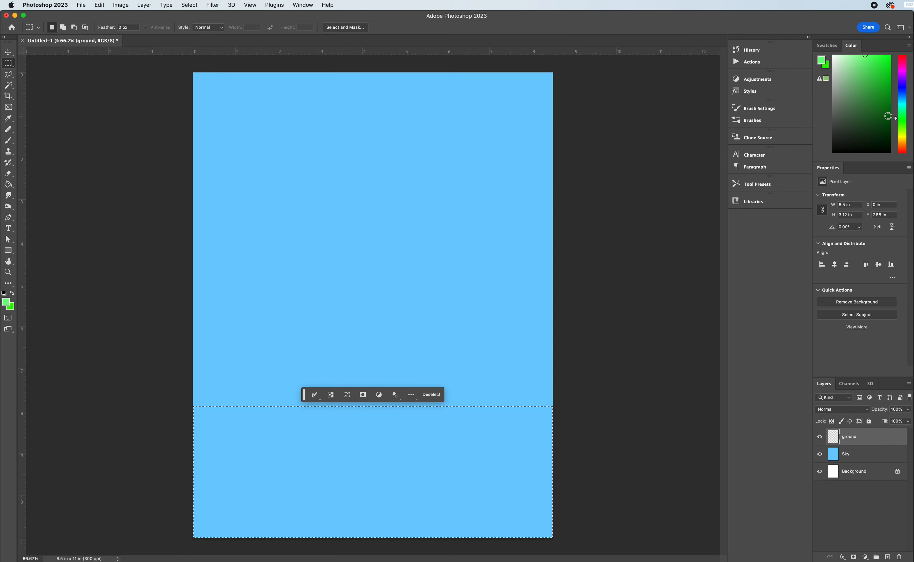
drag(887, 115, 890, 92)
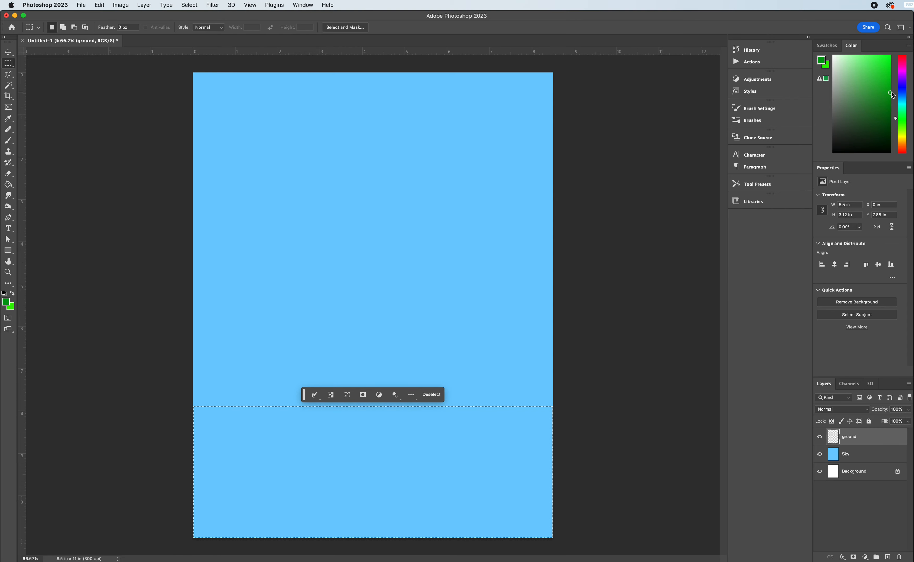
click(9, 184)
click(348, 455)
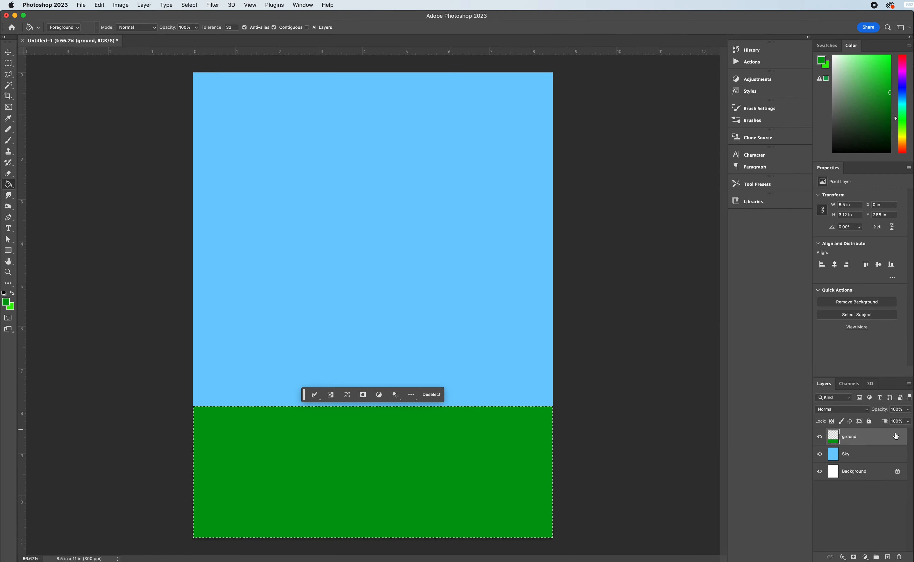
Add a layer above ground and name it Sun.
click(887, 557)
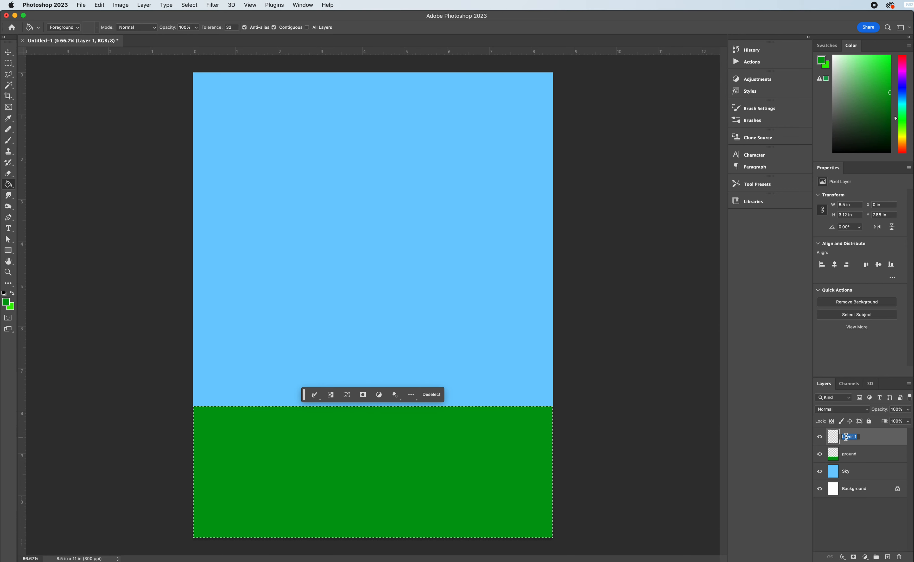
text(sun)
key(Return)
Make a circular selection about 2 in wide in the upper-right sky and fill it with yellow on the Sun layer.
click(10, 64)
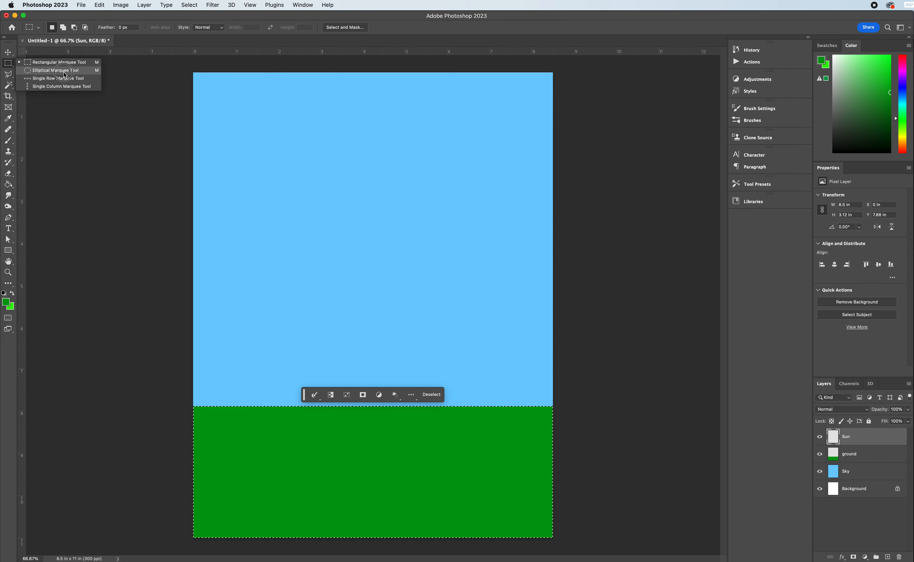
click(62, 72)
drag(451, 92, 536, 177)
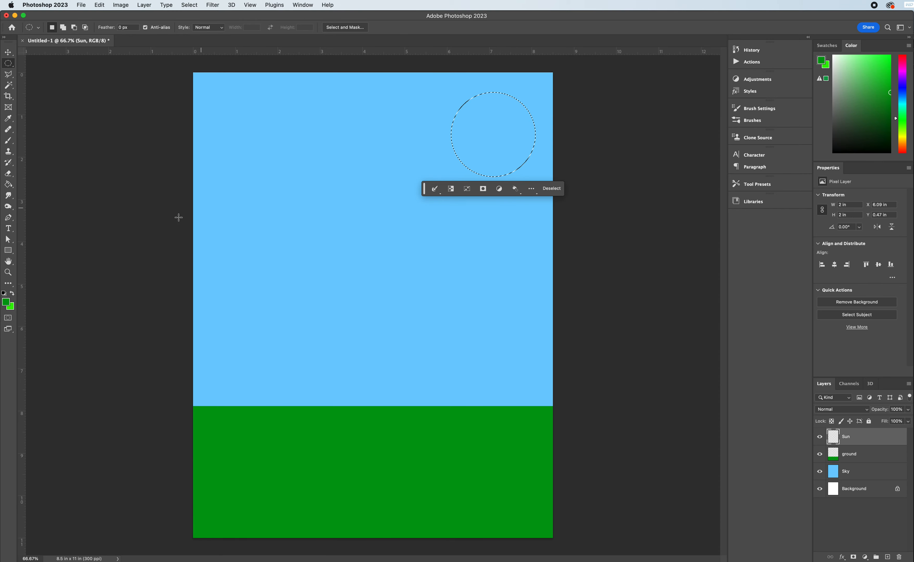
click(901, 134)
click(872, 56)
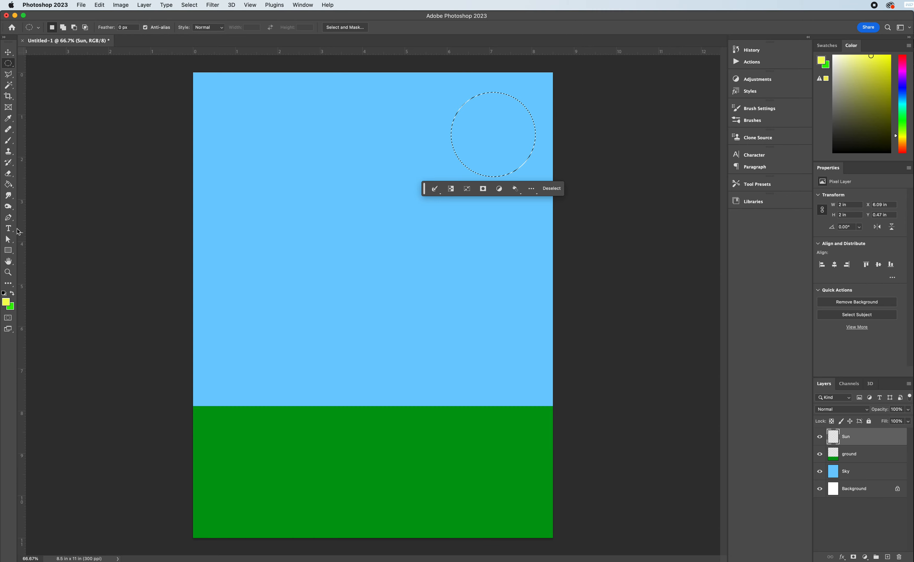
click(8, 184)
click(487, 151)
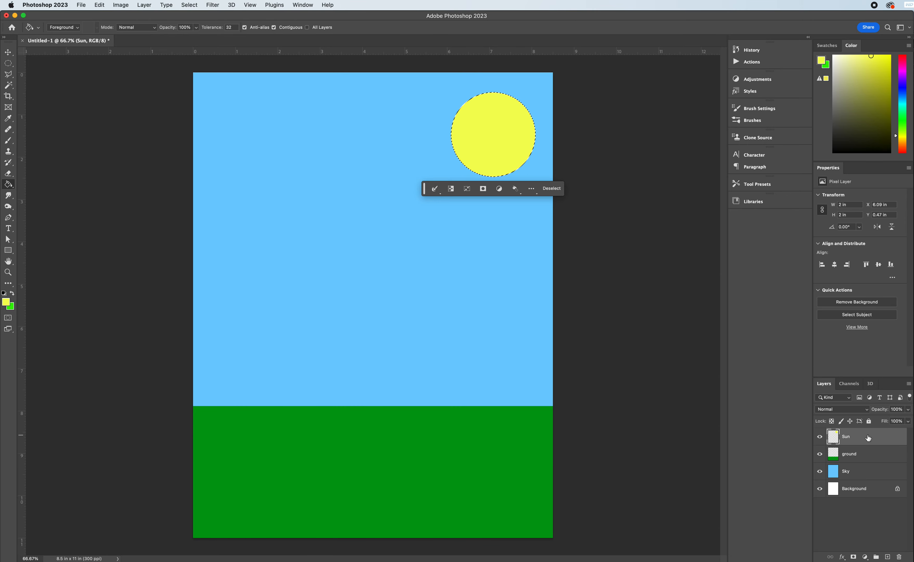
Add a layer named cloud 1 above Sun and clear the circular selection.
click(888, 557)
double_click(855, 437)
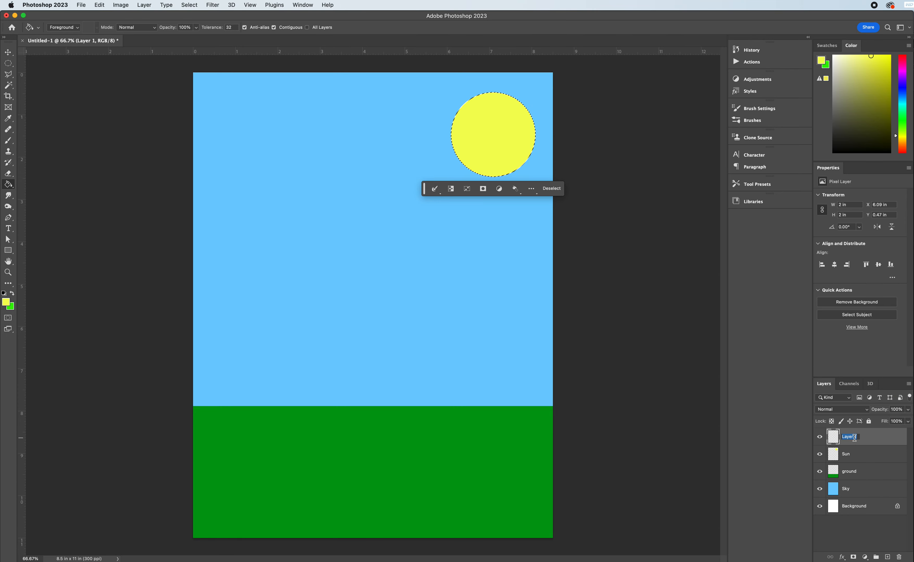
text(cloud)
key(Return)
click(551, 195)
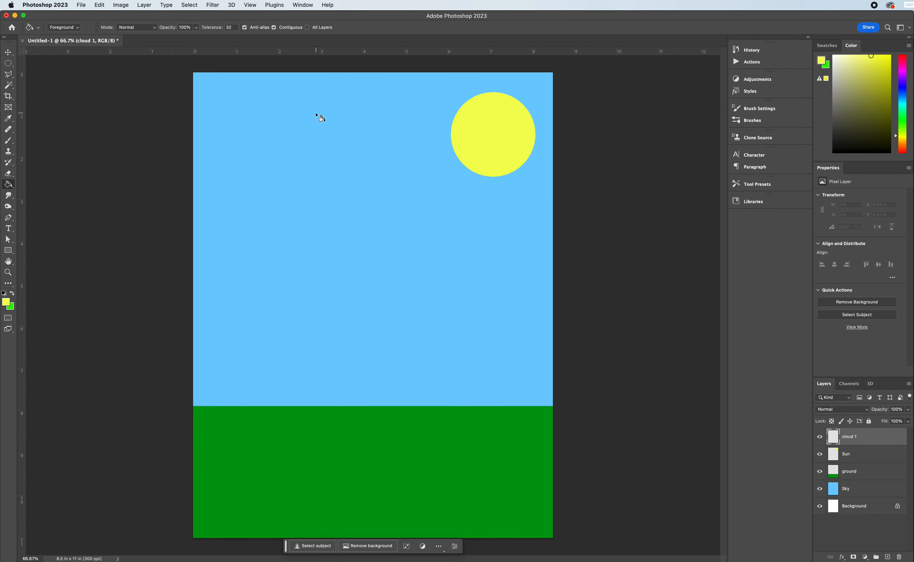
Build a cloud base selection about 3.94 x 0.86 in from overlapping ellipses in the sky, lower left of the sun.
click(8, 69)
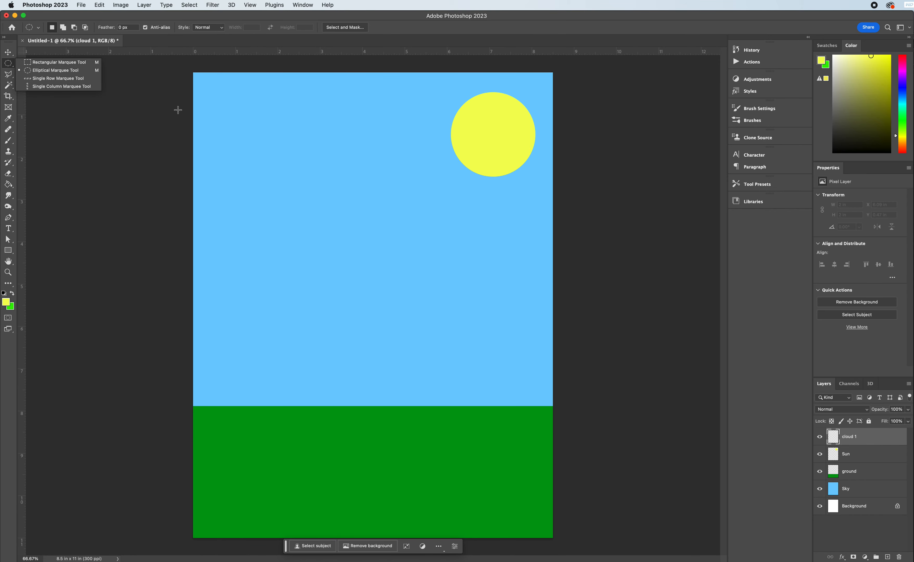
click(55, 70)
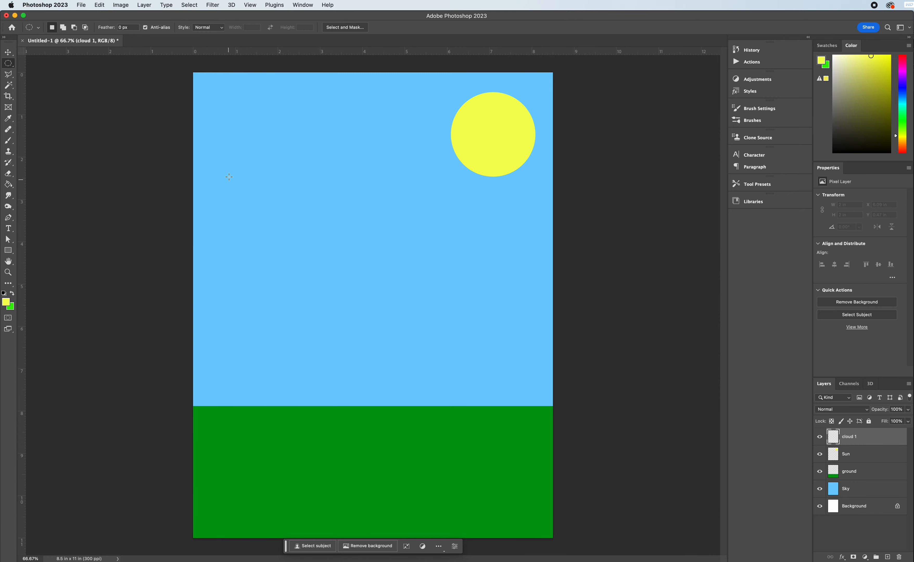
drag(258, 156, 342, 193)
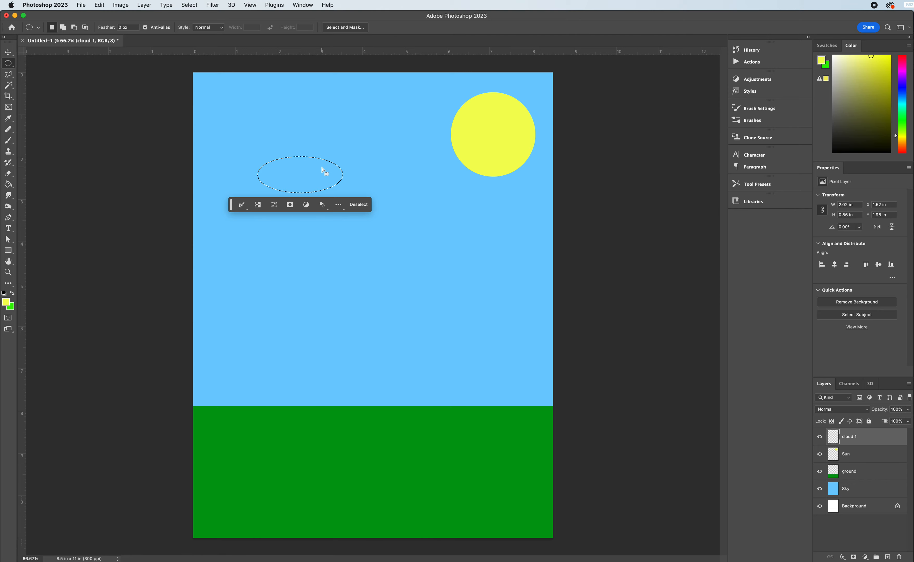
key(alt)
key(shift)
key(shift)
key(shift)
drag(330, 163, 424, 192)
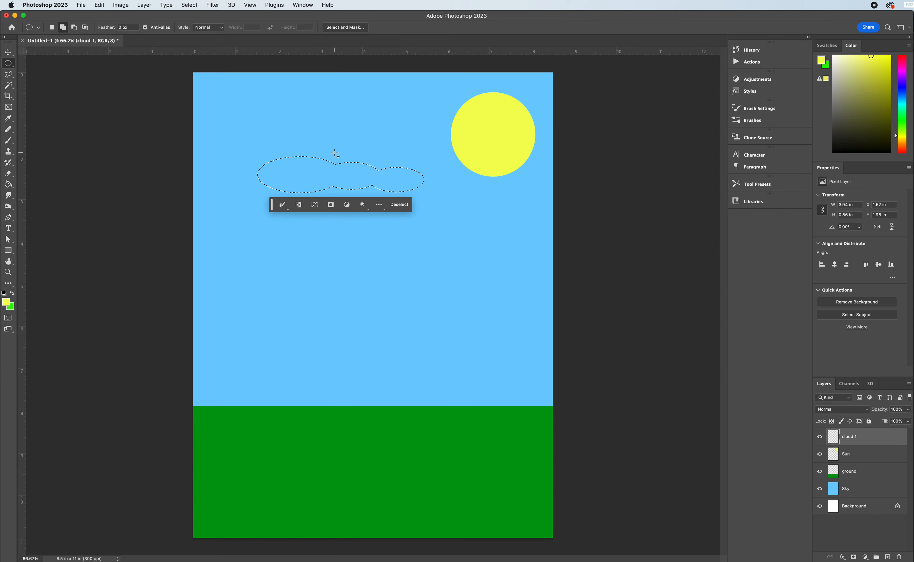
Add overlapping ellipses along the cloud selection's upper and left edges to form puffs, making it about 1.27 in high.
drag(366, 156, 399, 179)
drag(342, 150, 366, 170)
drag(310, 145, 362, 176)
drag(299, 149, 333, 169)
drag(266, 139, 384, 175)
drag(266, 160, 288, 181)
Set white as the foreground color and fill the cloud selection with it on the cloud 1 layer.
click(8, 184)
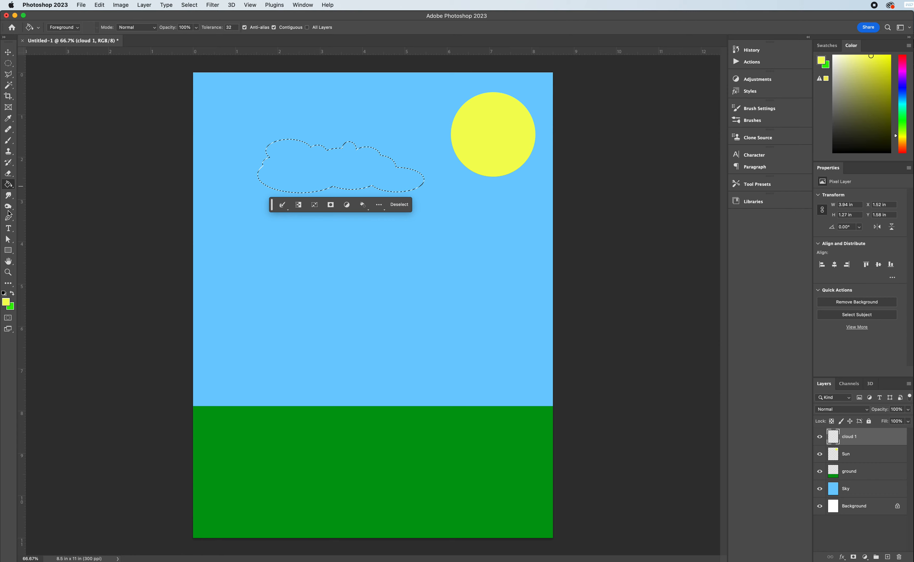
click(4, 293)
click(12, 294)
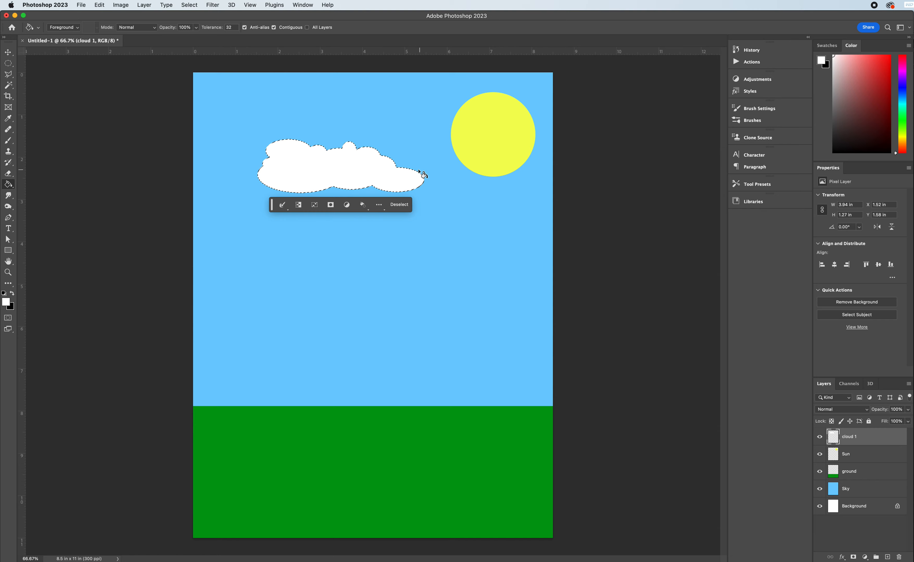
Add a layer above cloud 1 and name it cloud 2.
click(889, 558)
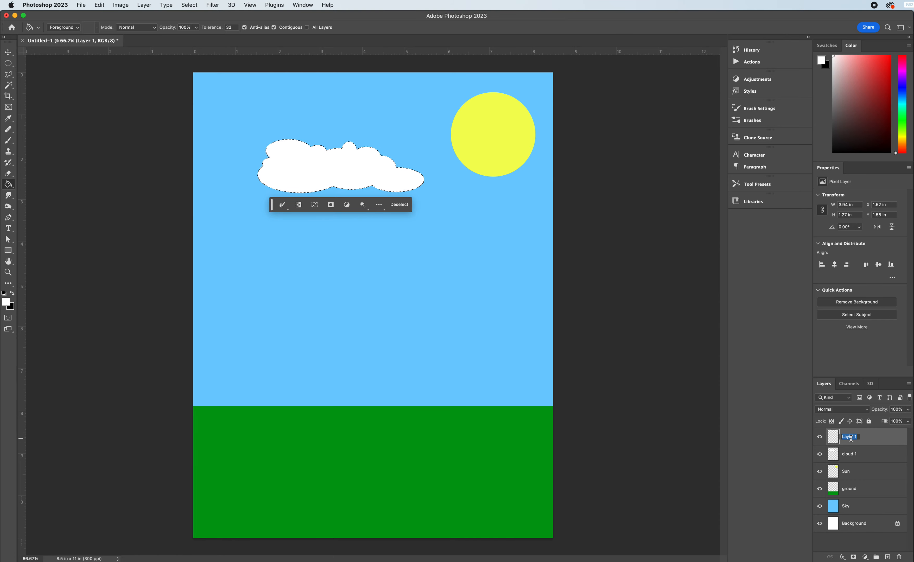
text(cloud 2)
key(Return)
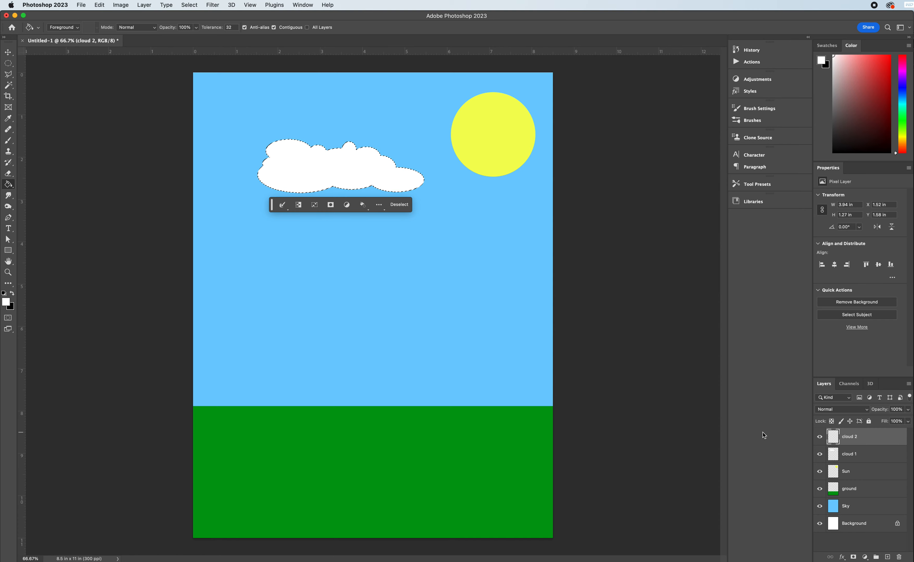
Build a smaller cloud selection about 3.11 x 0.65 in from overlapping ellipses, below and to the right of the first cloud.
click(8, 63)
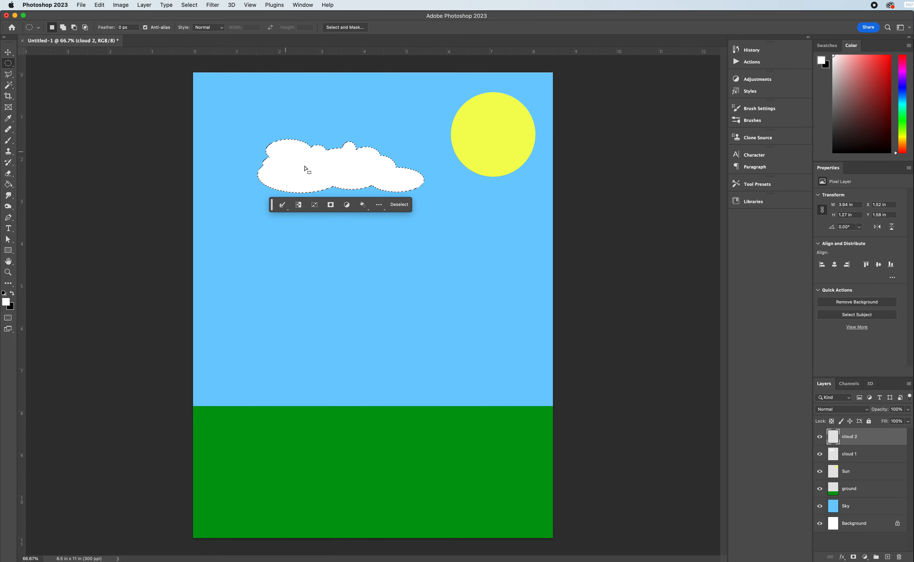
drag(371, 243, 503, 264)
key(shift)
key(shift)
key(shift)
key(shift)
key(shift)
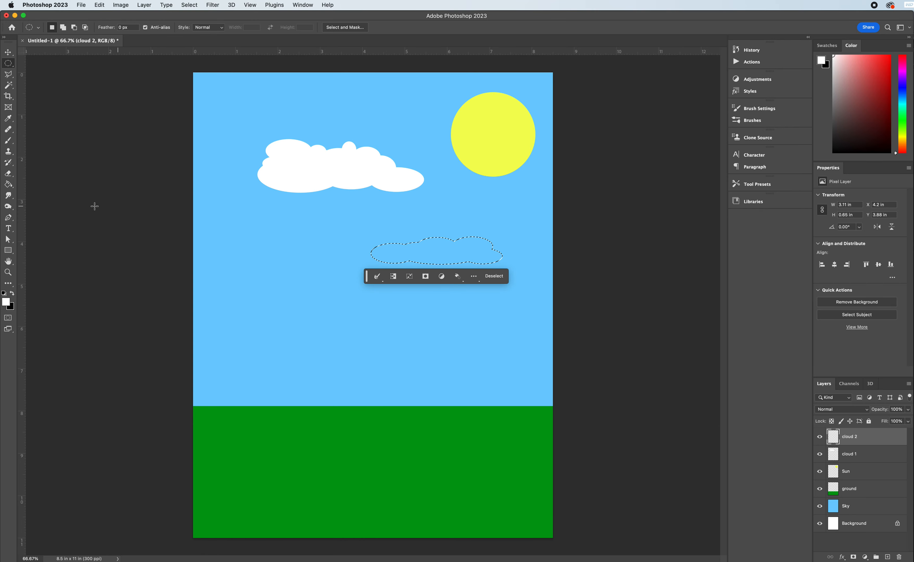
Fill the smaller cloud selection with white on the cloud 2 layer and deselect it.
click(8, 184)
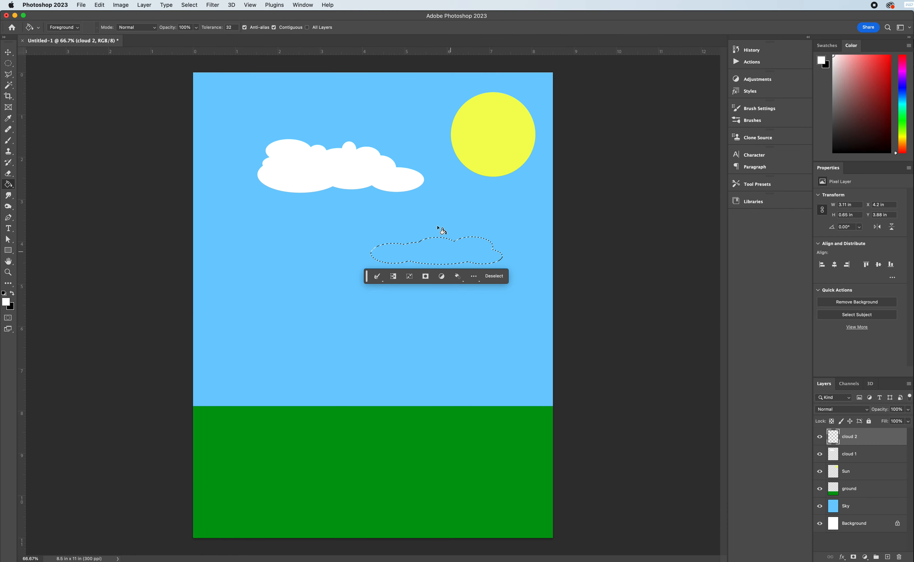
click(457, 237)
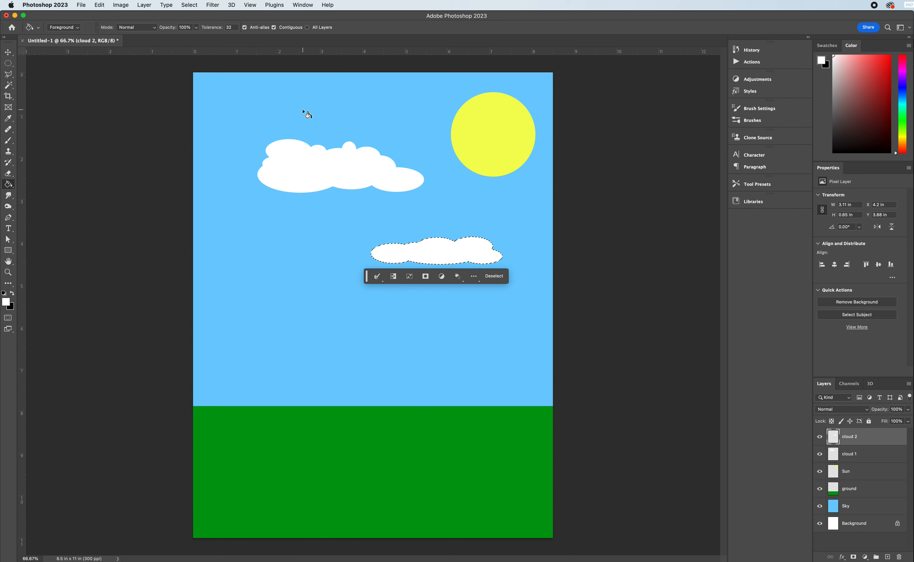
key(super+d)
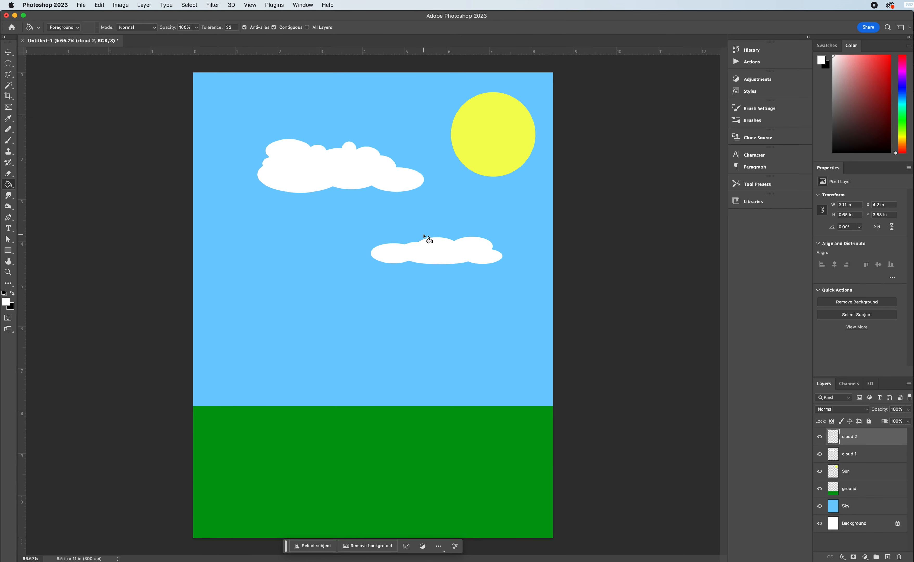
Move the large cloud about 0.7 in left and 0.6 in up, and the small cloud over the sun's lower edge.
click(8, 52)
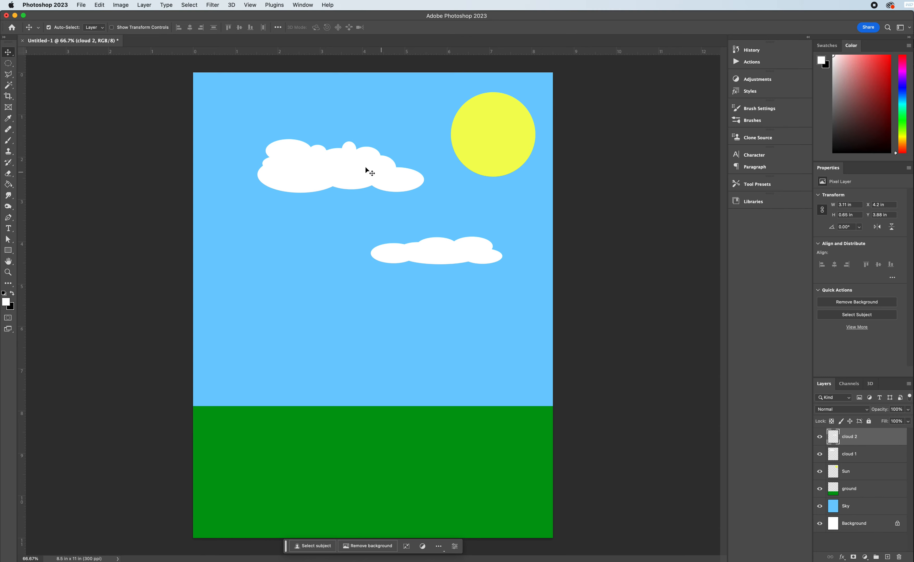
click(329, 172)
drag(364, 180, 331, 155)
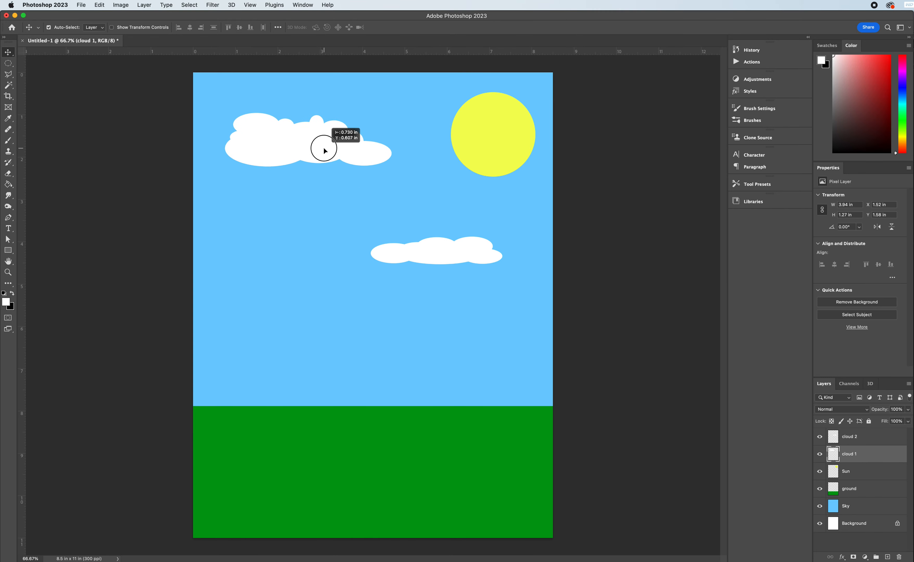
click(427, 248)
drag(431, 206, 466, 145)
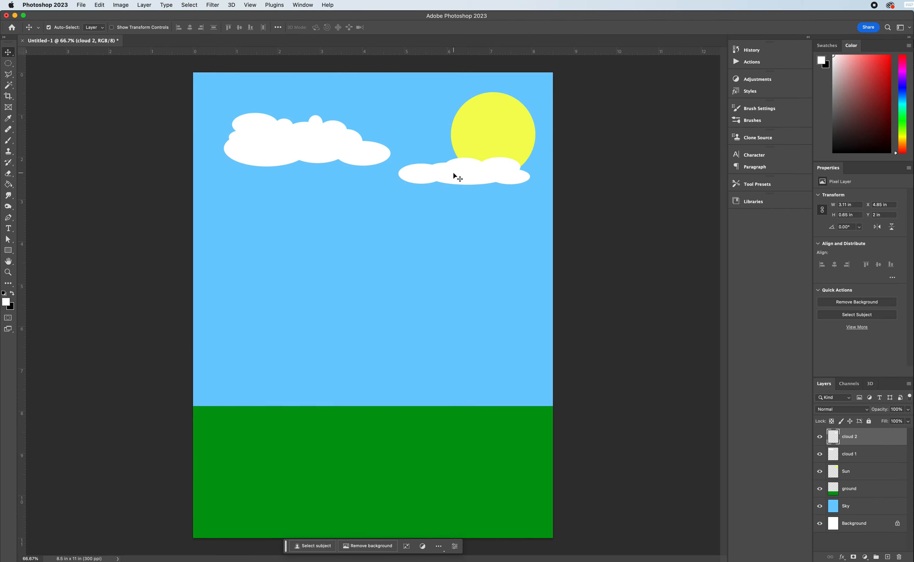
Duplicate the small cloud to a spot below the large cloud, and duplicate the large cloud over the top of the sun.
drag(464, 172, 359, 224)
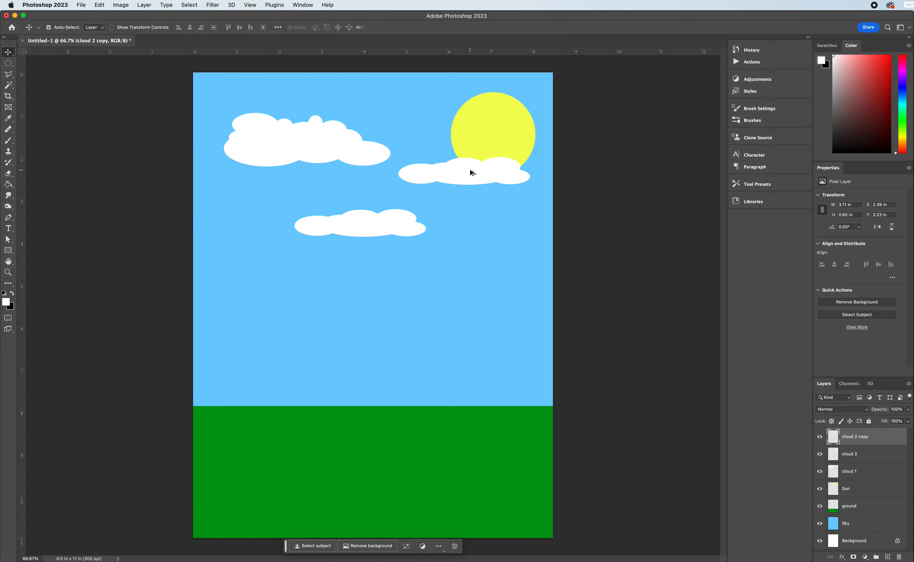
drag(304, 143, 521, 109)
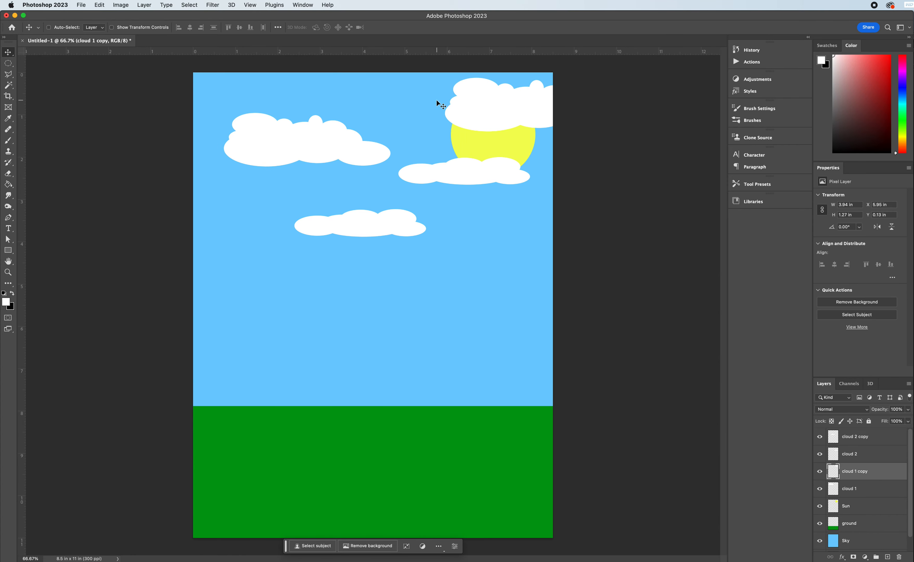
Scale the large cloud's copy to about 55.6%, flip it horizontally and place it below the sun, running off the canvas's right edge.
key(super+t)
drag(446, 105, 499, 244)
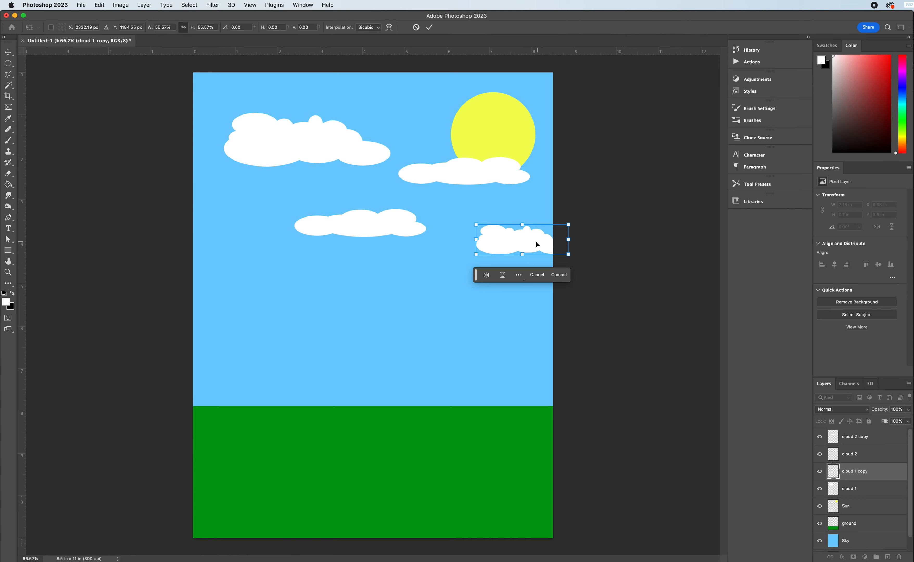
right_click(506, 244)
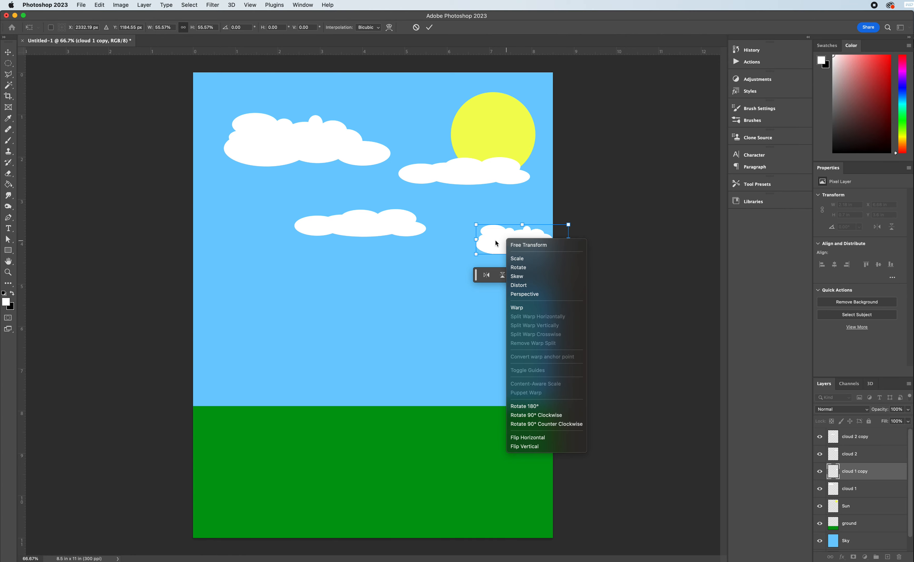
right_click(496, 243)
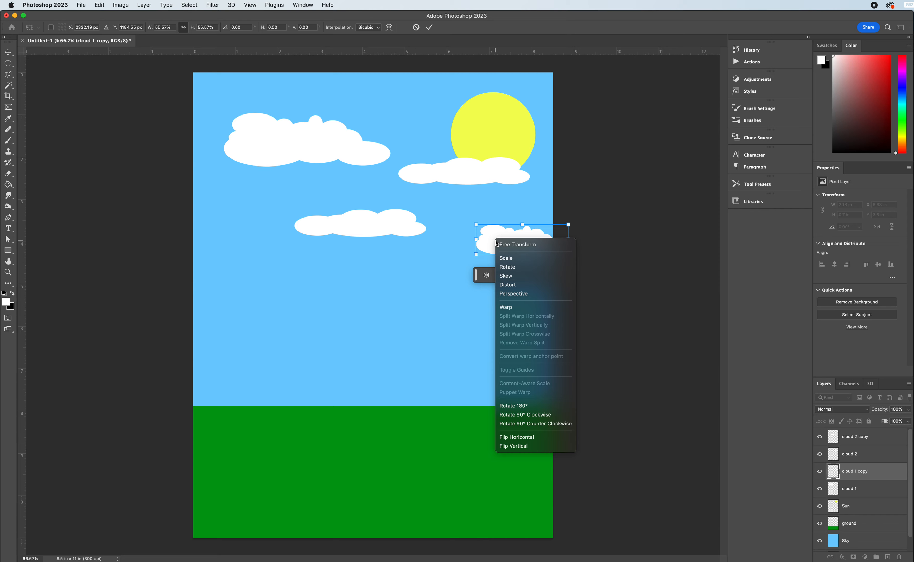
click(513, 438)
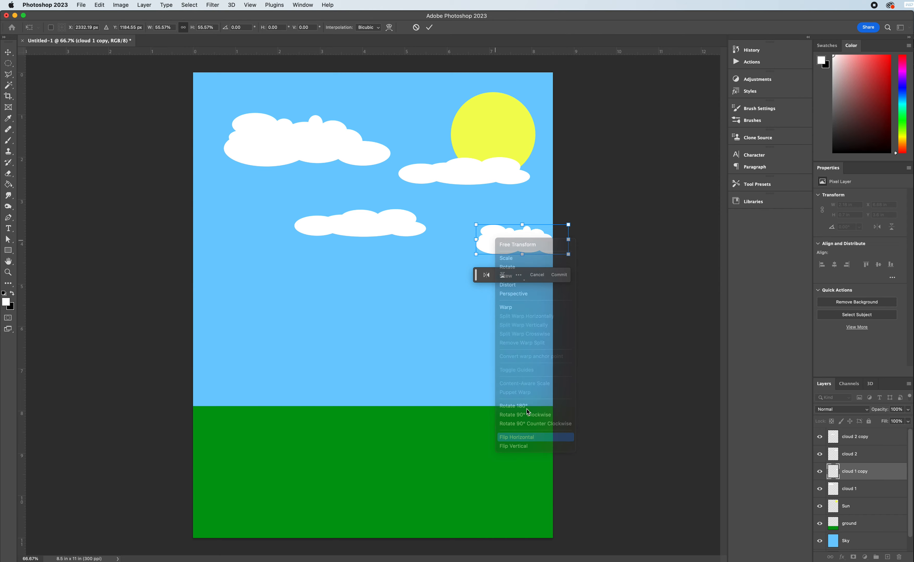
mouse_move(514, 239)
mouse_down()
mouse_move(318, 180)
mouse_move(476, 235)
mouse_move(510, 238)
mouse_up()
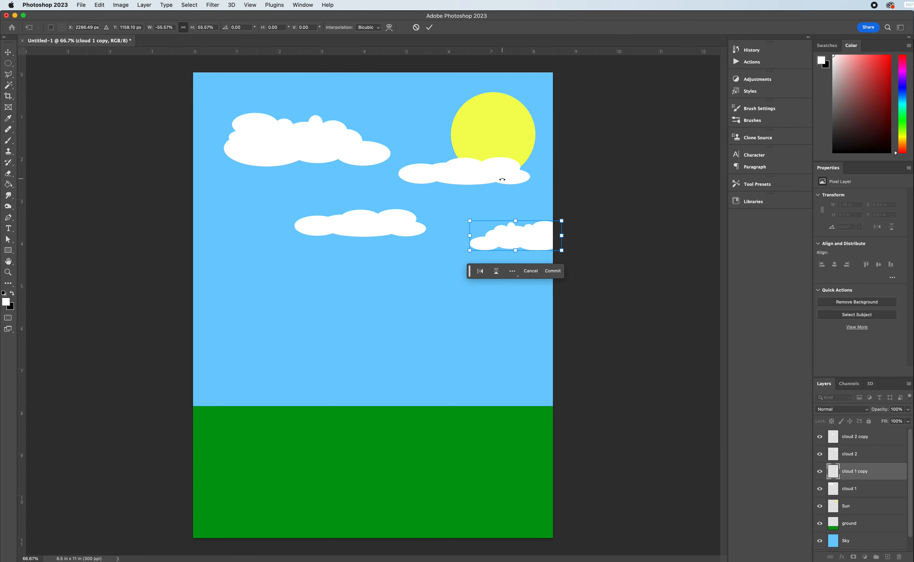
key(Return)
Flip the small cloud's copy horizontally and shift it slightly up and left, to about X 1.99 in, Y 3.04 in.
click(371, 231)
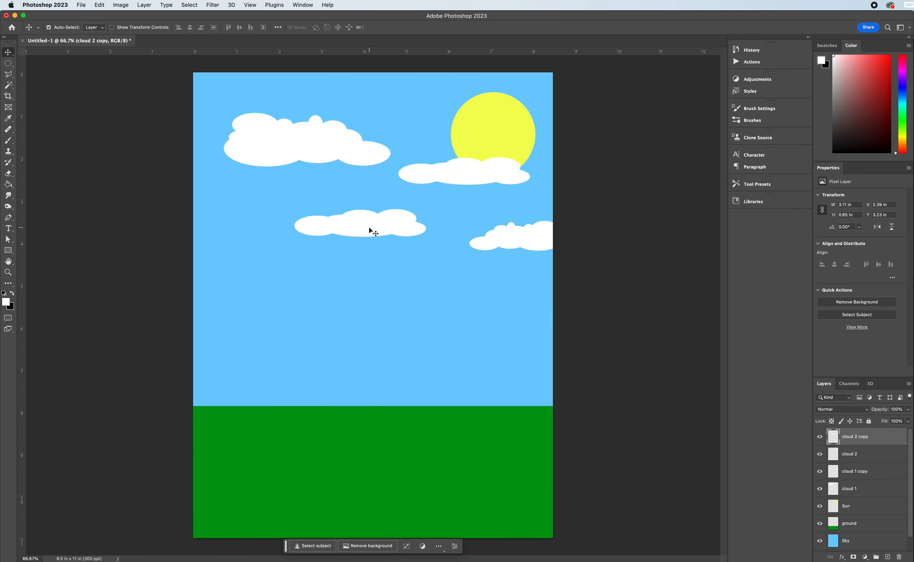
key(super+t)
right_click(375, 232)
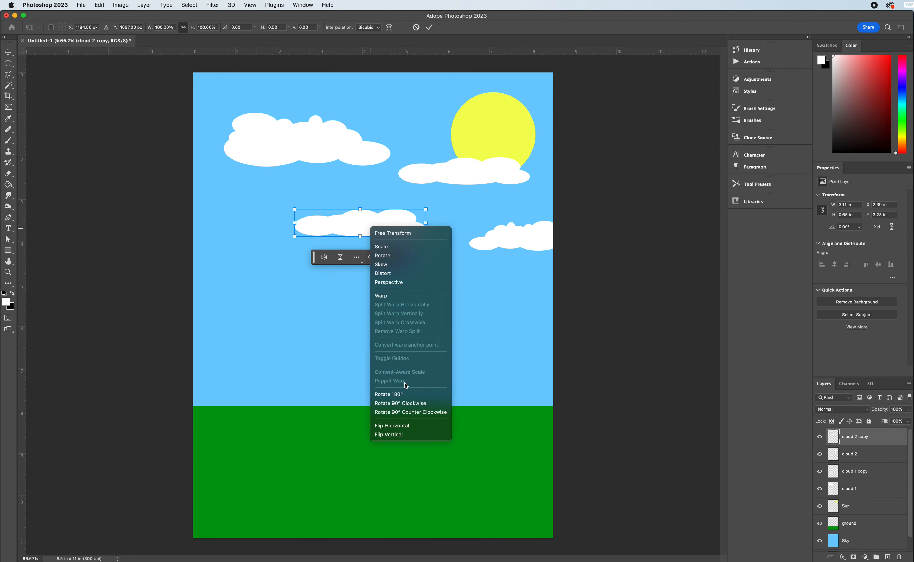
click(403, 428)
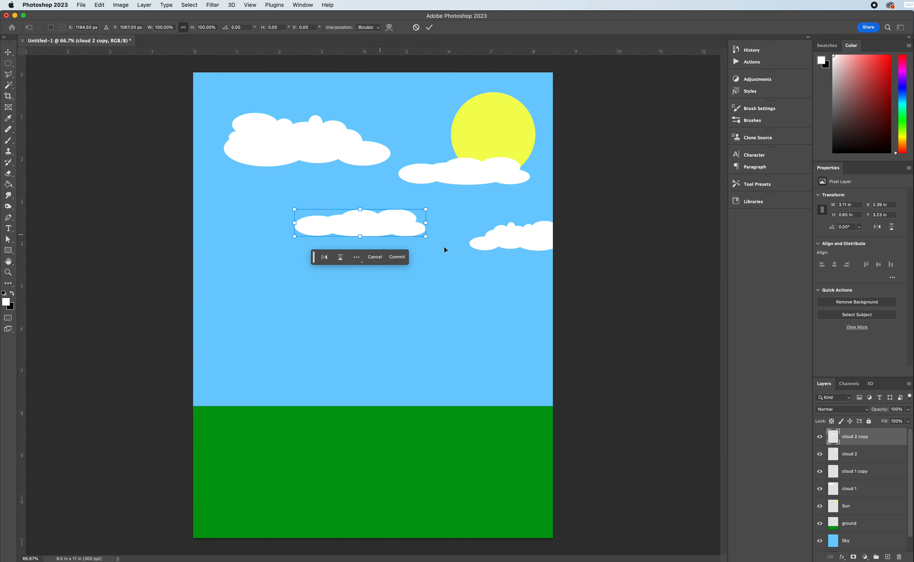
mouse_move(361, 230)
mouse_down()
mouse_move(281, 219)
mouse_move(346, 222)
mouse_up()
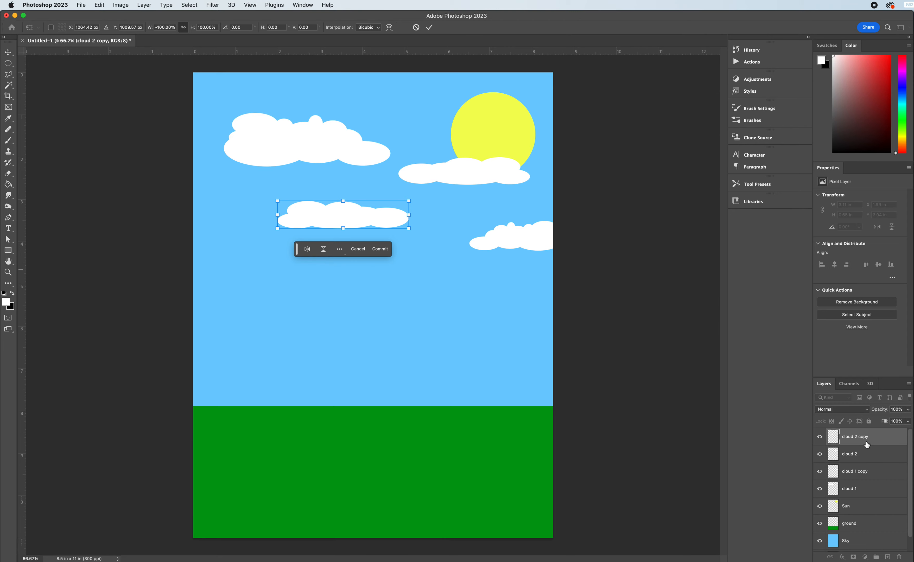
key(Return)
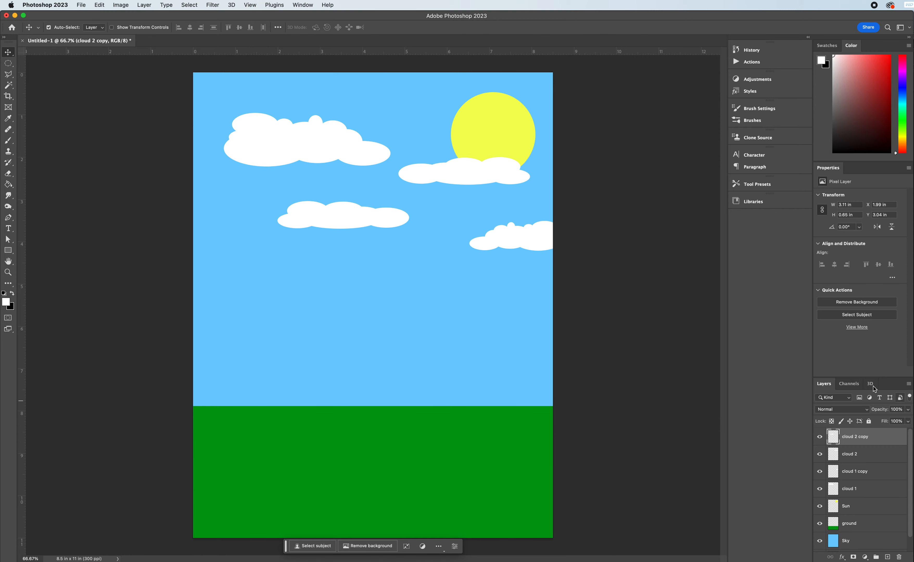
Add a layer above cloud 2 copy and name it mountains.
click(888, 557)
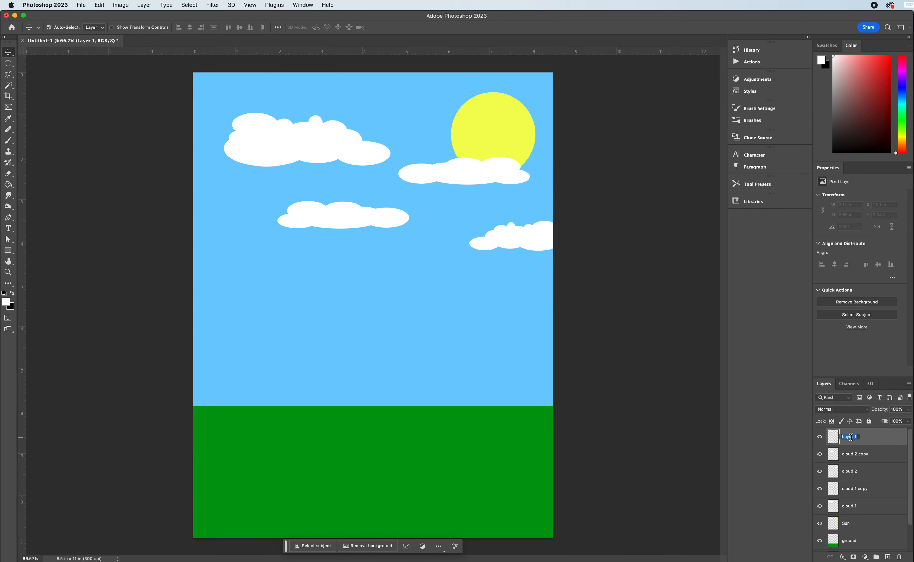
text(mountains)
key(Return)
Outline a jagged mountain range across the full canvas width with the Polygonal Lasso, about 3.24 in high and overlapping the top of the ground.
click(10, 78)
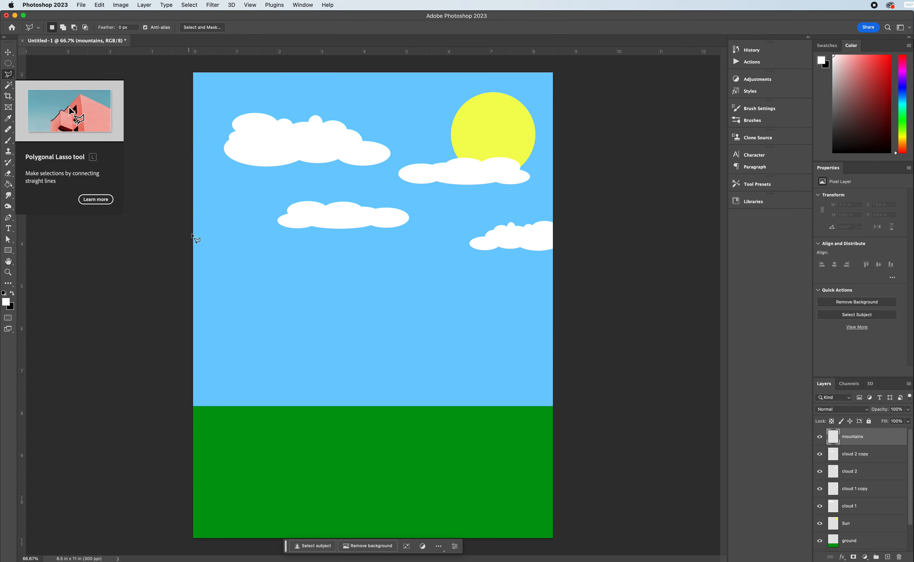
click(189, 342)
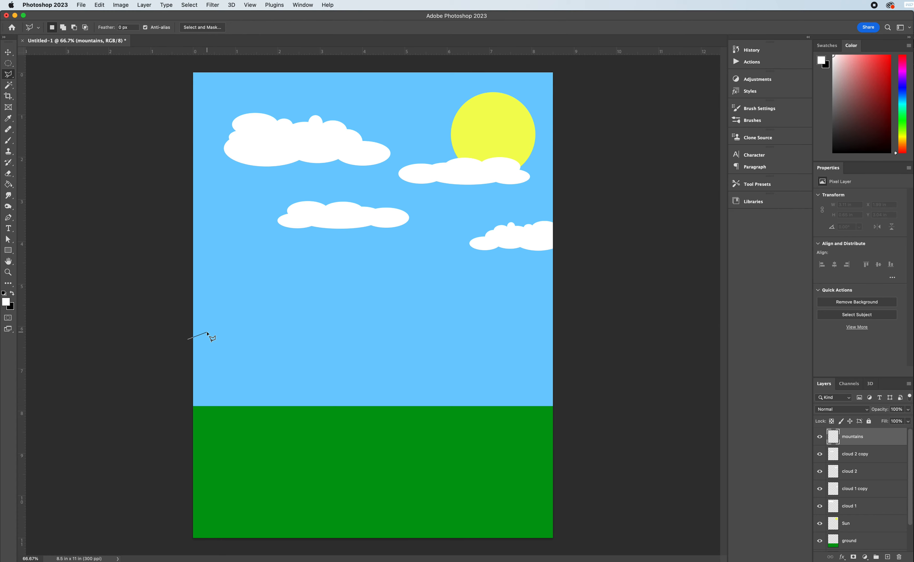
click(218, 332)
click(231, 343)
click(238, 345)
click(247, 335)
click(264, 318)
click(268, 312)
click(286, 295)
click(301, 302)
click(312, 322)
click(319, 316)
click(329, 320)
click(362, 349)
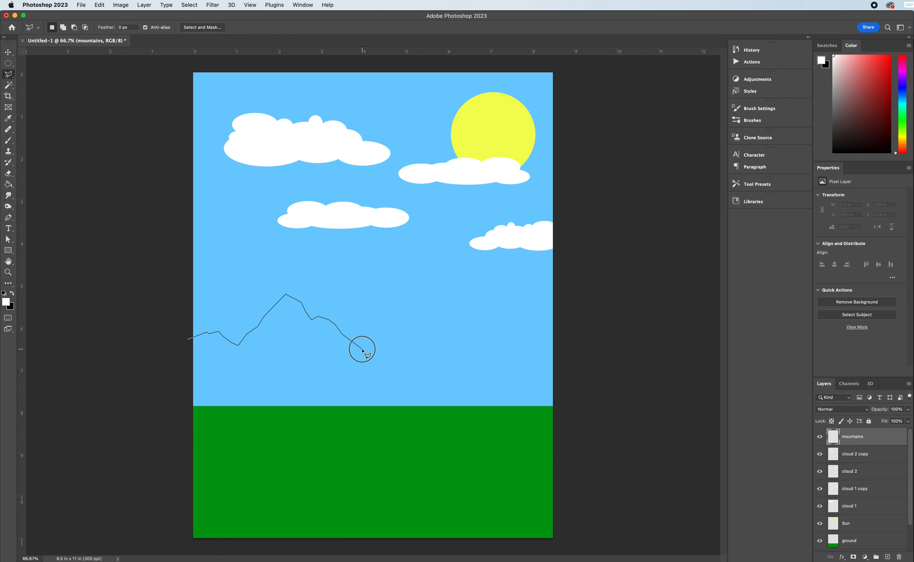
click(396, 346)
click(404, 339)
click(433, 319)
click(446, 313)
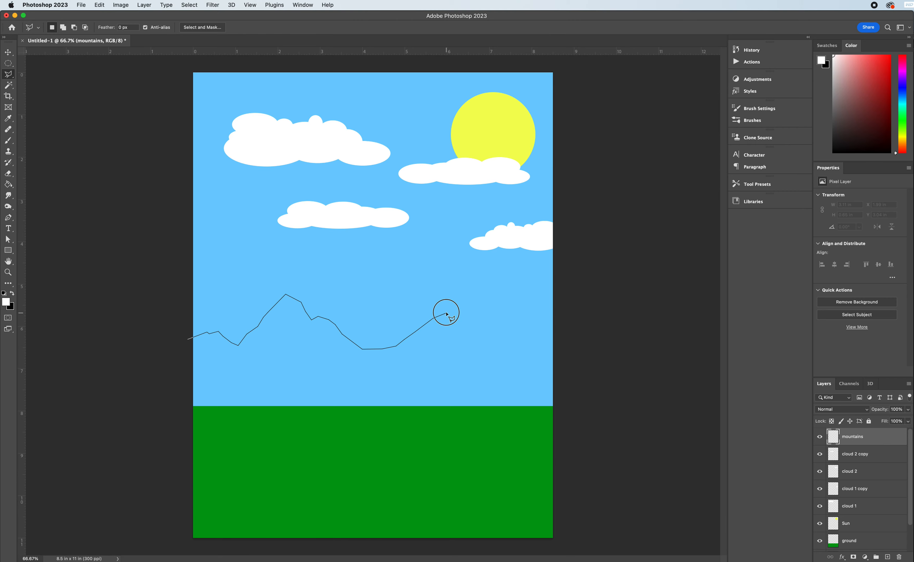
click(468, 303)
click(478, 322)
click(514, 345)
click(522, 341)
click(530, 343)
click(534, 350)
click(544, 355)
click(553, 359)
click(561, 370)
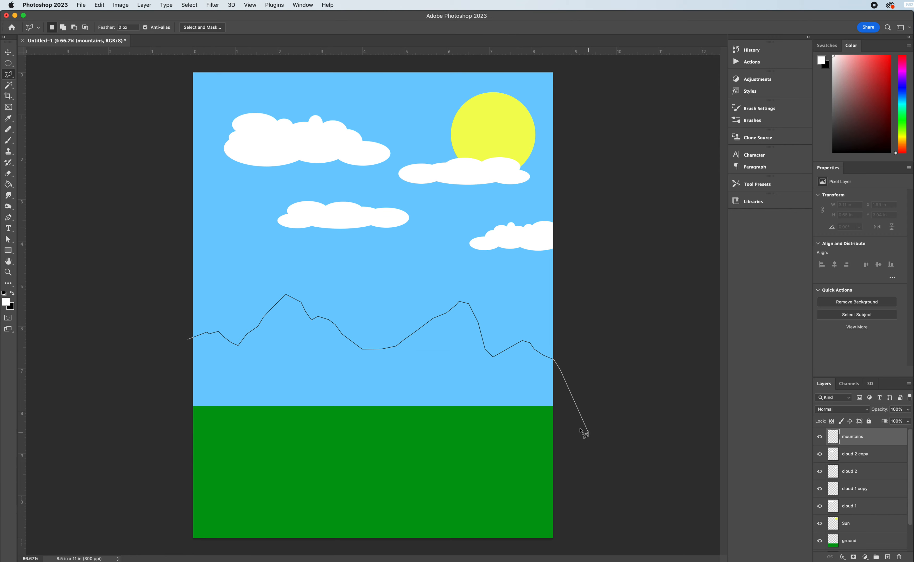
click(567, 431)
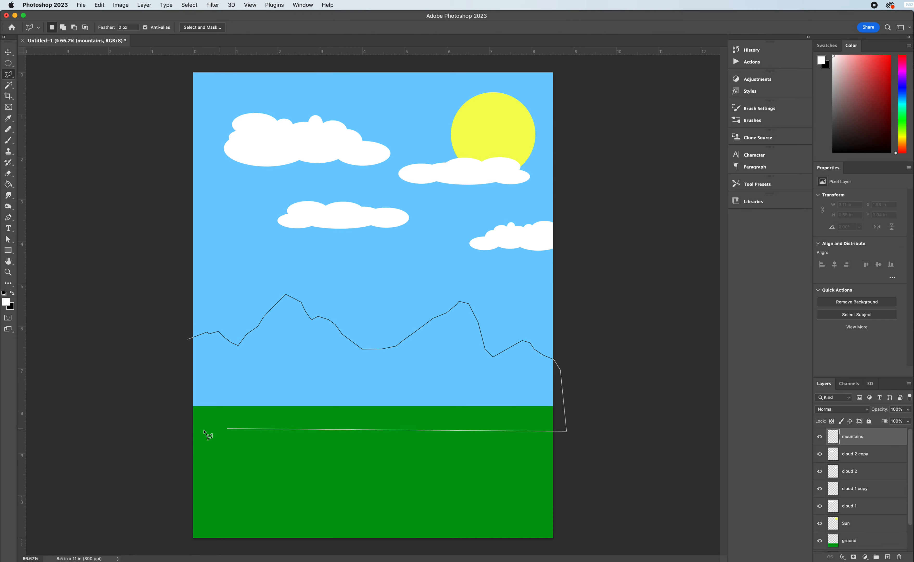
click(180, 431)
click(188, 339)
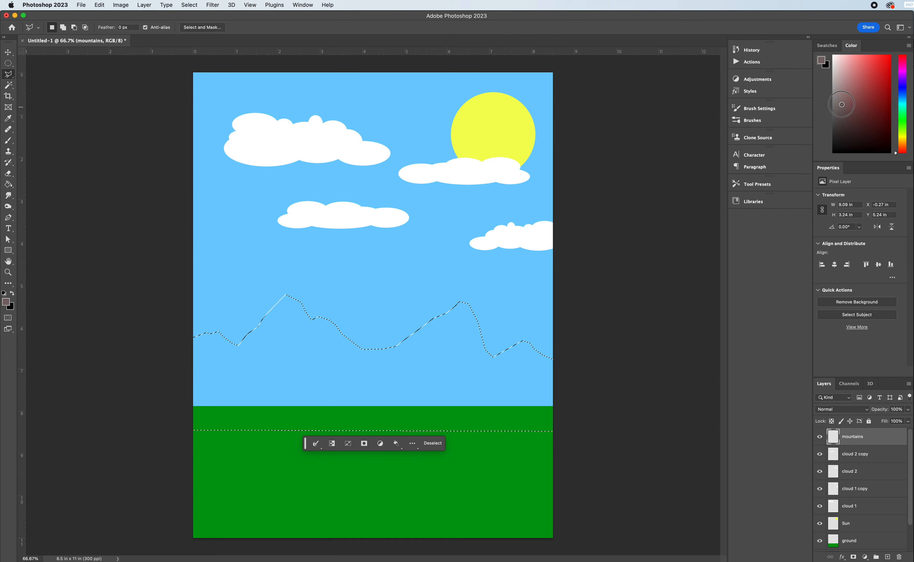
Choose a grayish brown foreground color, fill the mountain selection with it on the mountains layer and deselect.
click(842, 101)
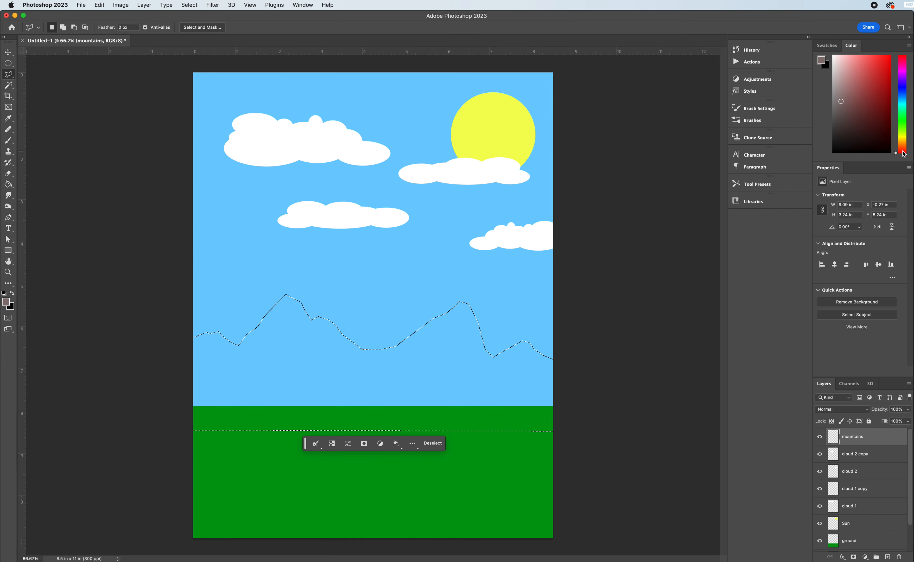
drag(904, 154, 904, 145)
drag(847, 106, 846, 105)
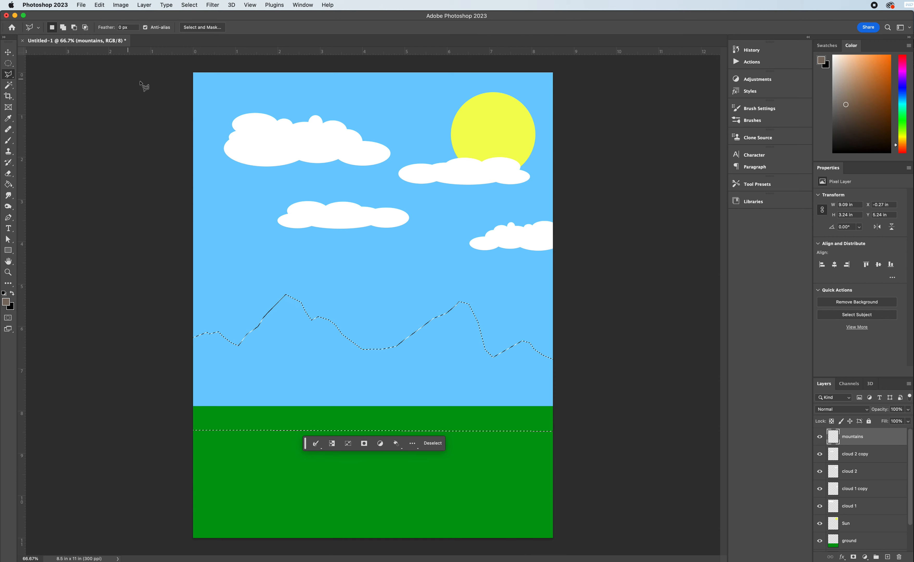
click(8, 184)
click(374, 367)
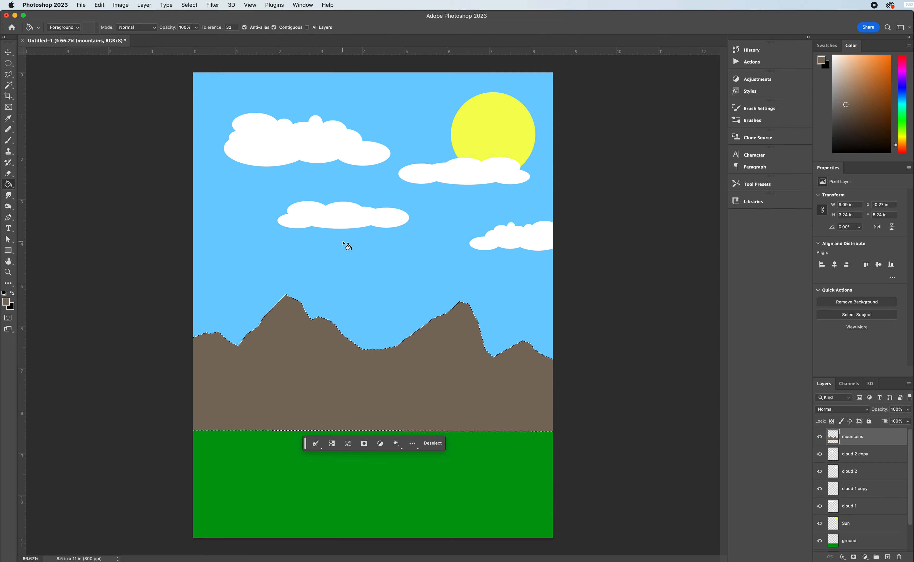
key(super+d)
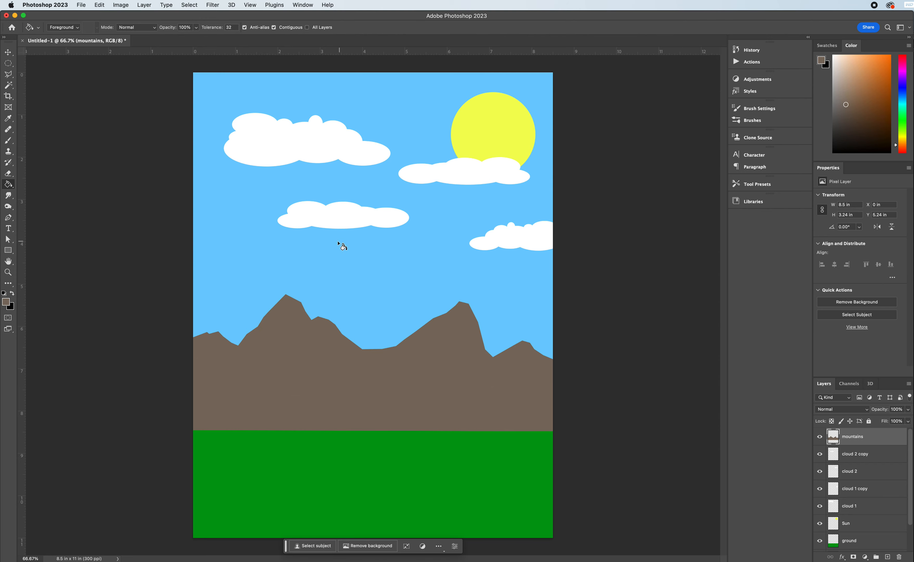
Move the mountains layer between ground and Sky, and add a layer named mountains2 directly above it.
click(877, 437)
drag(877, 438, 861, 533)
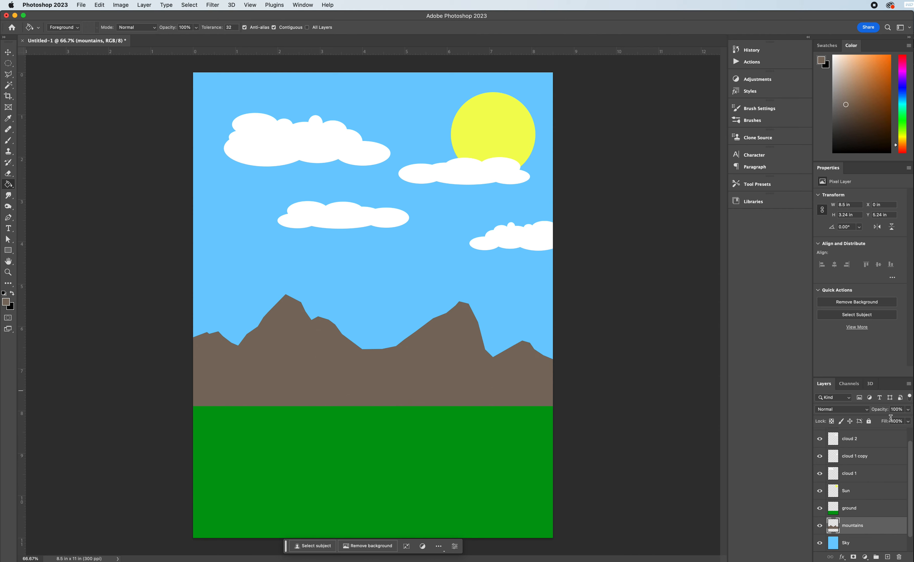
click(888, 557)
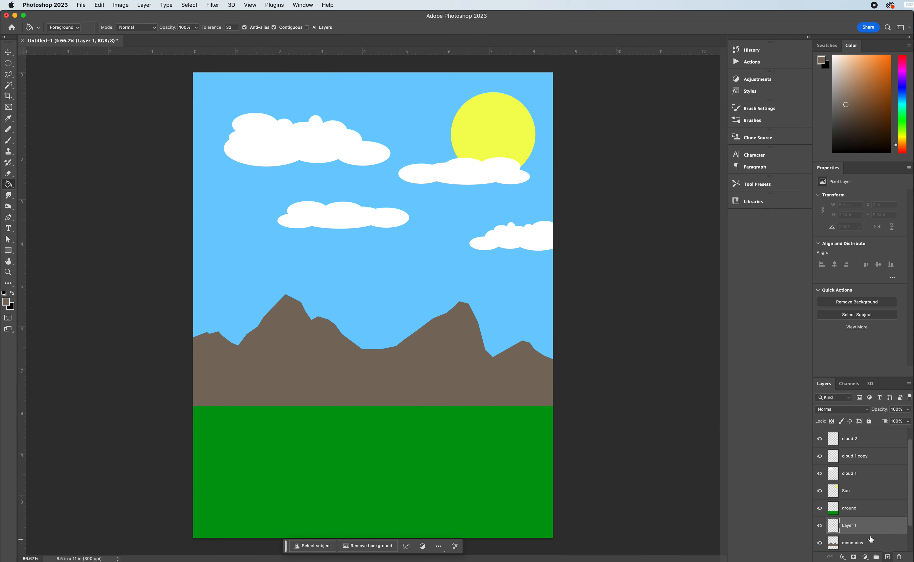
double_click(852, 525)
text(mountains)
key(Return)
click(865, 526)
key(Return)
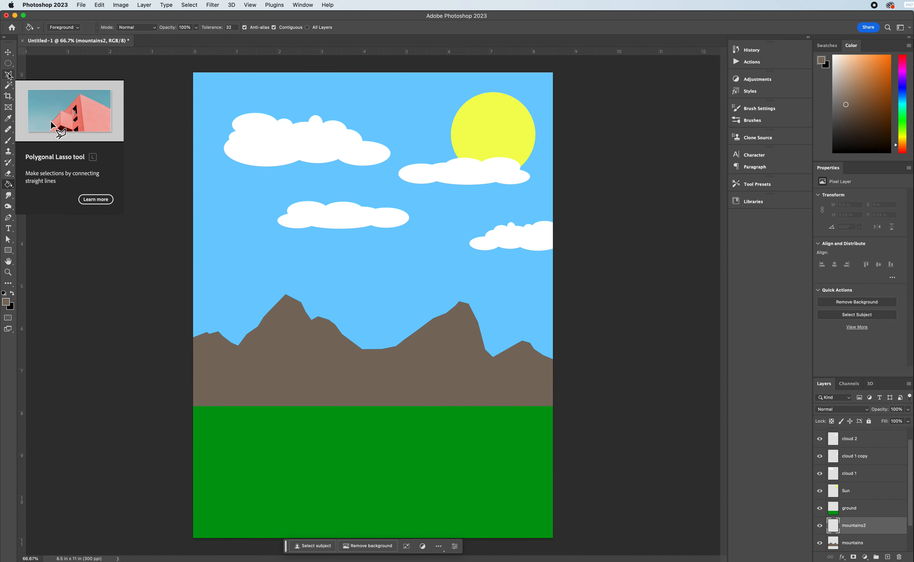
Draw a freehand Lasso selection of lower foothills across the canvas width, about 8.5 x 1.87 in, overlapping the mountains' base and the ground.
drag(8, 75, 43, 76)
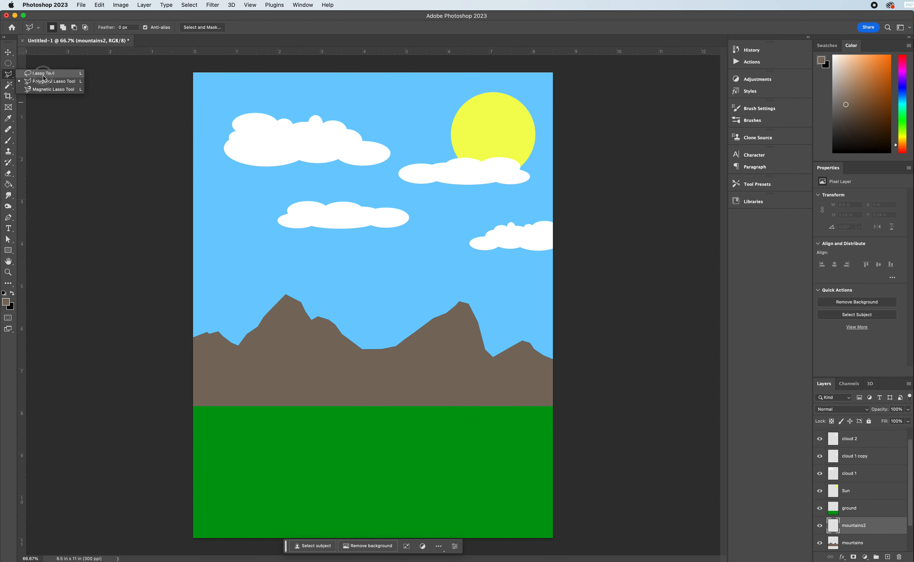
drag(45, 77, 45, 78)
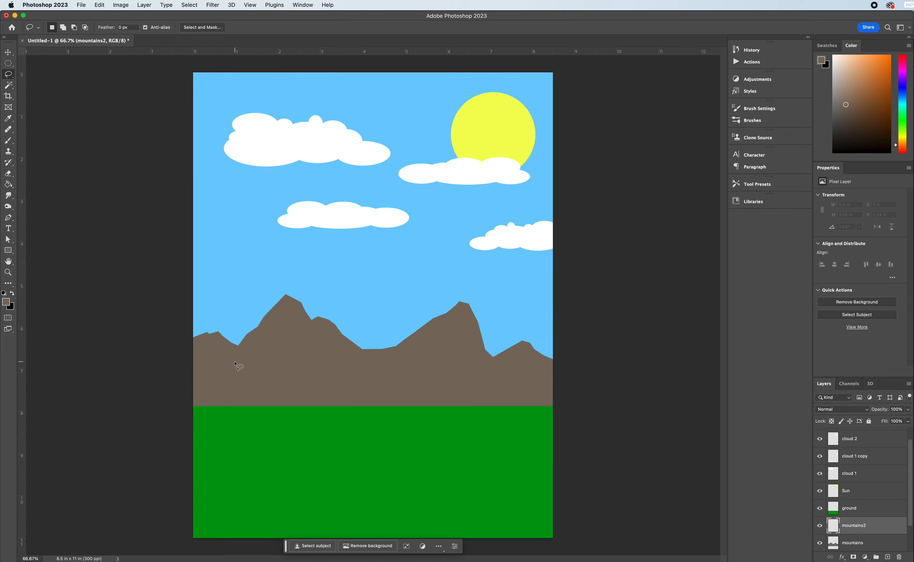
mouse_move(189, 385)
mouse_down()
mouse_move(225, 371)
mouse_move(258, 381)
mouse_move(278, 370)
mouse_move(310, 396)
mouse_move(337, 374)
mouse_move(353, 394)
mouse_move(378, 395)
mouse_move(399, 370)
mouse_move(487, 336)
mouse_move(436, 368)
mouse_move(456, 389)
mouse_up()
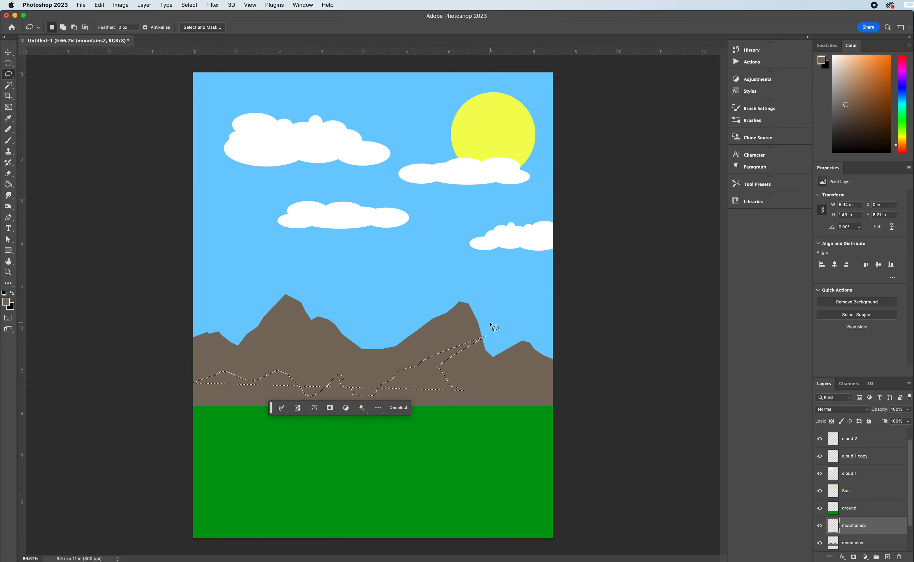
key(super+z)
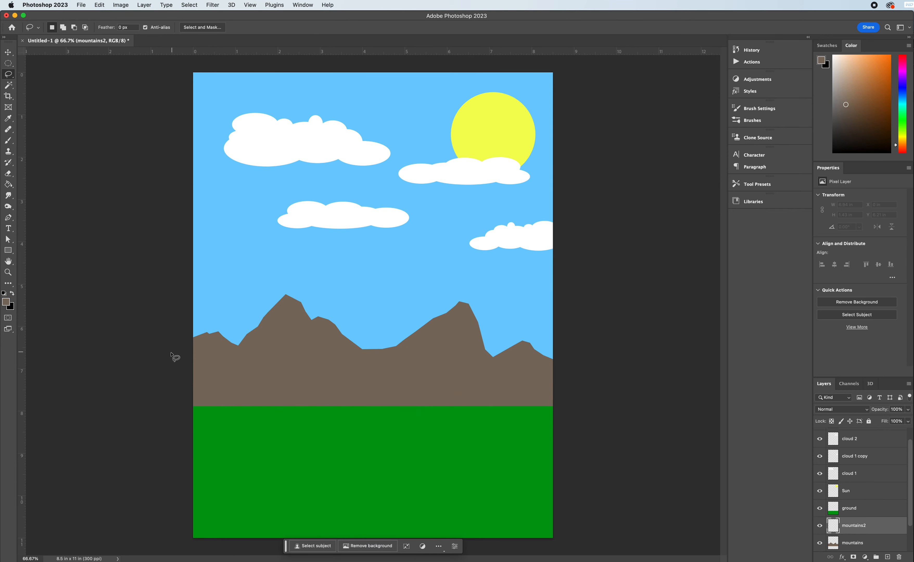
mouse_move(186, 386)
mouse_down()
mouse_move(244, 374)
mouse_move(296, 401)
mouse_move(346, 364)
mouse_move(371, 384)
mouse_move(399, 374)
mouse_move(470, 395)
mouse_move(501, 381)
mouse_move(515, 390)
mouse_move(547, 365)
mouse_move(568, 418)
mouse_move(479, 442)
mouse_move(187, 439)
mouse_move(169, 387)
mouse_up()
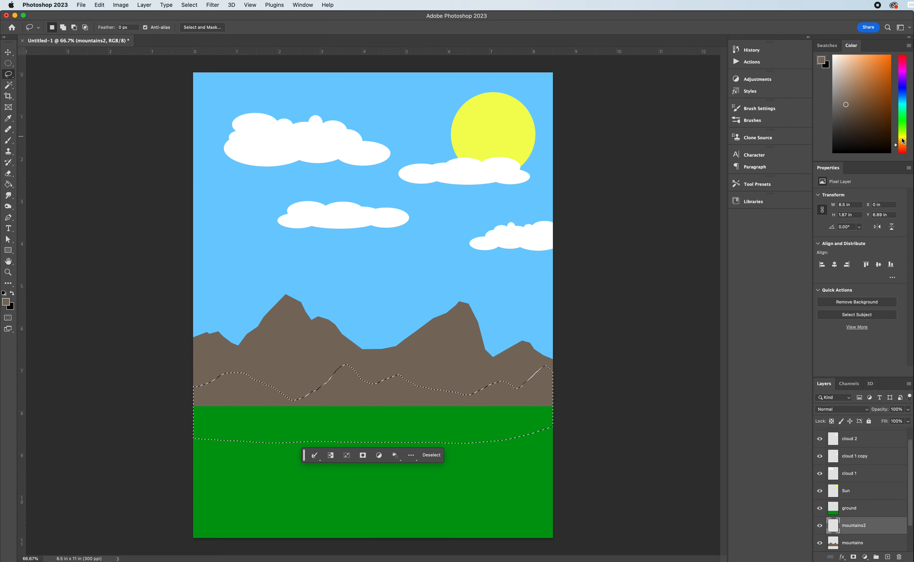
Choose a dark olive green foreground color, fill the foothill selection with it on the mountains2 layer and deselect.
drag(903, 140, 902, 130)
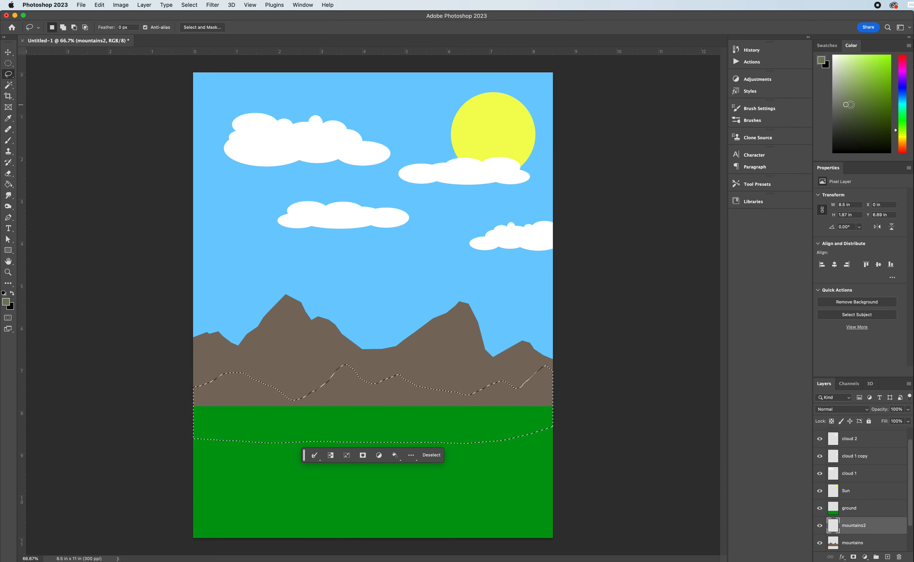
click(852, 106)
click(8, 185)
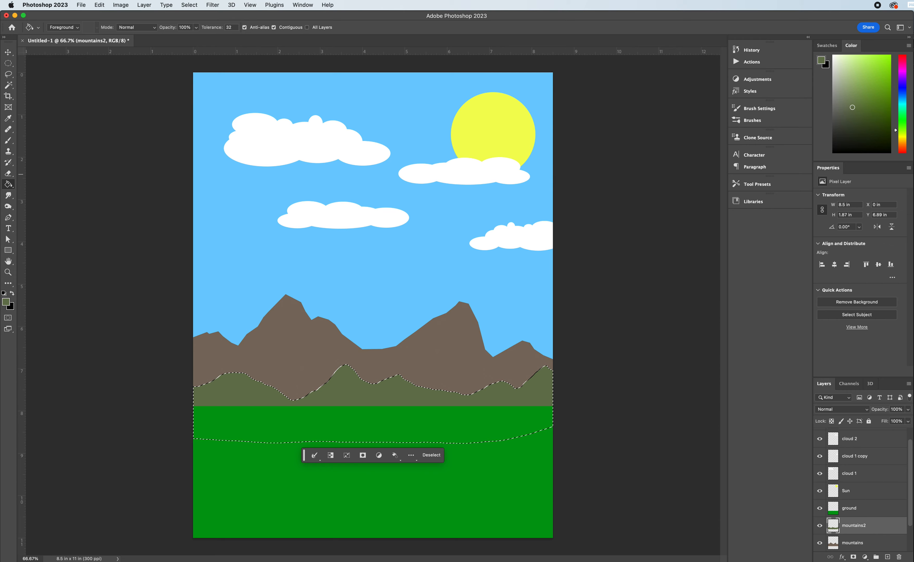
click(855, 124)
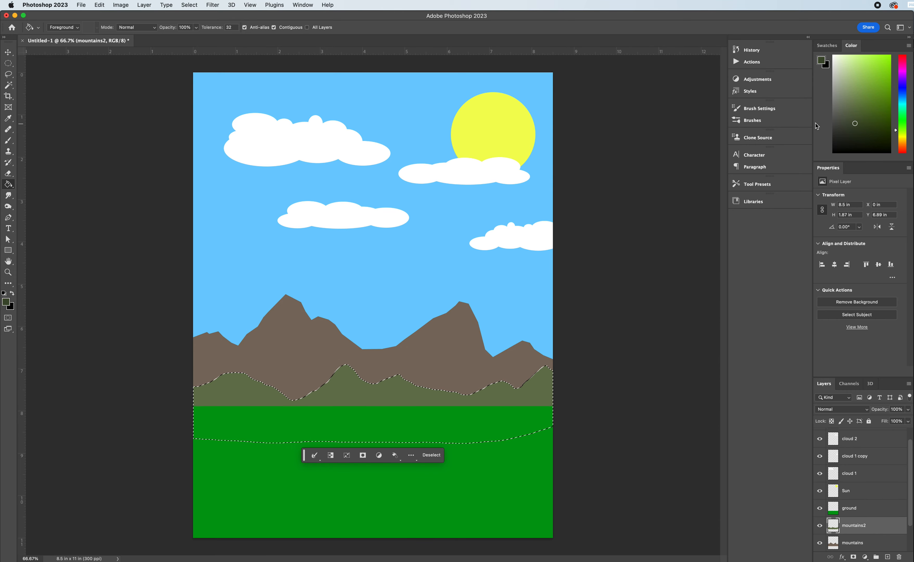
click(350, 392)
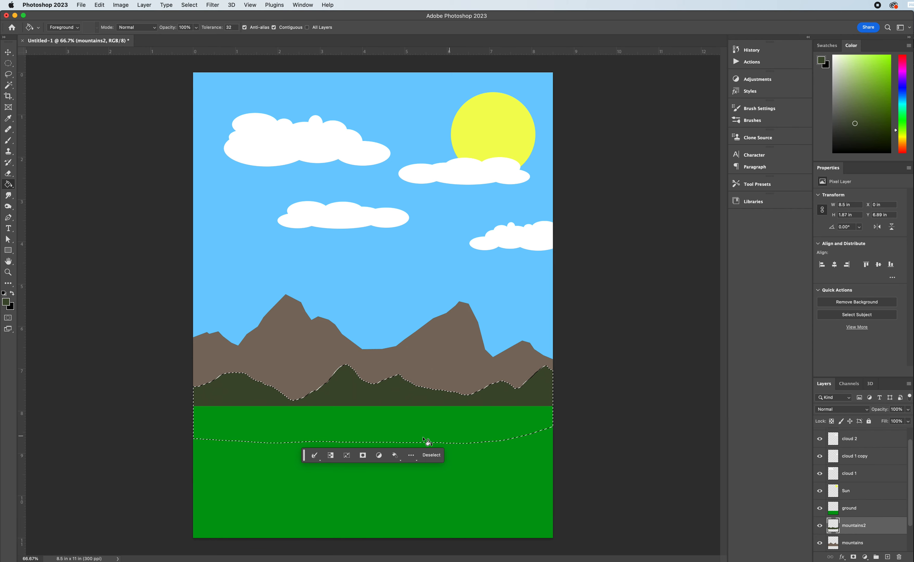
click(432, 455)
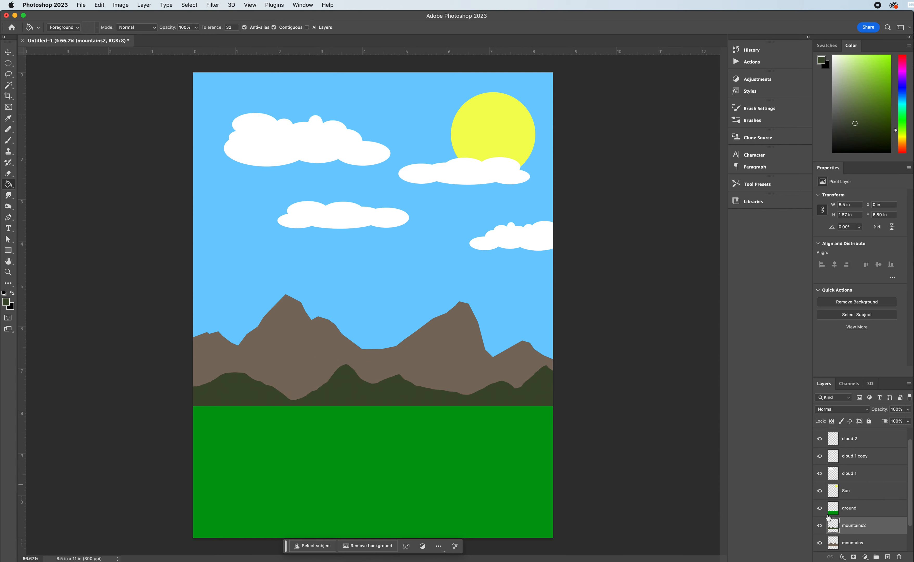
Hide the ground layer to inspect the lower edges of the mountain shapes behind it, and show it again.
click(820, 509)
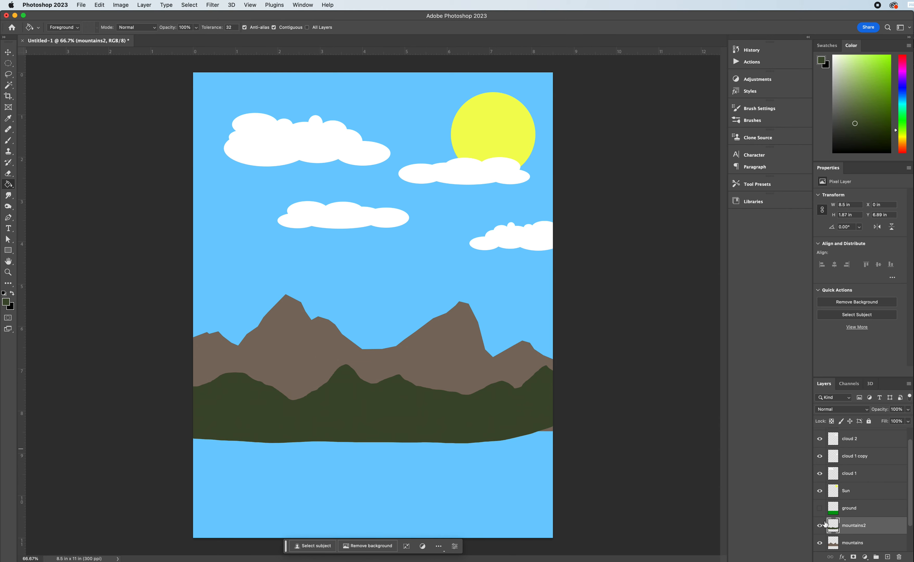
click(821, 509)
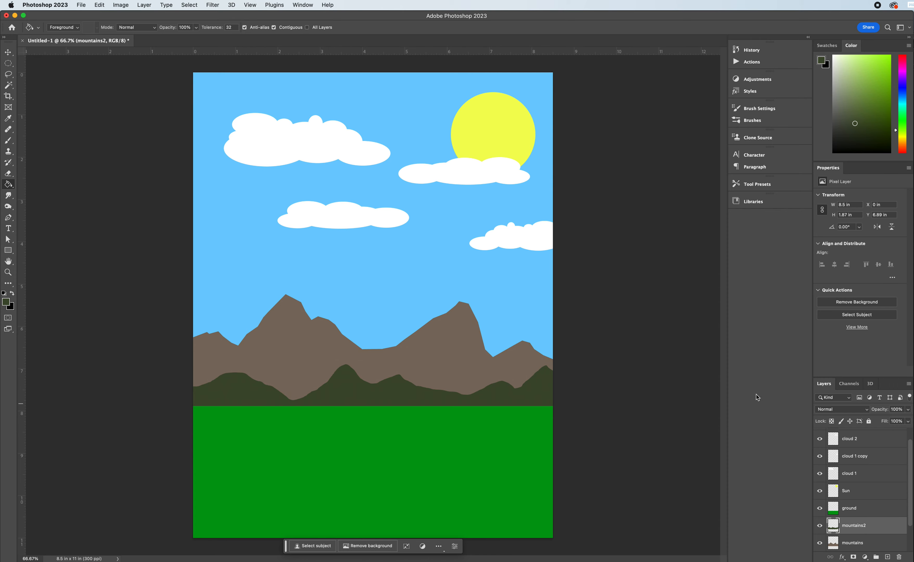
Add a layer named tree trunk at the top of the layer stack, above cloud 2 copy.
scroll(857, 453, up, 2)
click(859, 440)
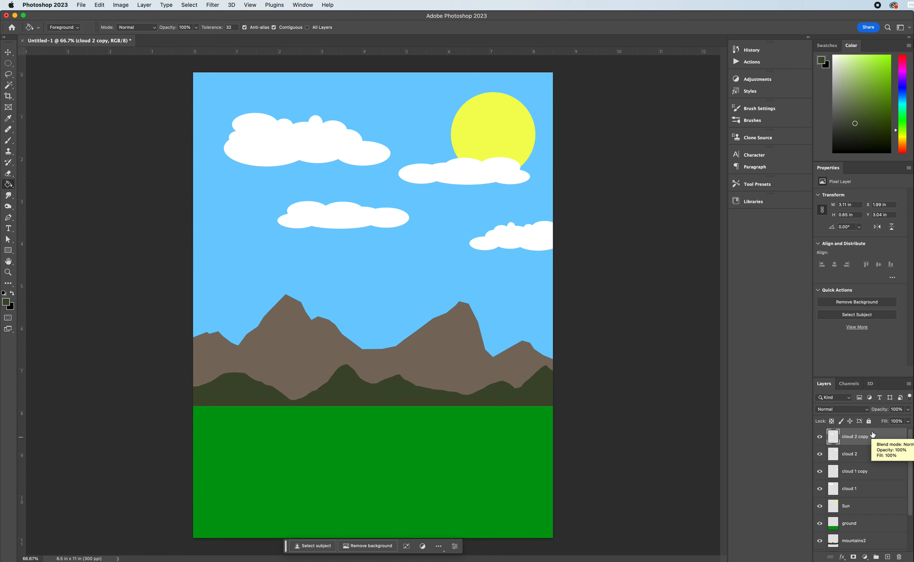
click(887, 557)
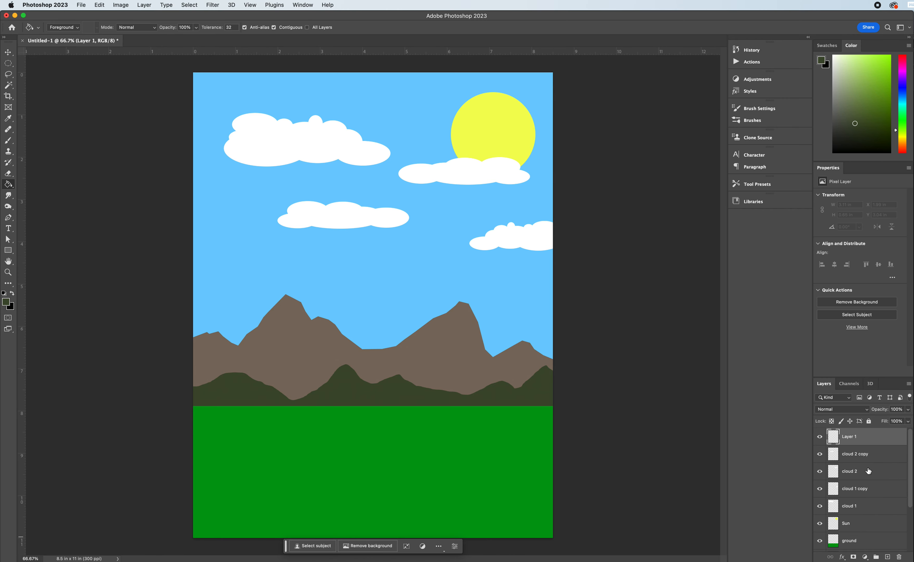
double_click(851, 437)
text(tree trunk)
key(Return)
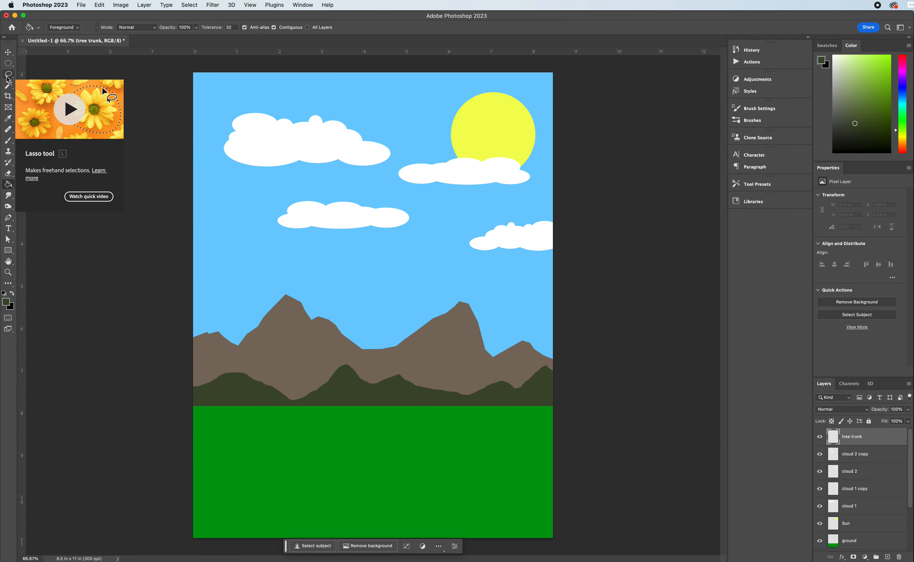
Outline a bare tree with trunk, branches and roots using the Polygonal Lasso, about 3.51 x 4.73 in, at the canvas's left side.
drag(8, 77, 37, 84)
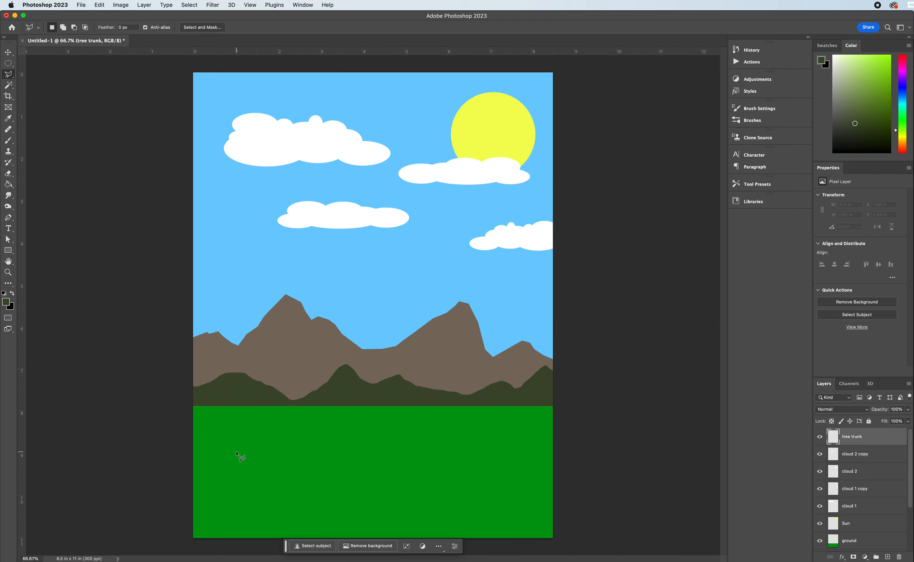
click(225, 459)
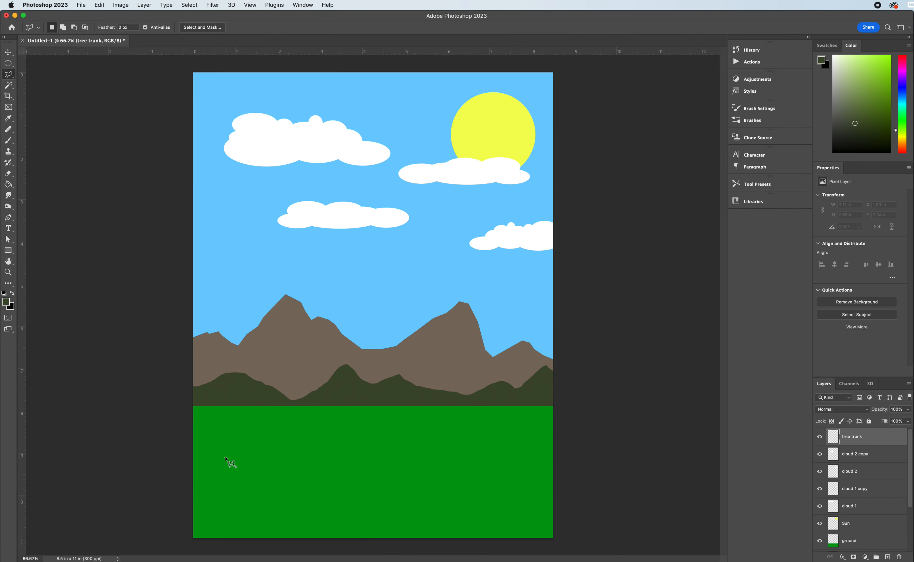
mouse_move(233, 450)
mouse_down()
mouse_move(242, 380)
mouse_move(224, 368)
mouse_move(205, 374)
mouse_move(216, 369)
mouse_move(205, 354)
mouse_move(237, 369)
mouse_move(243, 361)
mouse_move(205, 303)
mouse_move(190, 311)
mouse_move(197, 300)
mouse_up()
mouse_move(197, 289)
mouse_down()
mouse_move(219, 314)
mouse_move(215, 292)
mouse_move(220, 307)
mouse_up()
click(228, 296)
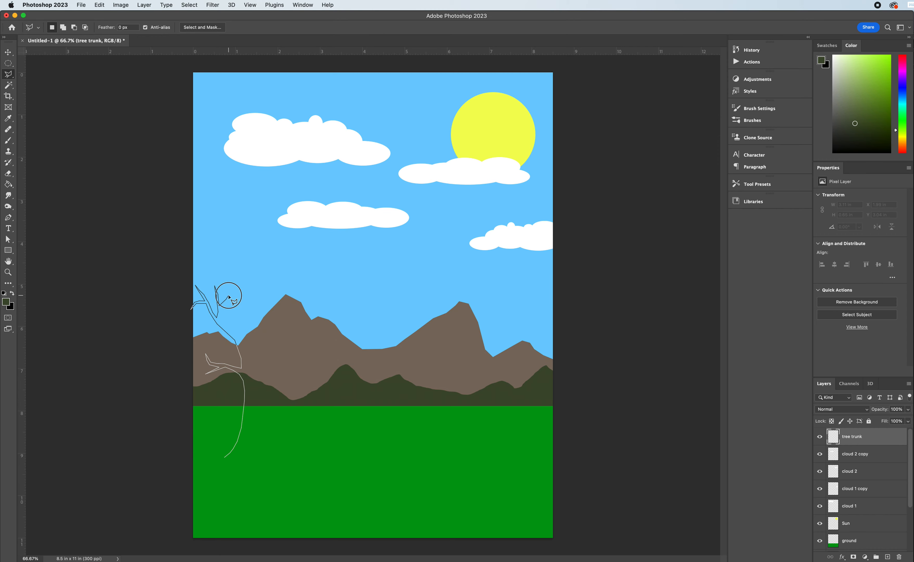
click(220, 315)
click(226, 326)
click(235, 331)
click(236, 319)
click(240, 307)
click(241, 295)
click(236, 286)
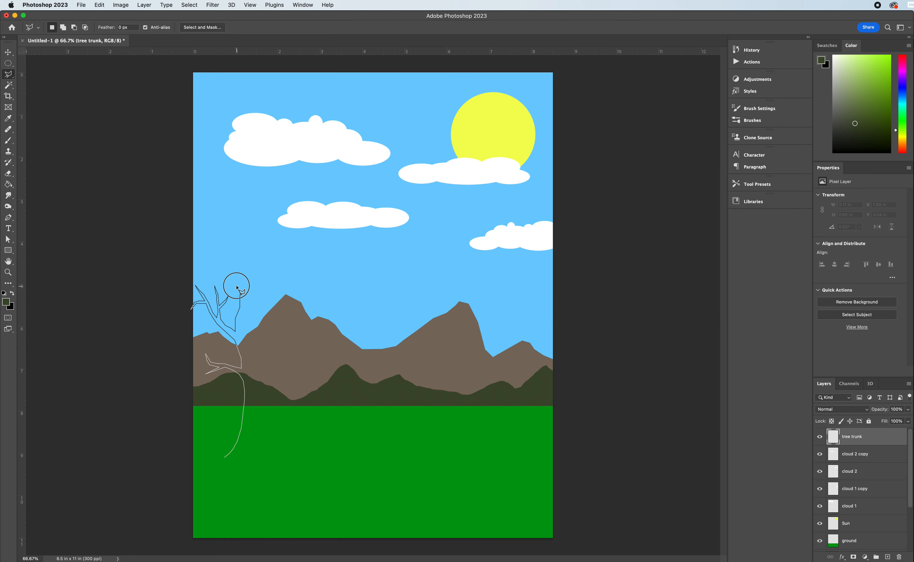
click(234, 272)
click(236, 278)
click(239, 286)
click(241, 287)
click(244, 288)
click(248, 280)
click(251, 275)
click(251, 269)
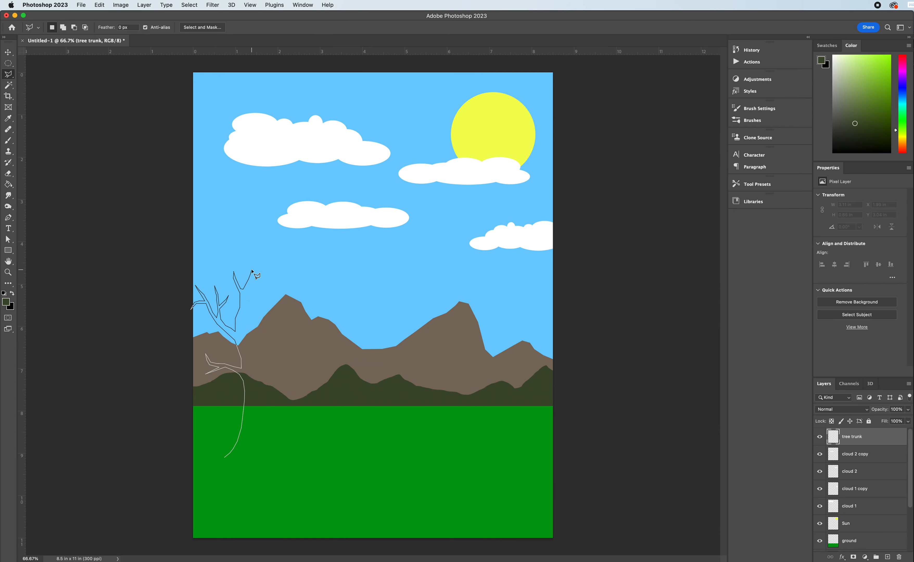
click(244, 290)
click(244, 297)
click(243, 312)
click(240, 319)
click(240, 328)
click(249, 360)
click(257, 318)
click(255, 304)
click(253, 295)
click(258, 305)
click(262, 321)
click(273, 291)
click(276, 287)
click(276, 280)
click(278, 287)
click(268, 301)
click(266, 313)
click(273, 308)
click(282, 298)
click(267, 317)
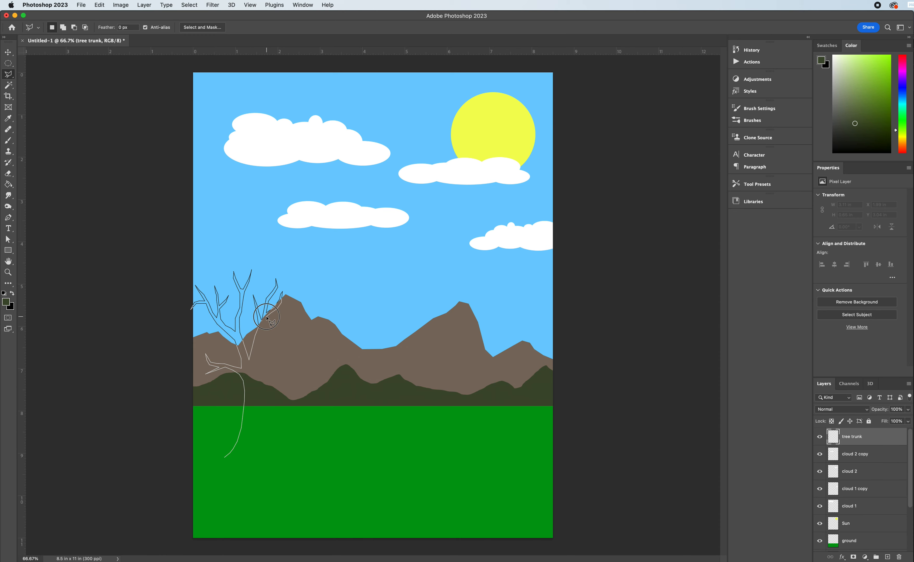
click(262, 335)
click(279, 330)
click(281, 317)
click(289, 335)
click(296, 332)
click(288, 337)
click(278, 333)
click(274, 335)
click(263, 336)
click(260, 348)
click(259, 381)
click(272, 359)
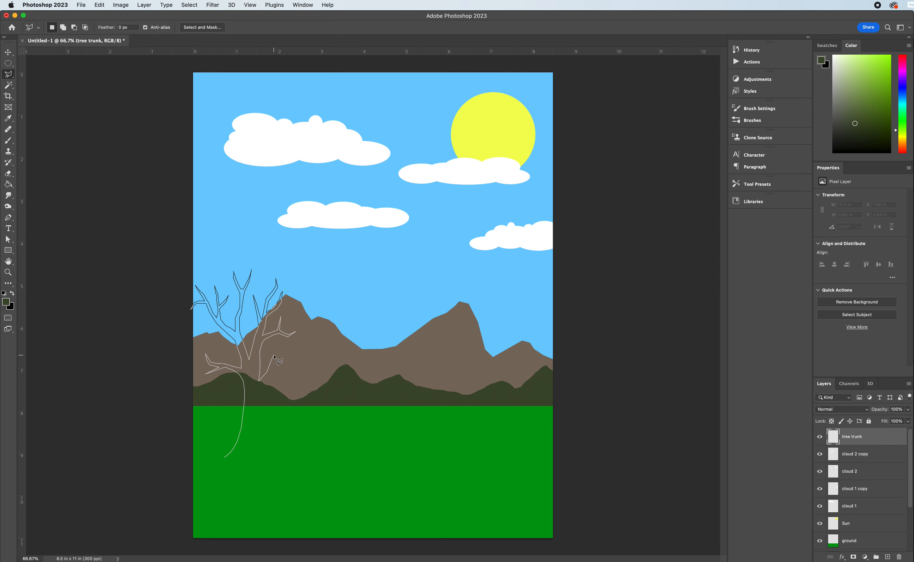
click(297, 343)
click(305, 320)
click(306, 331)
click(301, 343)
click(312, 339)
click(317, 334)
click(326, 330)
click(334, 329)
click(339, 341)
click(283, 358)
click(292, 360)
click(304, 356)
click(296, 374)
click(279, 361)
click(271, 379)
click(263, 385)
click(260, 391)
click(259, 399)
drag(263, 447, 273, 461)
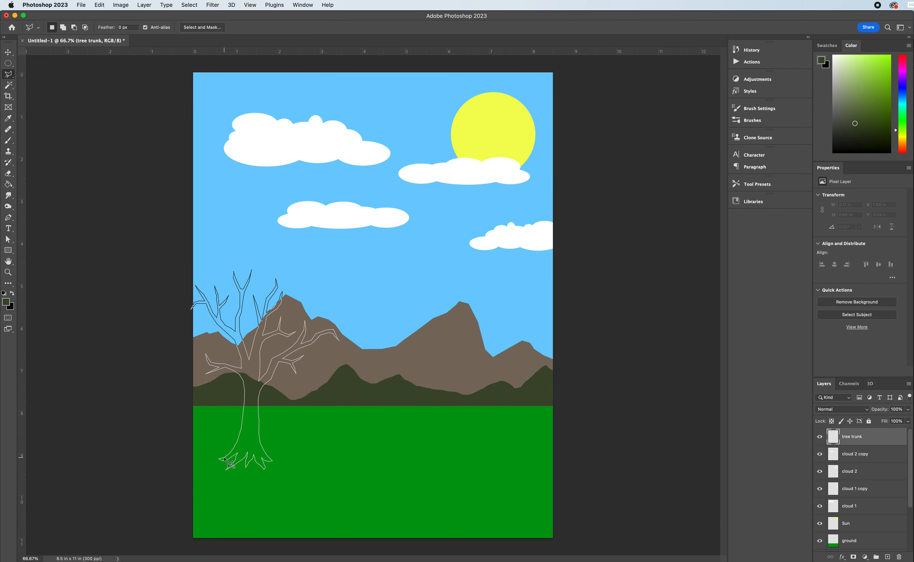
click(225, 458)
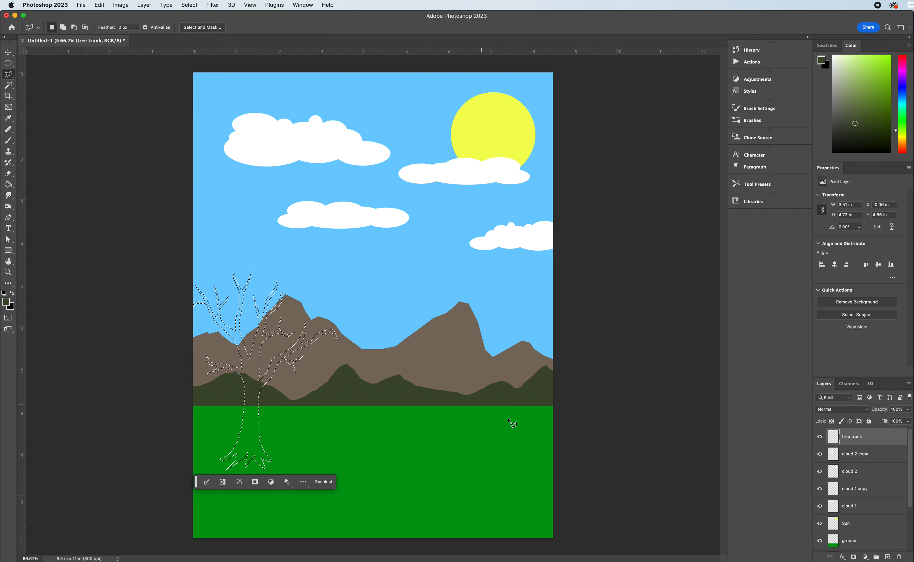
Fill the tree selection with dark brown on the tree trunk layer and move the tree right to about X 0.75 in, Y 4.63 in.
click(8, 185)
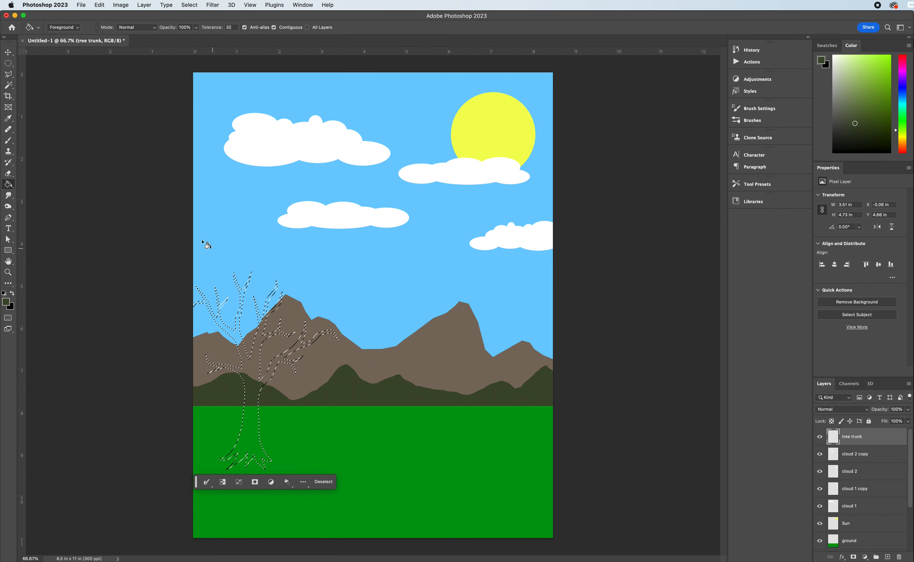
mouse_move(904, 132)
mouse_down()
mouse_move(905, 144)
mouse_move(882, 113)
mouse_move(891, 116)
mouse_up()
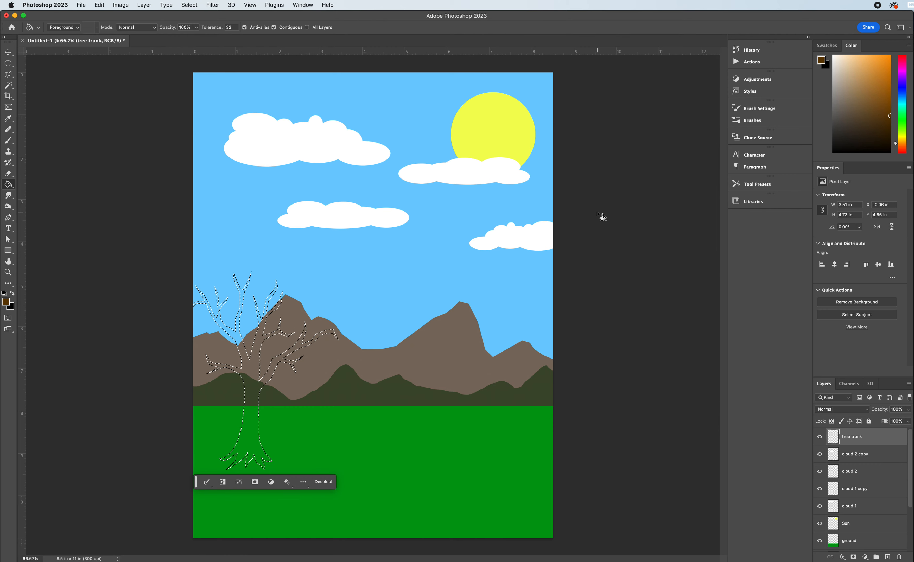
click(259, 370)
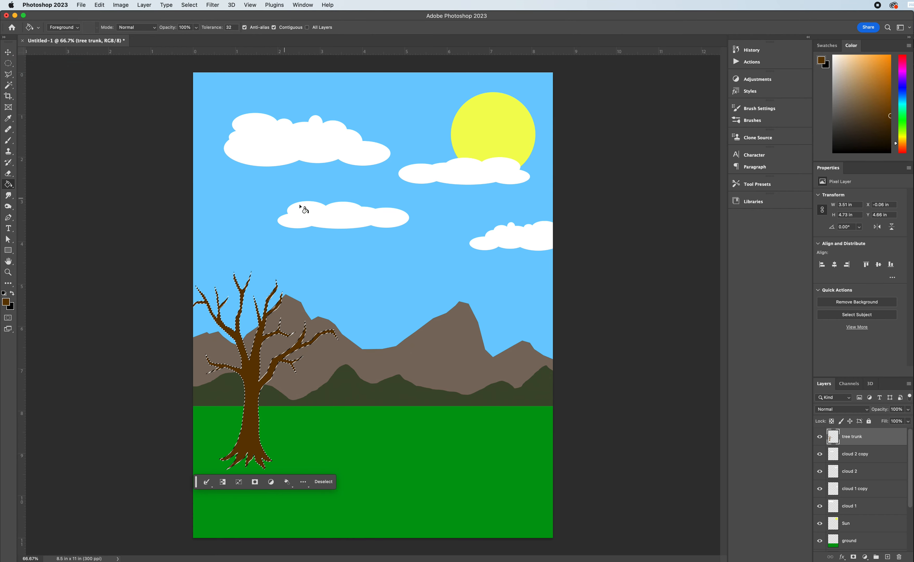
key(v)
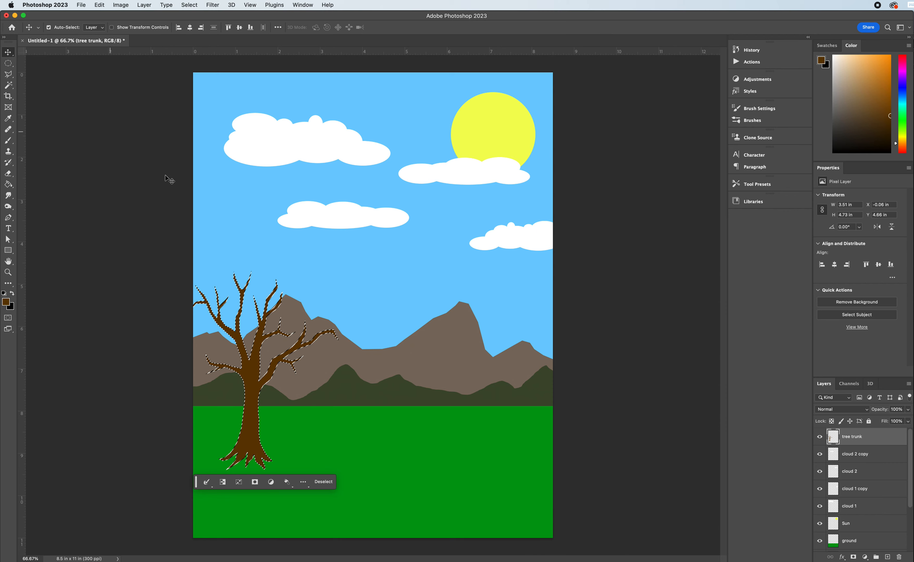
drag(250, 375, 281, 373)
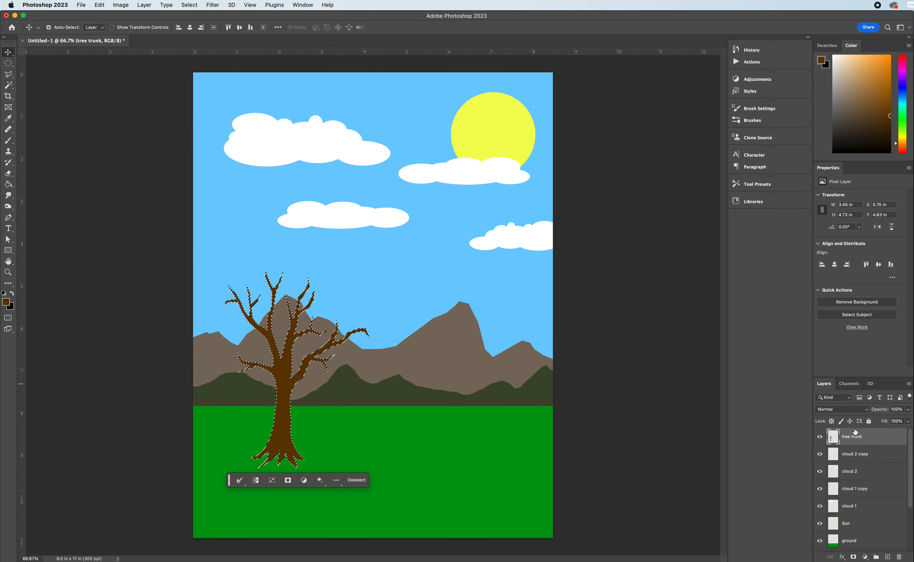
Add a layer named tree leaves directly above tree trunk and deselect the tree outline.
key(super+j)
double_click(846, 438)
text(tree green)
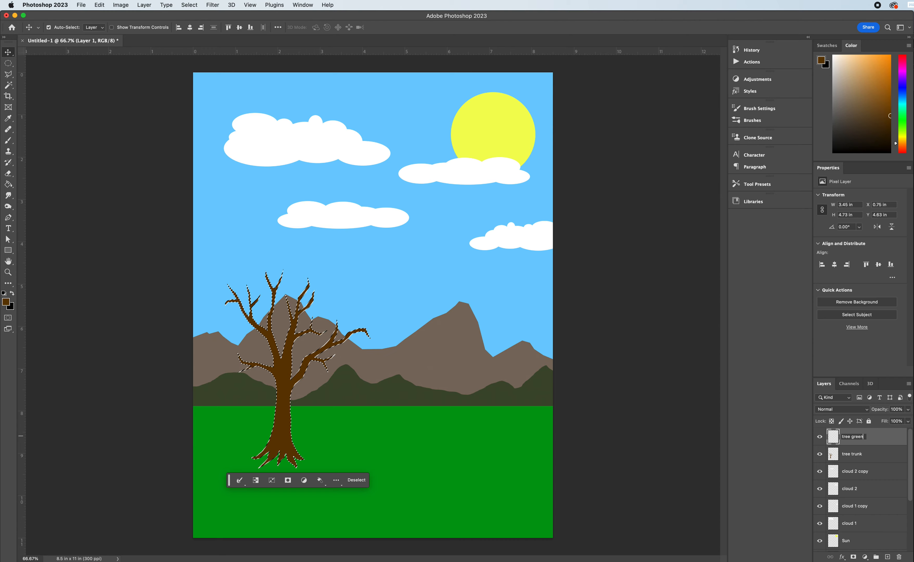
text(ery)
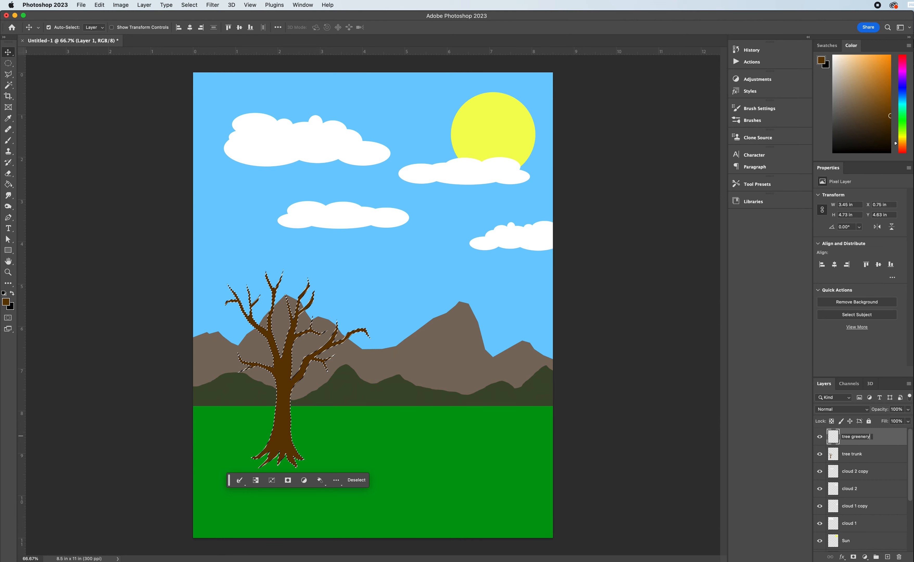
key(BackSpace)
key(BackSpace)
key(BackSpace)
key(BackSpace)
key(BackSpace)
key(BackSpace)
key(BackSpace)
key(BackSpace)
text(leave)
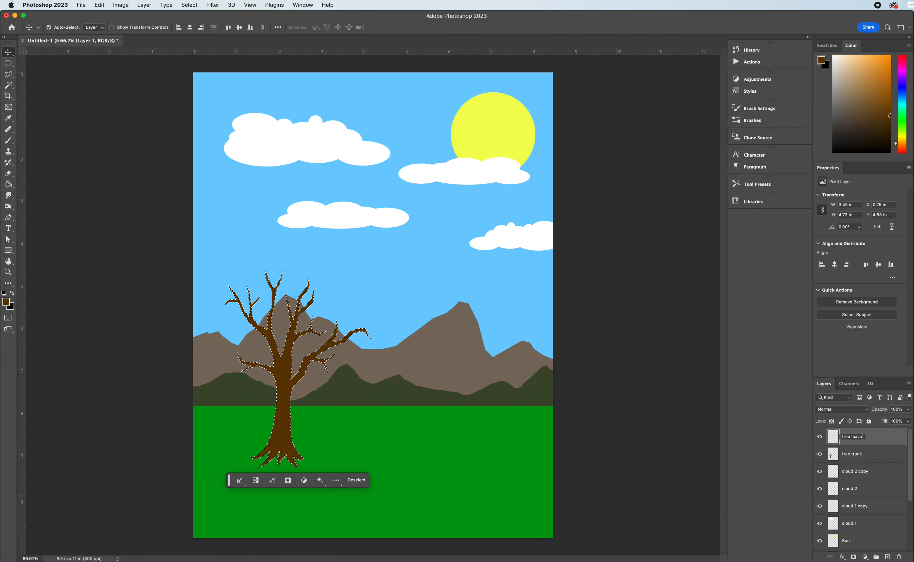
text(s)
key(Return)
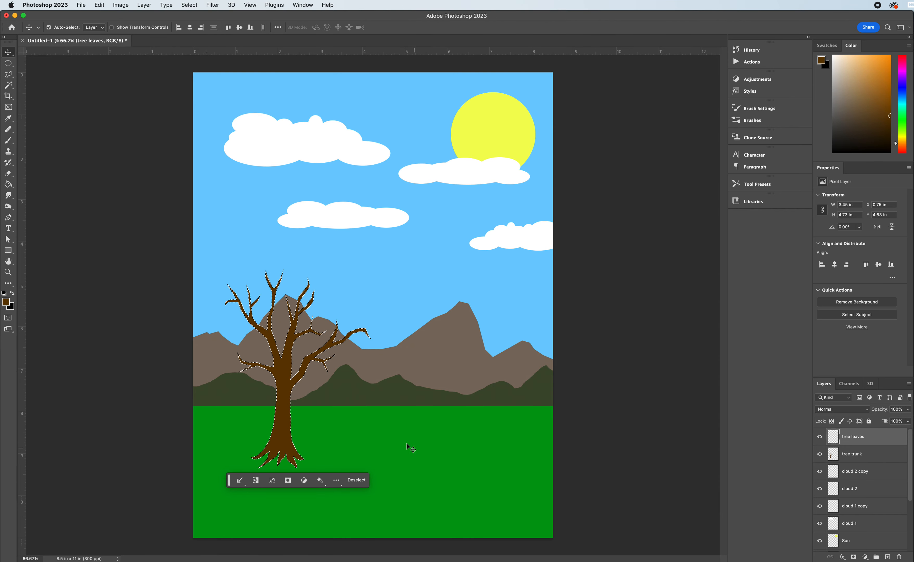
click(357, 480)
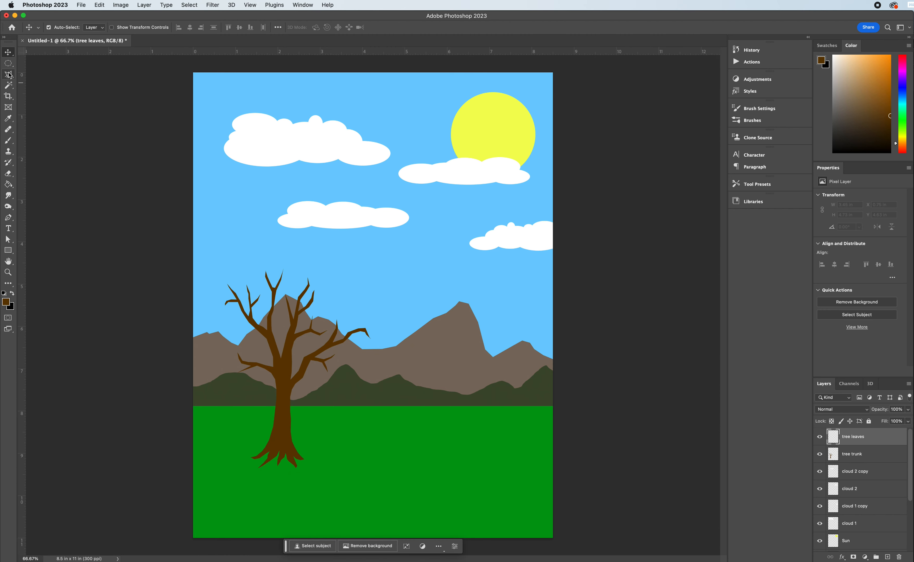
Build a leaf-cluster selection from overlapping ellipses around the branch tips, adding each to the selection, about 3.82 x 2.68 in overall.
click(8, 63)
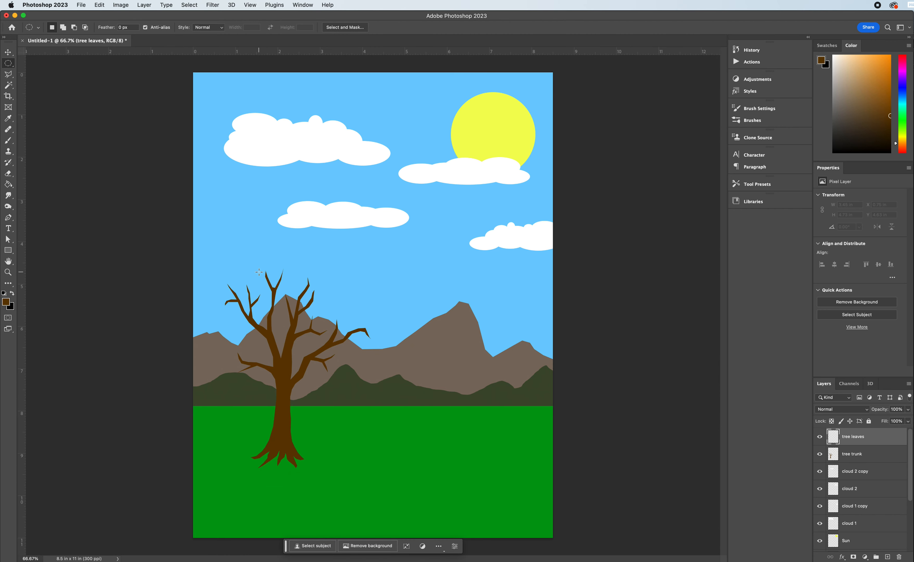
drag(257, 263, 291, 288)
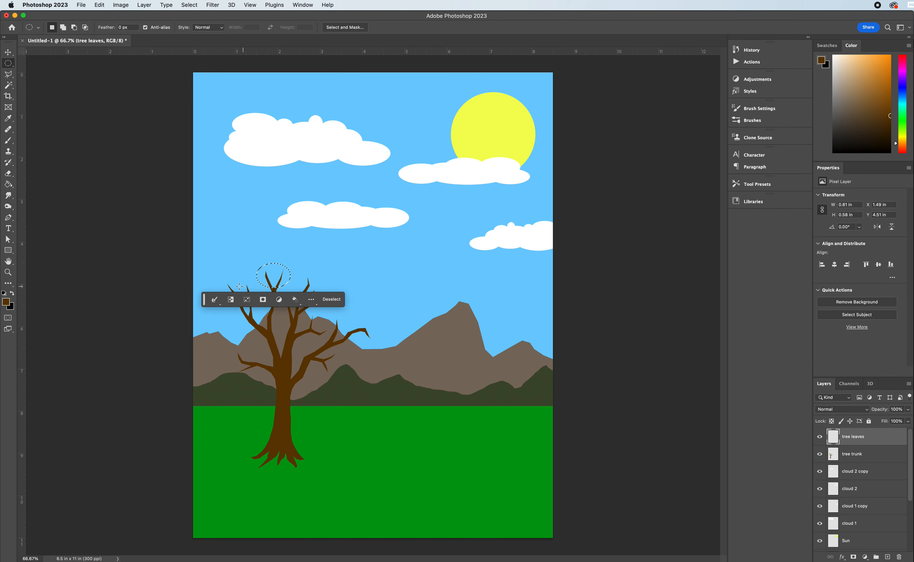
drag(224, 279, 273, 310)
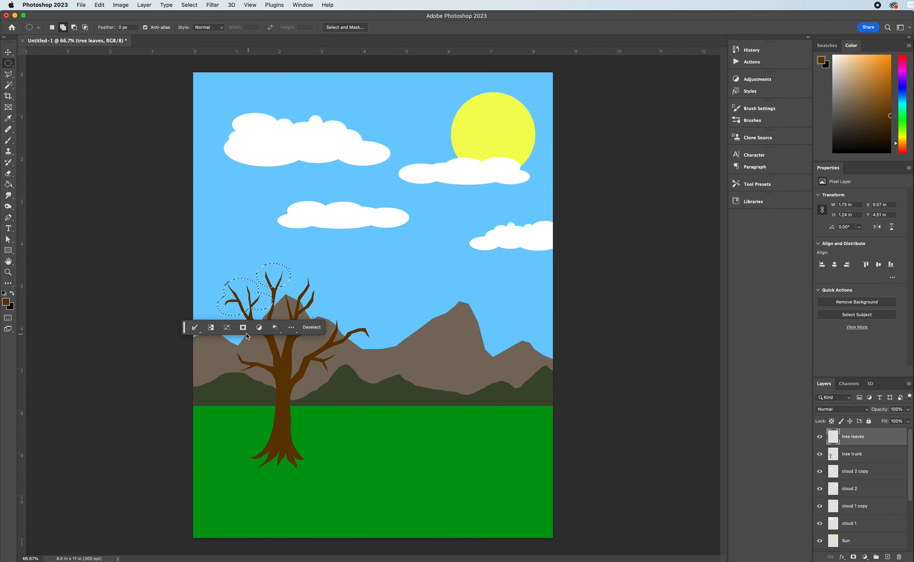
drag(231, 350, 248, 376)
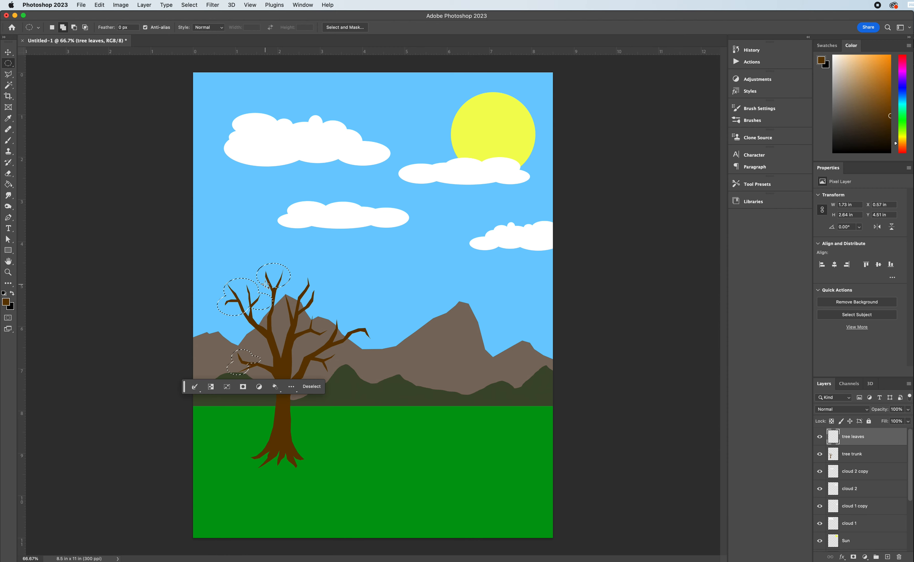
drag(265, 274, 349, 353)
drag(331, 319, 326, 376)
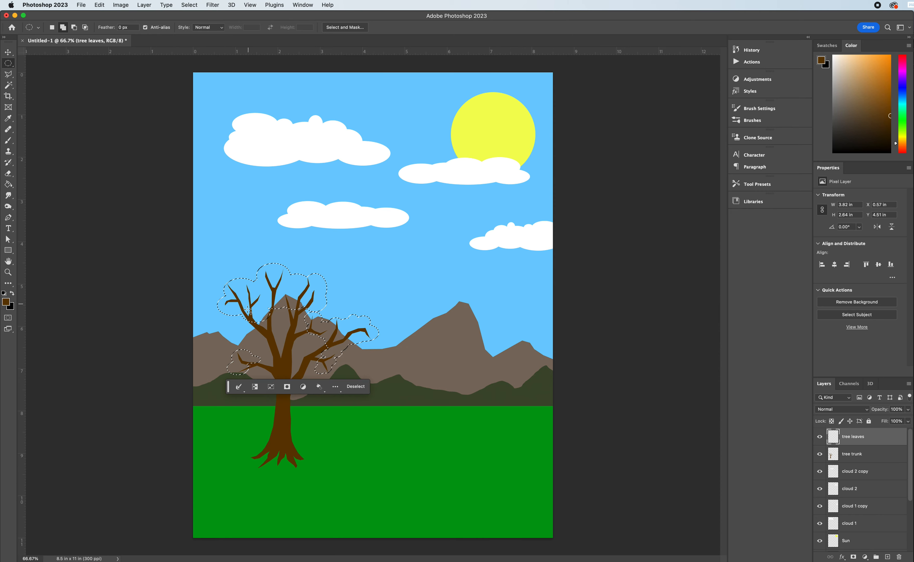
mouse_move(232, 310)
mouse_down()
mouse_move(252, 326)
mouse_move(231, 319)
mouse_up()
drag(246, 274, 306, 311)
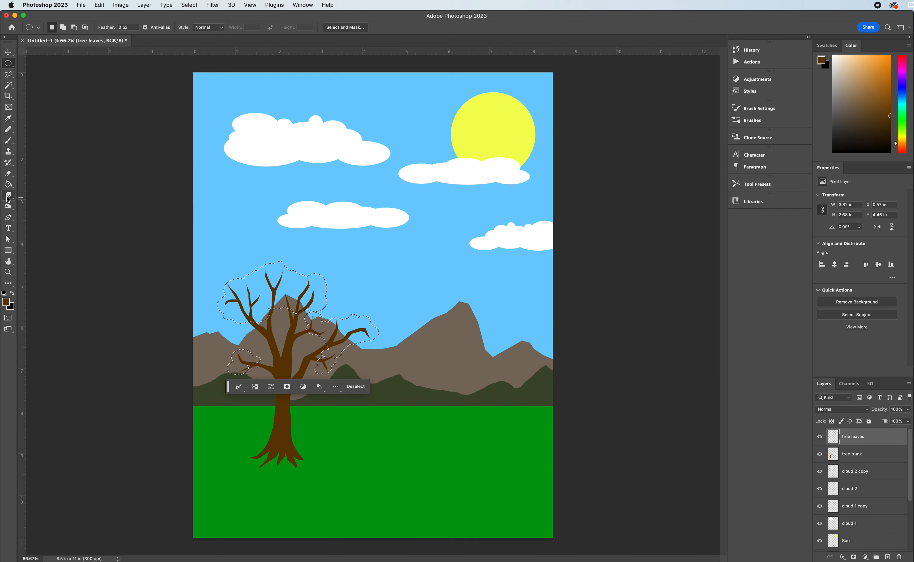
Fill the leaf-cluster selection with dark green on the tree leaves layer using the Paint Bucket and deselect it.
click(8, 185)
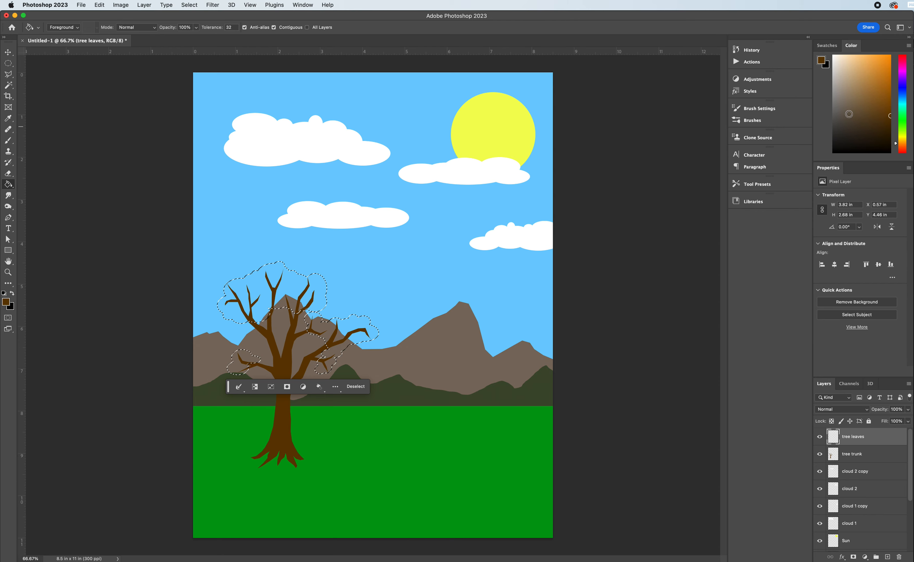
drag(900, 128, 885, 105)
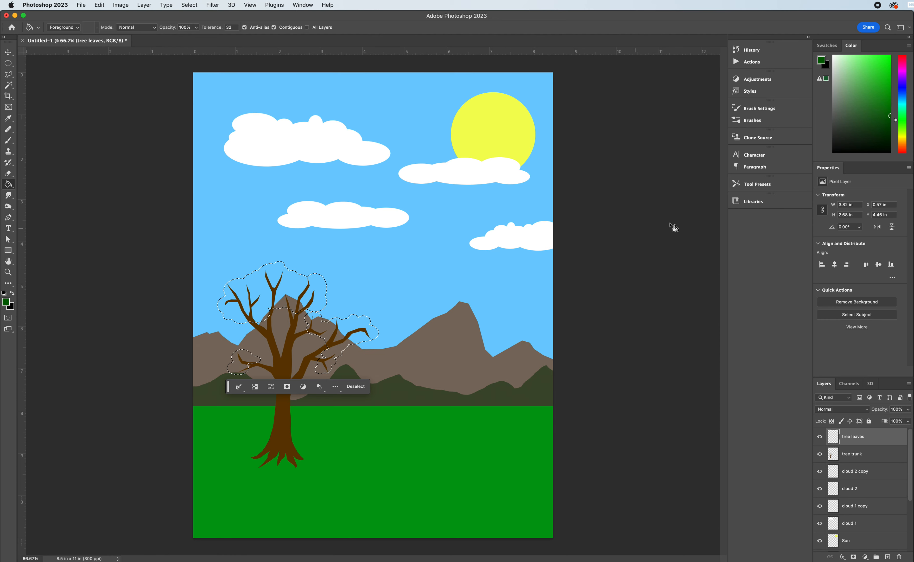
drag(887, 117, 892, 105)
click(280, 297)
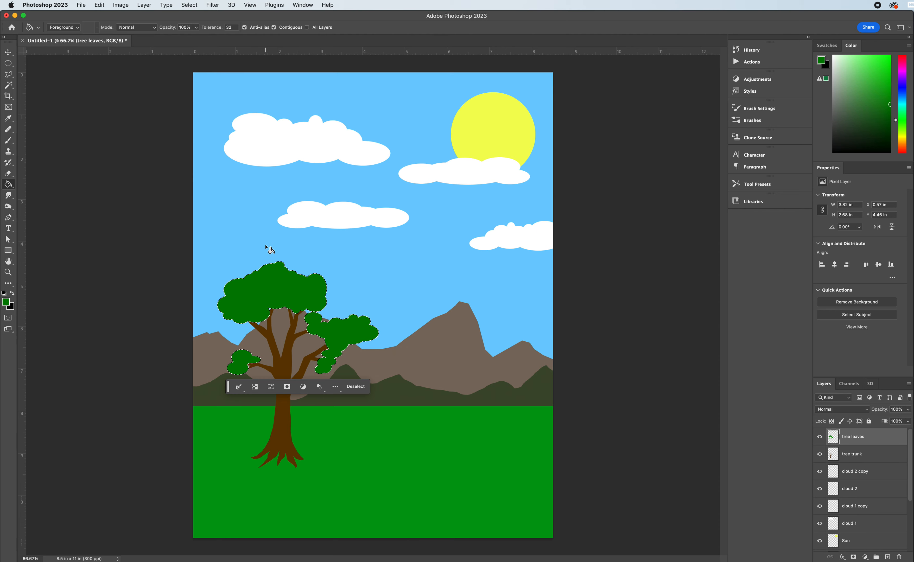
key(super+d)
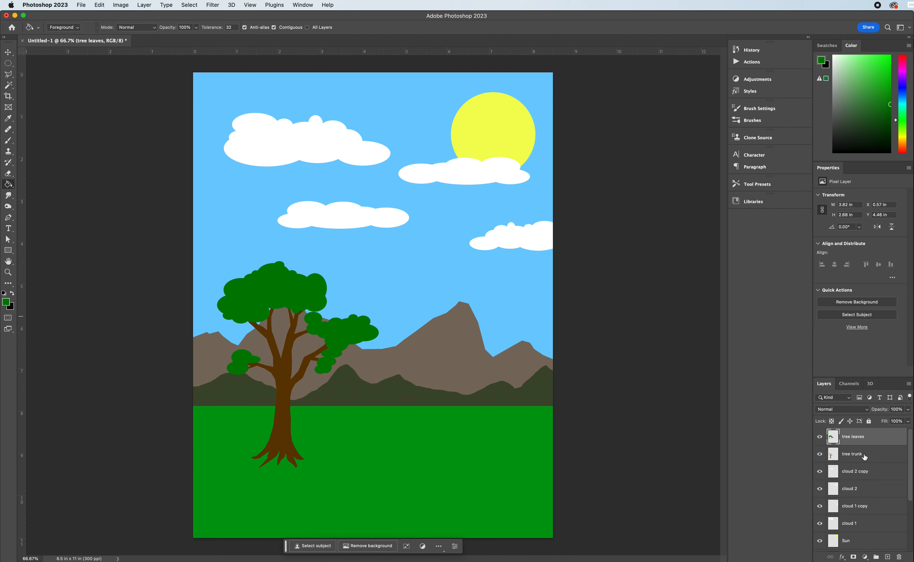
Add a layer named pine tree and outline a small bare trunk with branches and roots, about 1.31 x 1.95 in, right of the leafy tree.
click(888, 557)
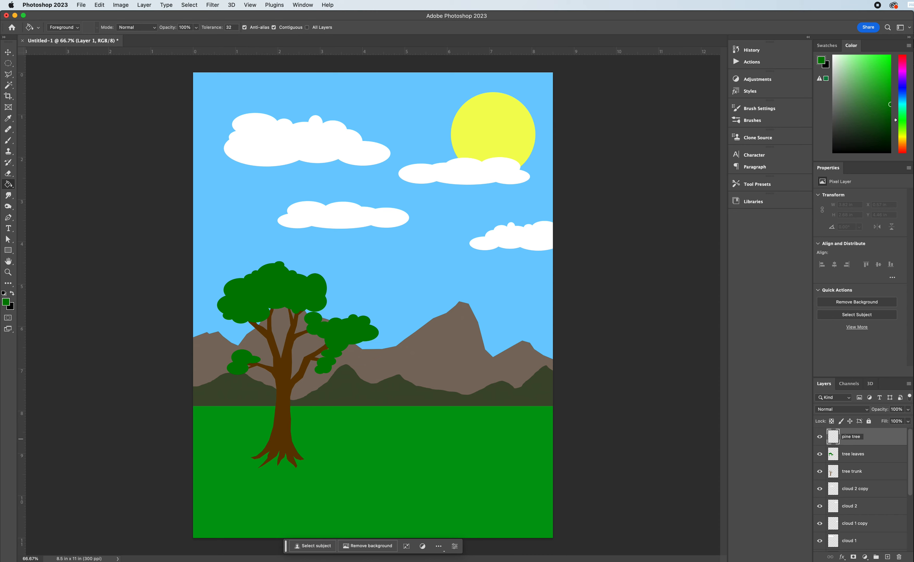
click(878, 441)
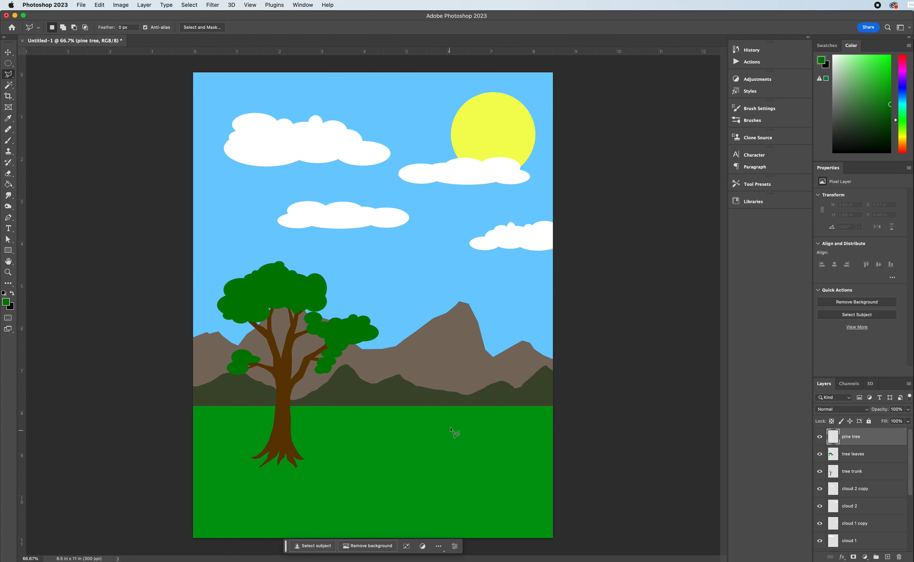
click(471, 428)
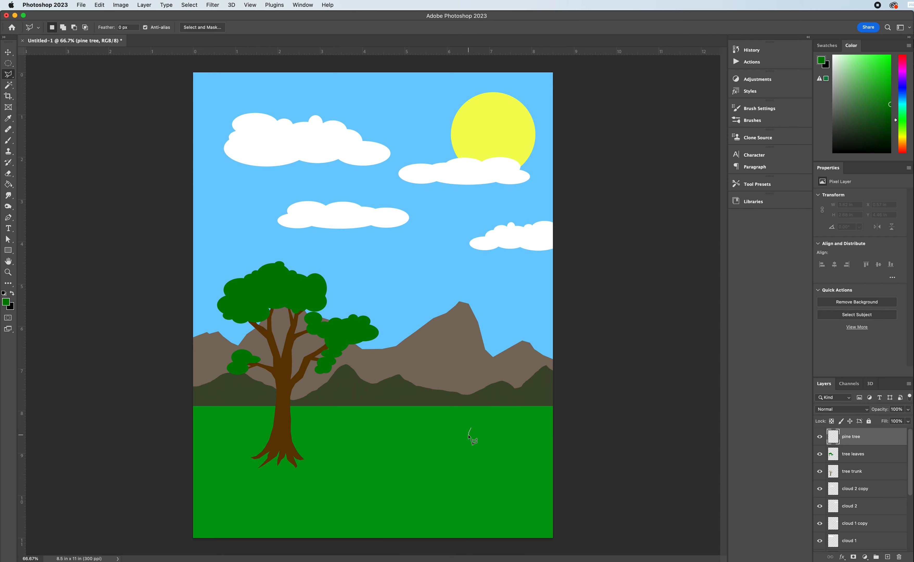
click(465, 436)
click(473, 433)
click(479, 430)
click(486, 443)
mouse_move(481, 395)
mouse_down()
mouse_move(499, 373)
mouse_move(480, 387)
mouse_move(473, 366)
mouse_up()
mouse_move(470, 379)
mouse_down()
mouse_move(469, 392)
mouse_move(457, 383)
mouse_up()
mouse_move(454, 382)
mouse_down()
mouse_move(444, 374)
mouse_move(468, 395)
mouse_move(472, 423)
mouse_move(464, 433)
mouse_move(475, 435)
mouse_up()
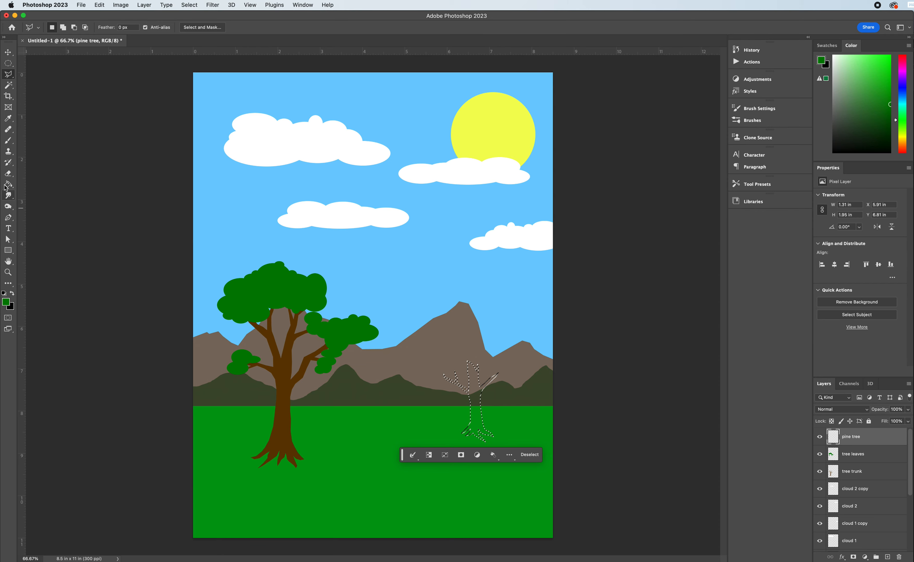
Fill the small trunk selection on the pine tree layer with the dark brown sampled from the large tree's trunk.
click(8, 118)
click(289, 409)
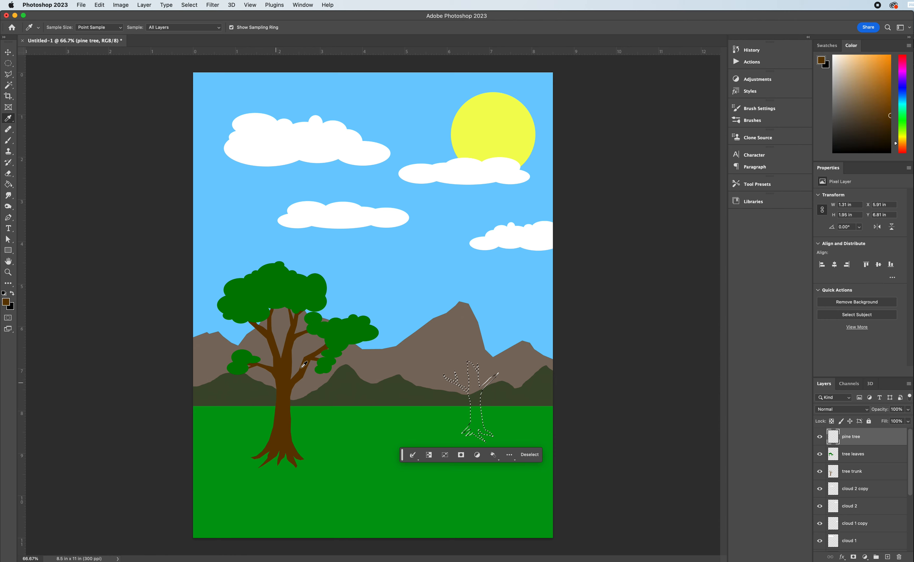
click(8, 185)
click(481, 403)
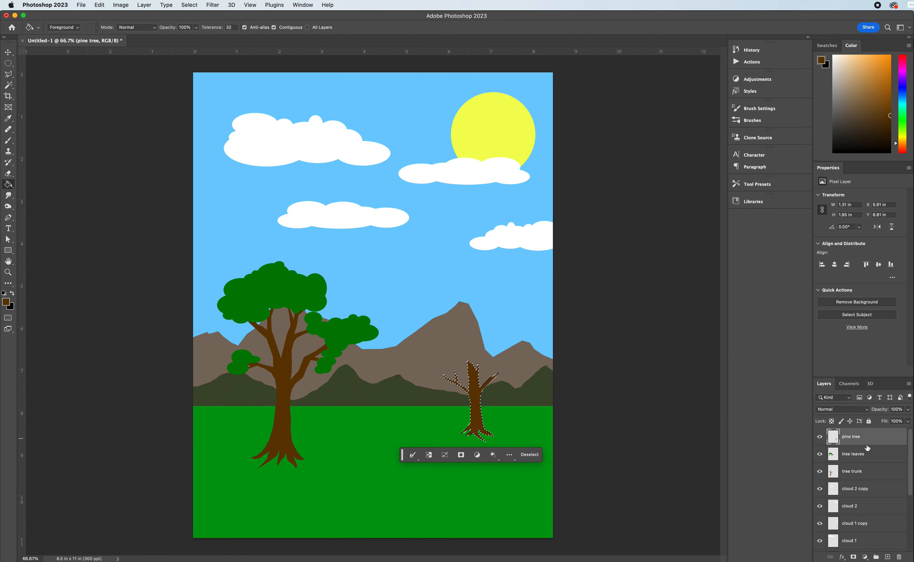
Add a layer named pine leaves directly above the pine tree layer.
click(887, 556)
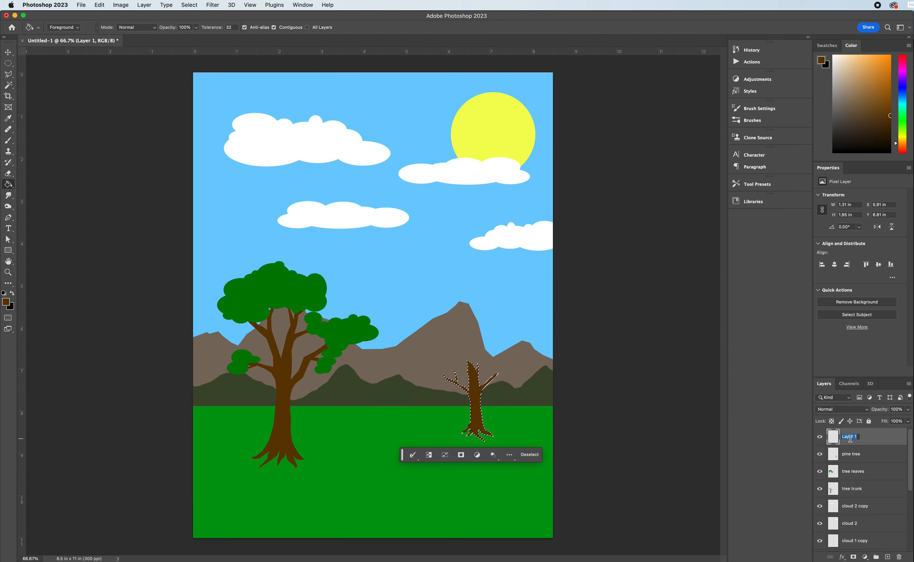
text(pine leaves)
key(Return)
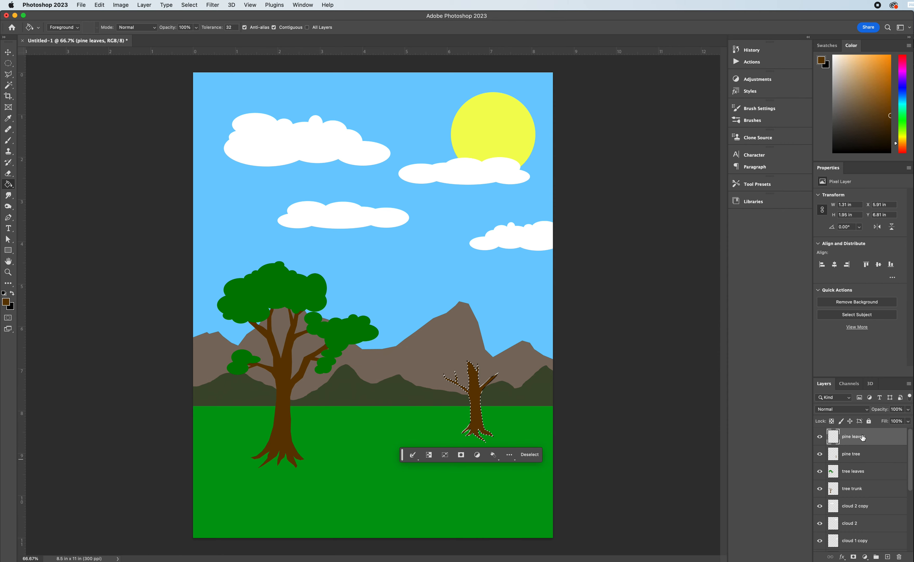
Try a freehand Lasso outline of the pine foliage above the small trunk, about 1.75 x 2.68 in, and discard the selection.
click(9, 64)
click(10, 74)
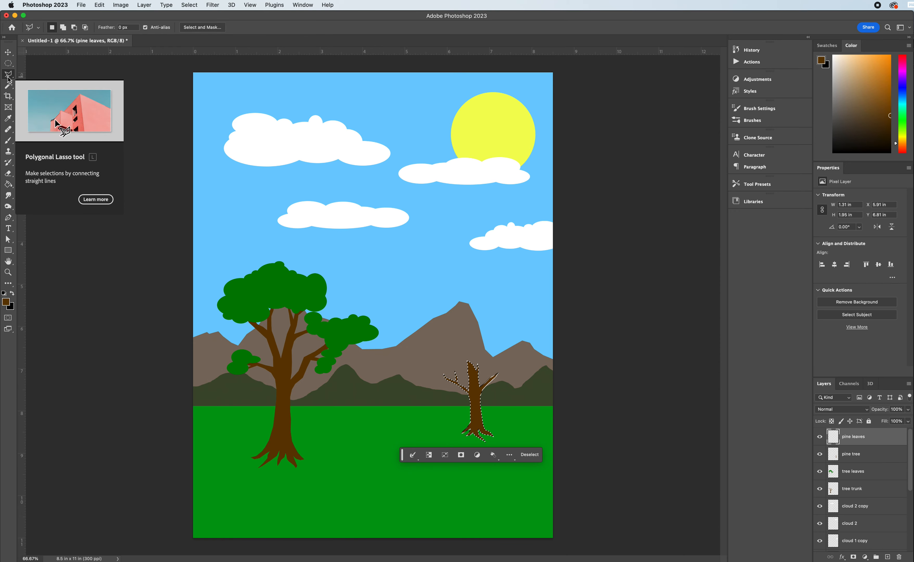
drag(9, 75, 61, 83)
click(41, 73)
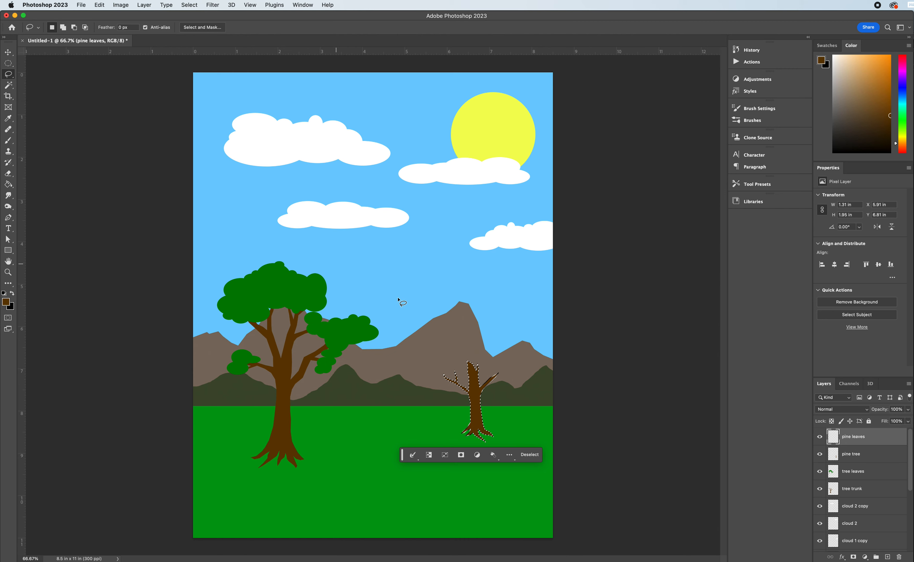
click(475, 393)
mouse_move(474, 388)
mouse_down()
mouse_move(442, 377)
mouse_move(438, 355)
mouse_move(445, 357)
mouse_move(470, 278)
mouse_move(496, 367)
mouse_move(512, 376)
mouse_move(472, 388)
mouse_up()
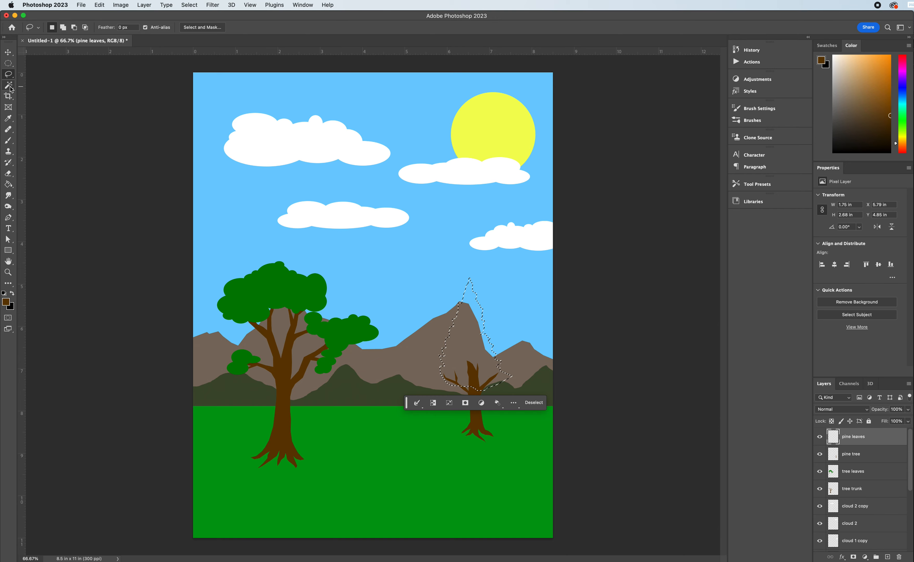
key(super+d)
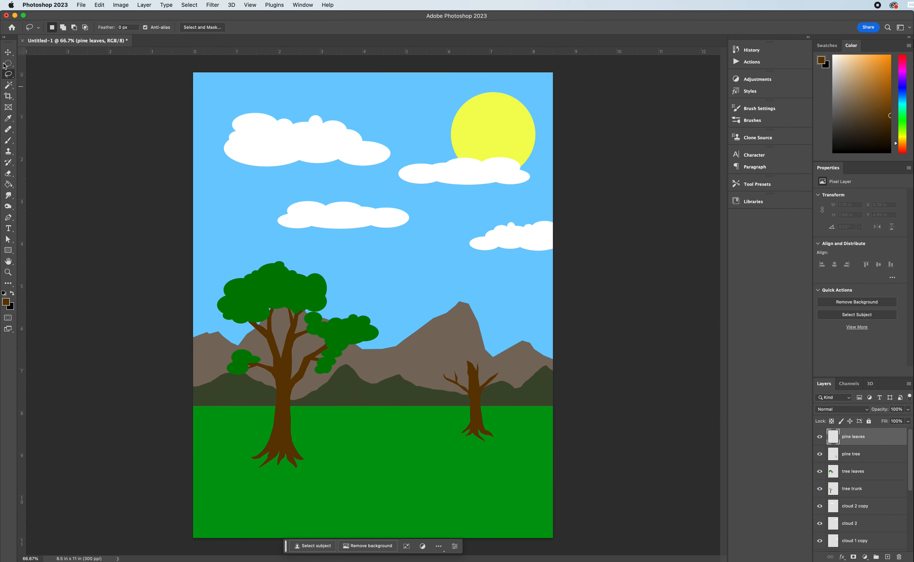
Try to outline jagged pine foliage above the small trunk with the Polygonal Lasso, about 1.23 x 2.73 in.
click(15, 76)
click(48, 79)
click(475, 387)
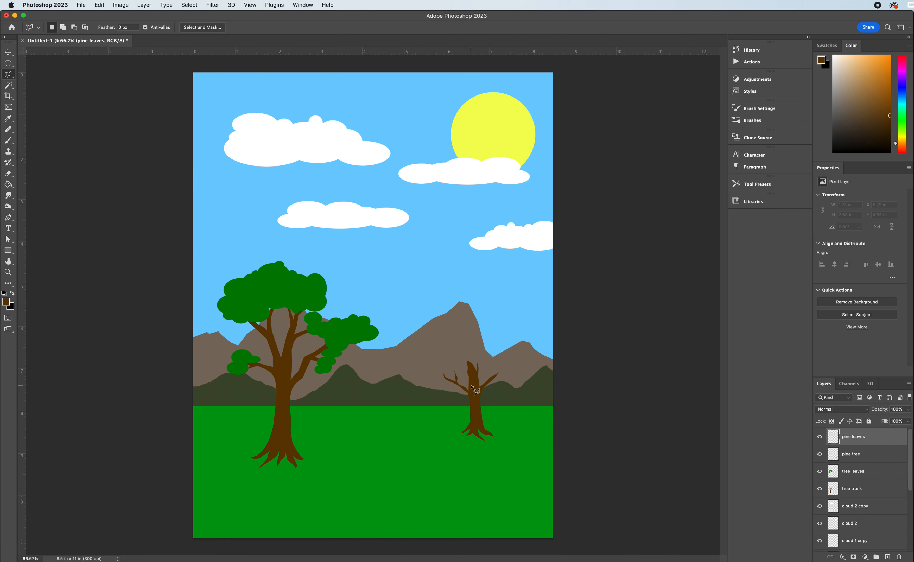
click(446, 385)
click(442, 358)
click(440, 348)
click(441, 345)
click(449, 333)
click(446, 326)
click(447, 320)
click(447, 318)
click(455, 305)
click(455, 301)
click(456, 297)
click(457, 293)
click(460, 293)
click(462, 289)
click(463, 281)
click(465, 275)
click(466, 272)
click(474, 307)
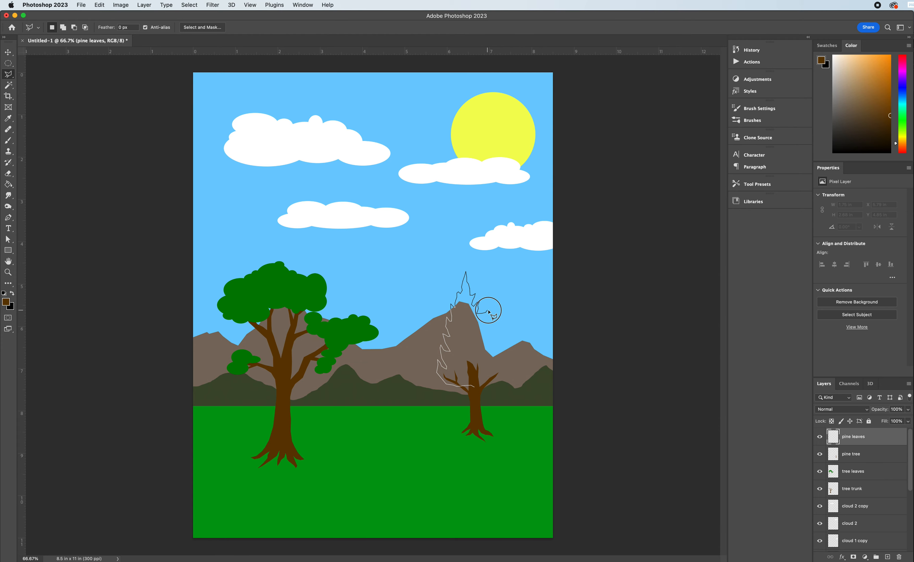
double_click(489, 311)
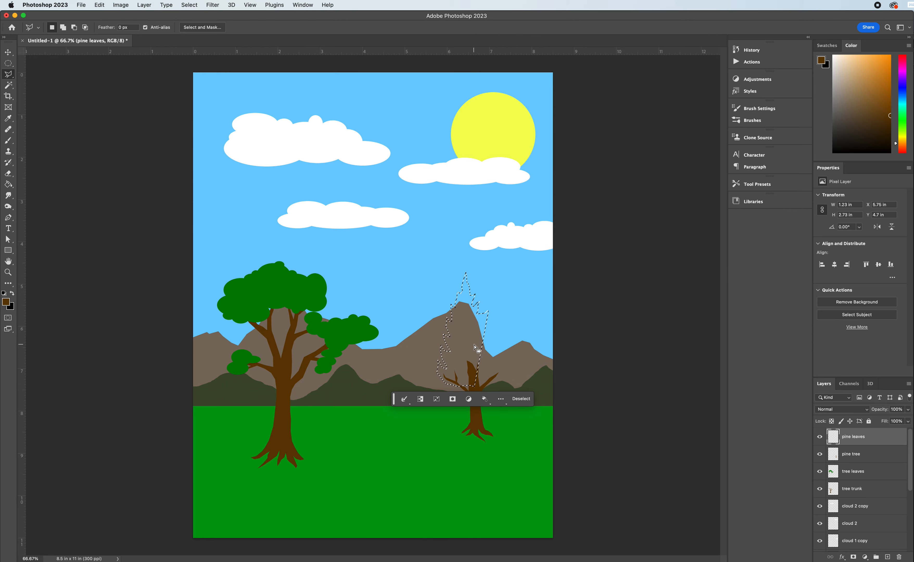
Try to extend the foliage selection along its right edge to about 1.69 x 2.73 in overall, and undo the addition.
key(shift)
shift+click(488, 312)
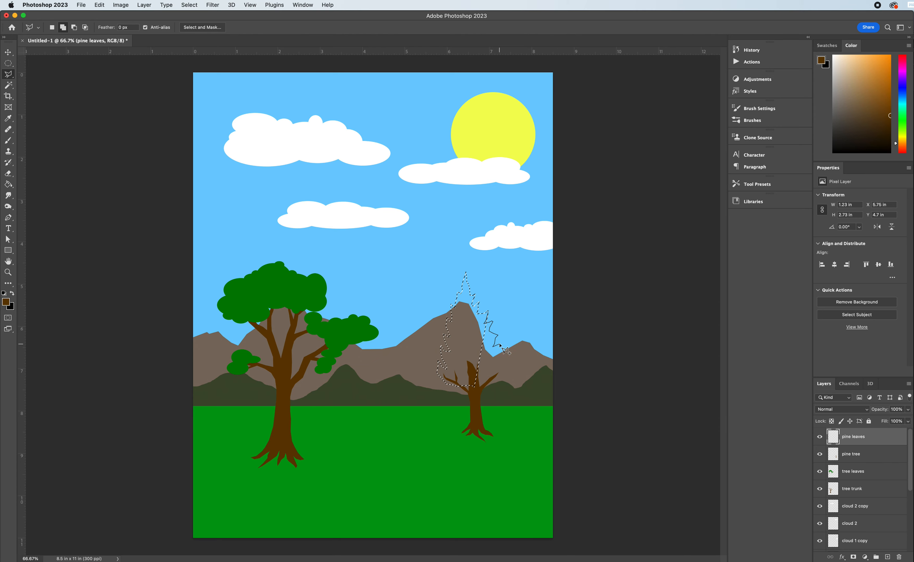
double_click(508, 363)
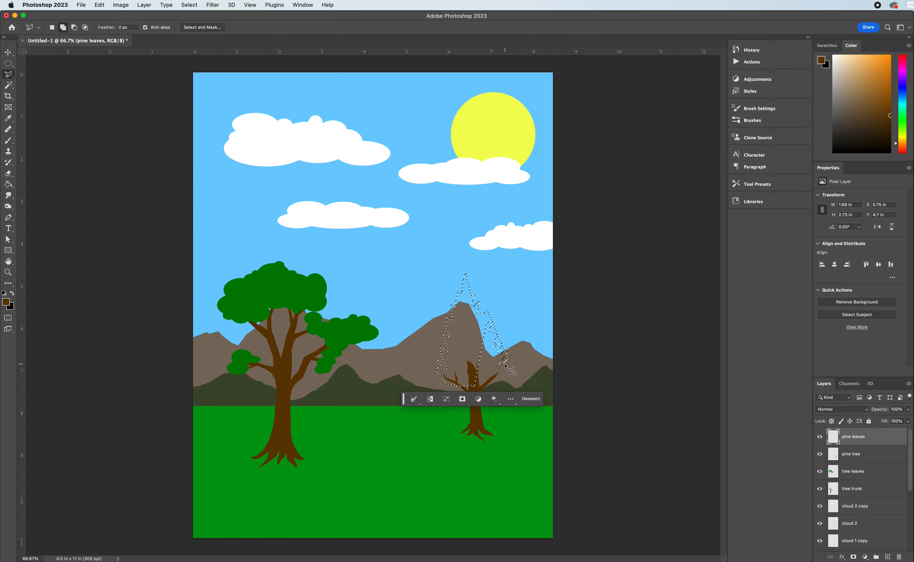
key(super+z)
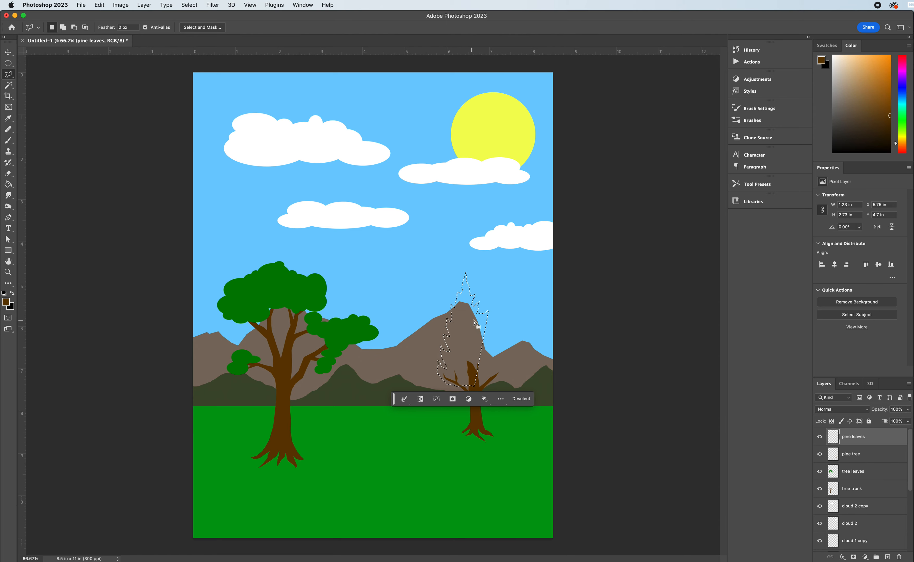
Try again to add jagged right-hand needles to the foliage selection, about 1.5 x 2.73 in overall, and undo the whole outline.
key(shift)
shift+click(489, 313)
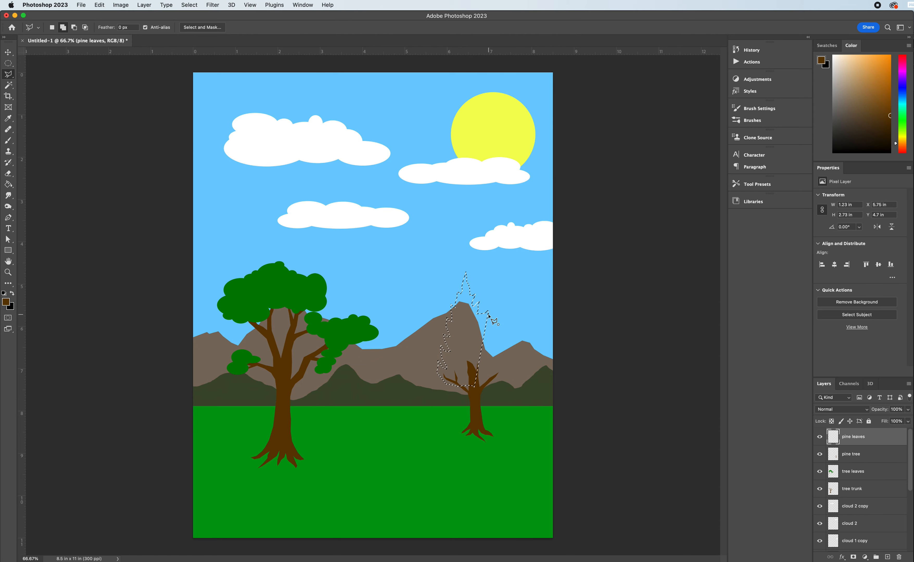
click(485, 325)
click(489, 324)
click(492, 320)
click(493, 323)
click(492, 327)
click(489, 334)
click(494, 331)
click(494, 329)
click(496, 338)
click(500, 339)
double_click(501, 340)
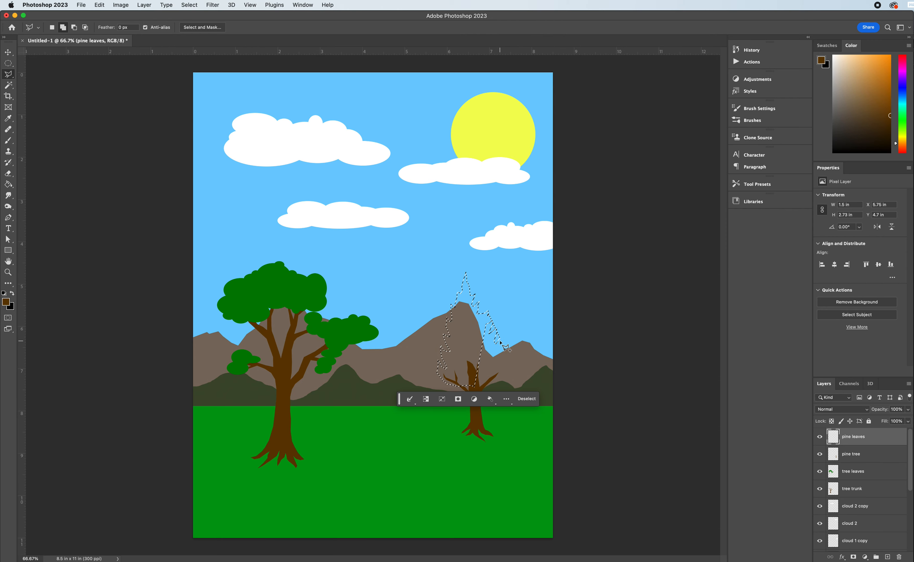
key(super+z)
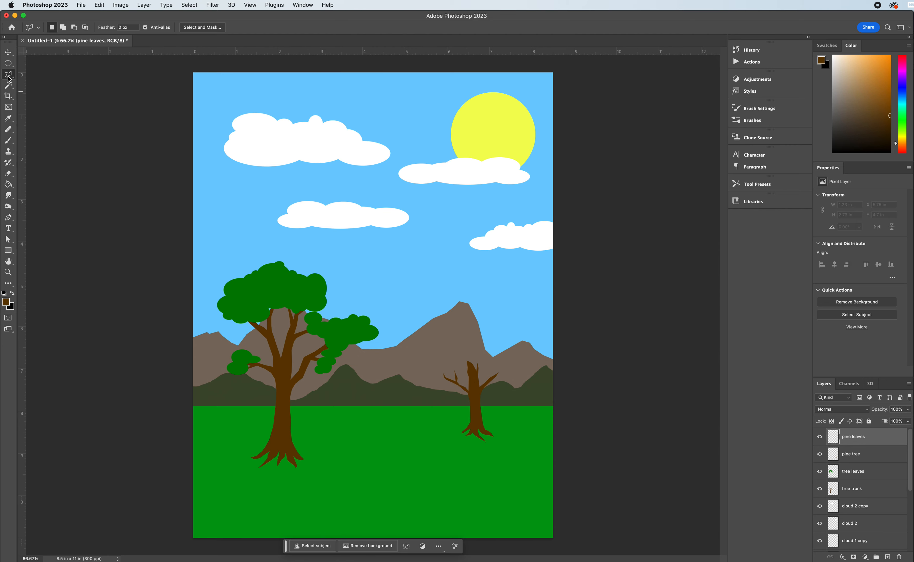
Outline a tall pointed pine crown around the small trunk's branches with the freehand Lasso, about 1.51 x 3.14 in.
click(9, 84)
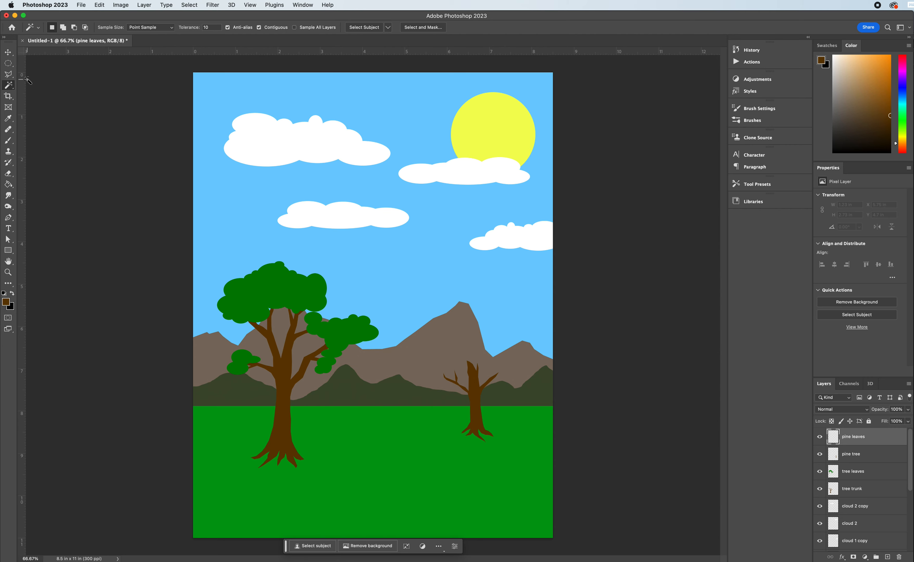
click(9, 77)
click(10, 81)
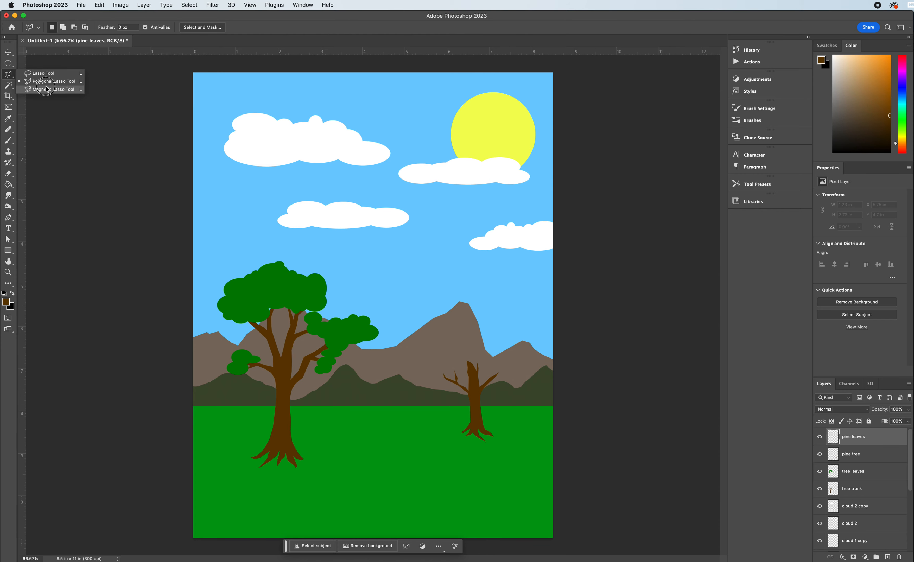
click(41, 70)
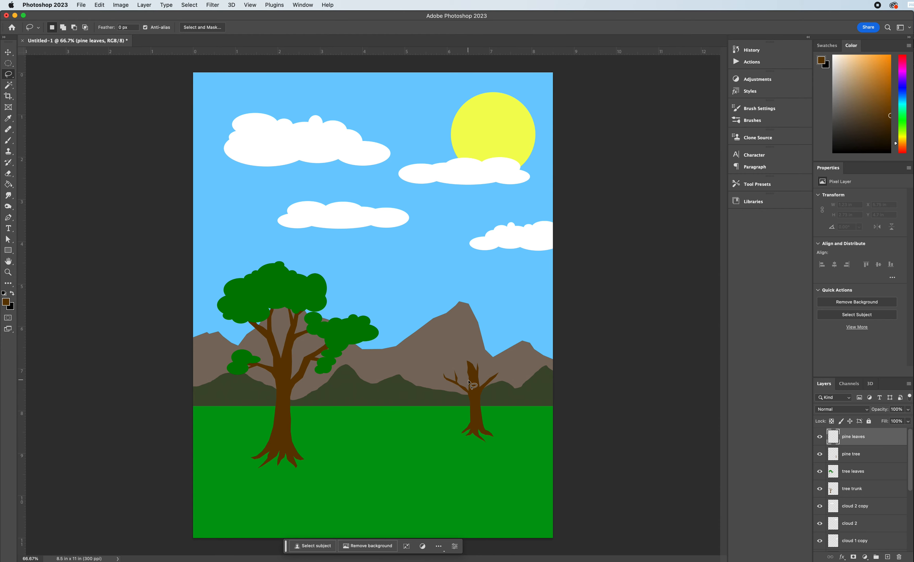
mouse_move(476, 389)
mouse_down()
mouse_move(439, 371)
mouse_move(467, 254)
mouse_move(499, 333)
mouse_move(503, 370)
mouse_move(469, 384)
mouse_up()
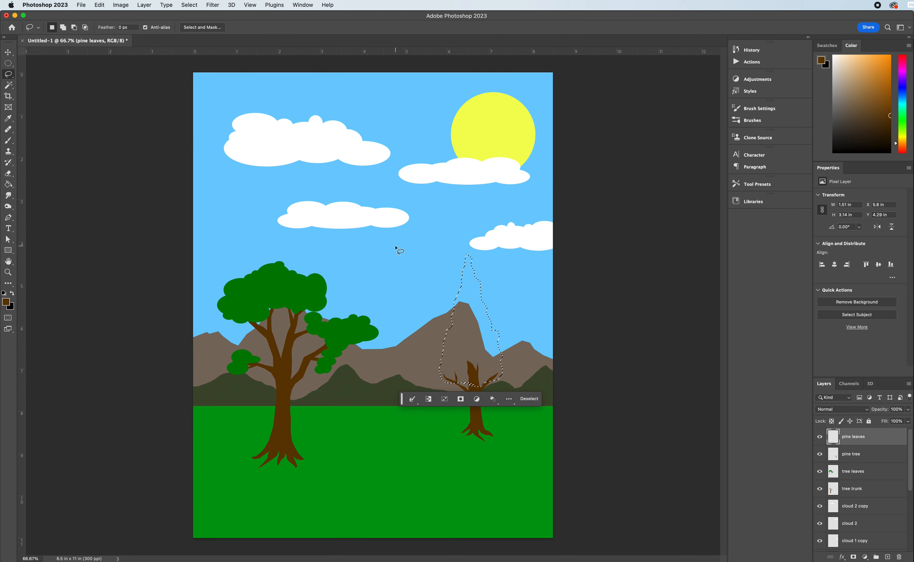
Fill the pine crown on the pine leaves layer with the green sampled from the leafy tree and deselect it.
click(8, 186)
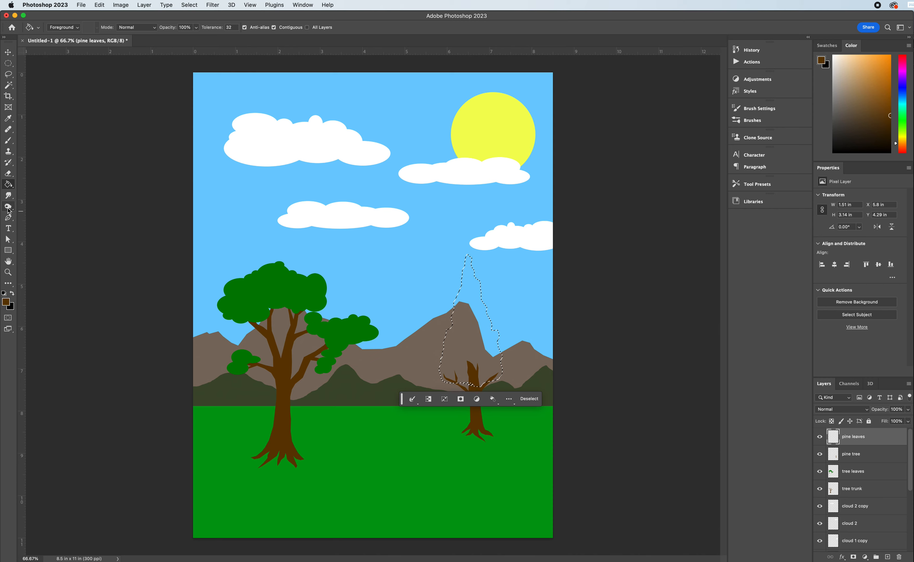
click(6, 120)
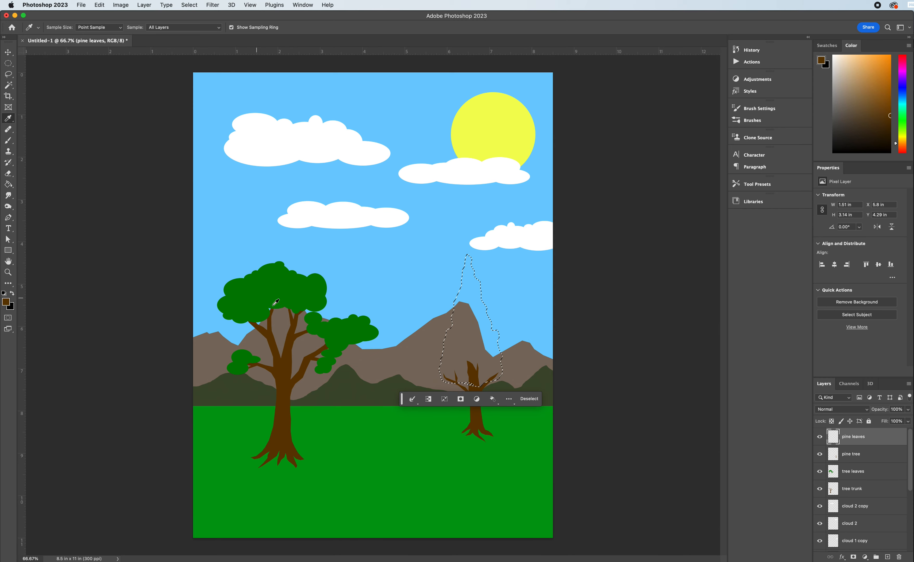
click(267, 293)
click(9, 187)
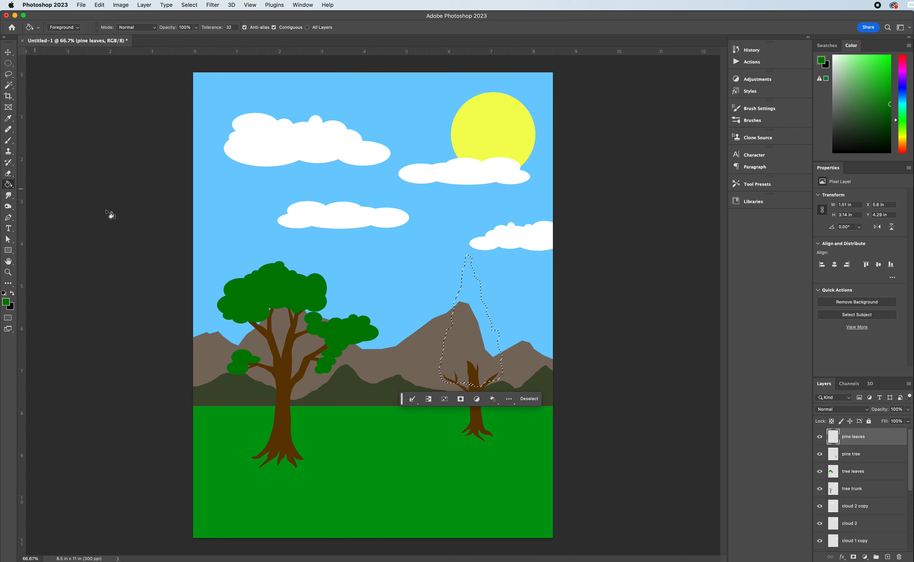
click(465, 366)
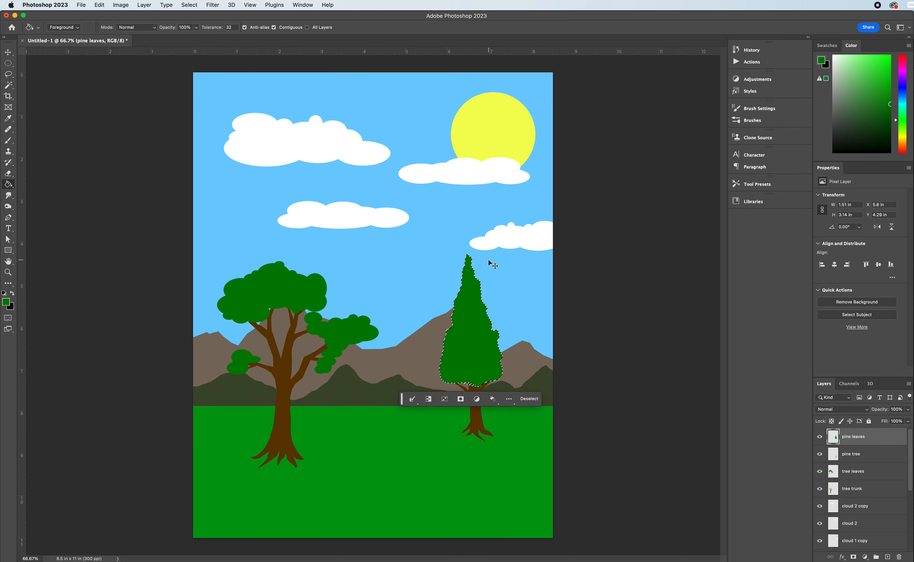
key(super+d)
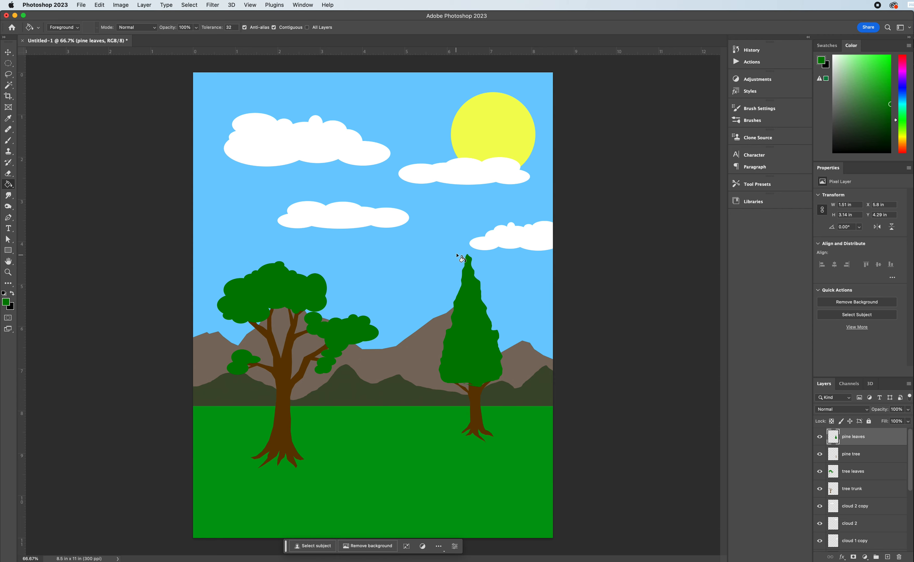
Scale the pine crown up to about 1.82 x 3.77 in and raise it over the trunk to about X 5.77, Y 3.83 in.
key(super+t)
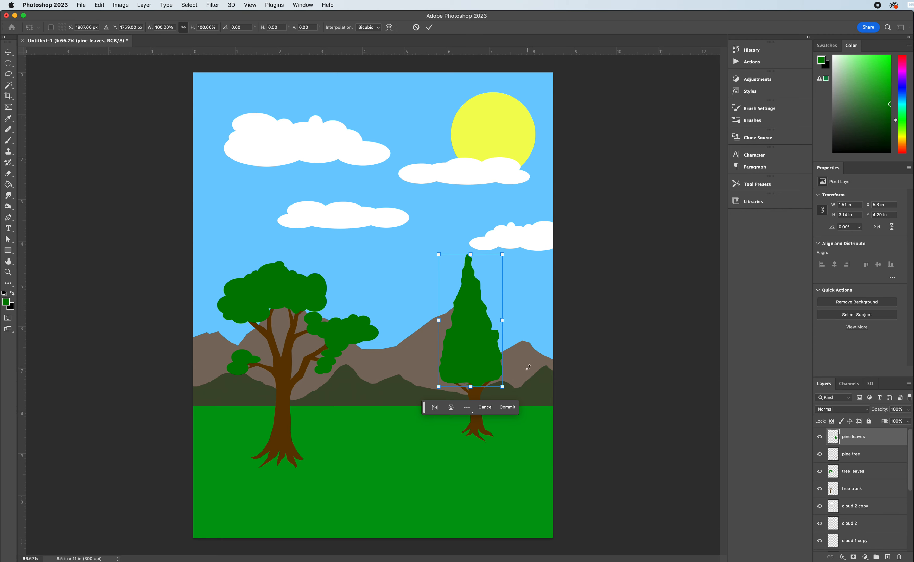
drag(513, 387, 526, 413)
key(Return)
key(g)
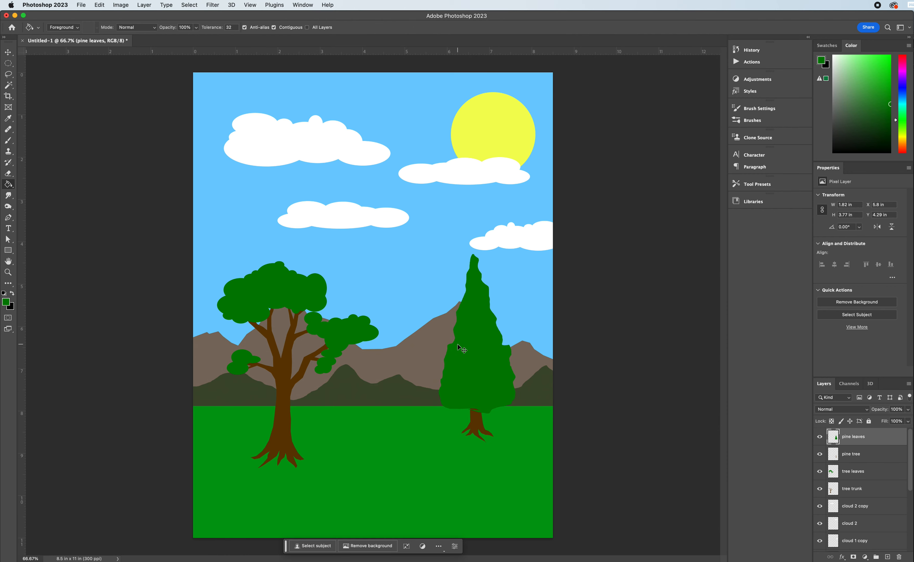
click(7, 53)
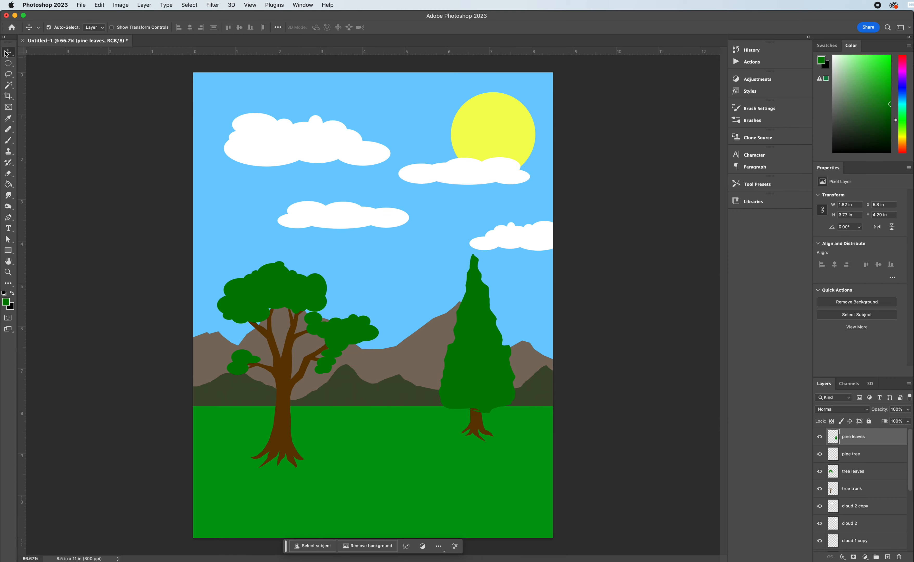
mouse_move(485, 364)
mouse_down()
mouse_move(473, 346)
mouse_move(490, 343)
mouse_move(482, 332)
mouse_move(482, 345)
mouse_up()
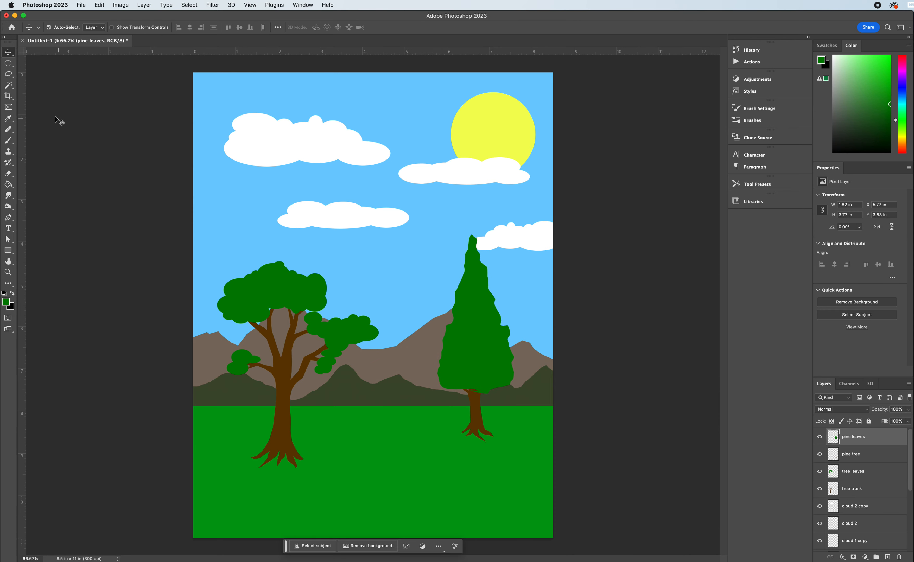
Erase a small dab at the pine crown's tip on the pine leaves layer and reduce the hard round Eraser to 10 px.
click(8, 173)
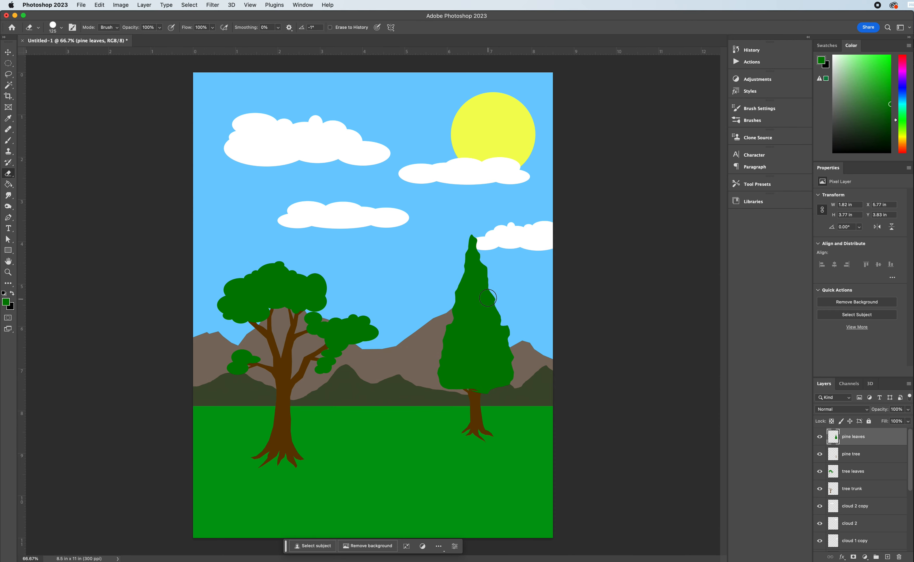
click(61, 29)
drag(77, 54, 58, 54)
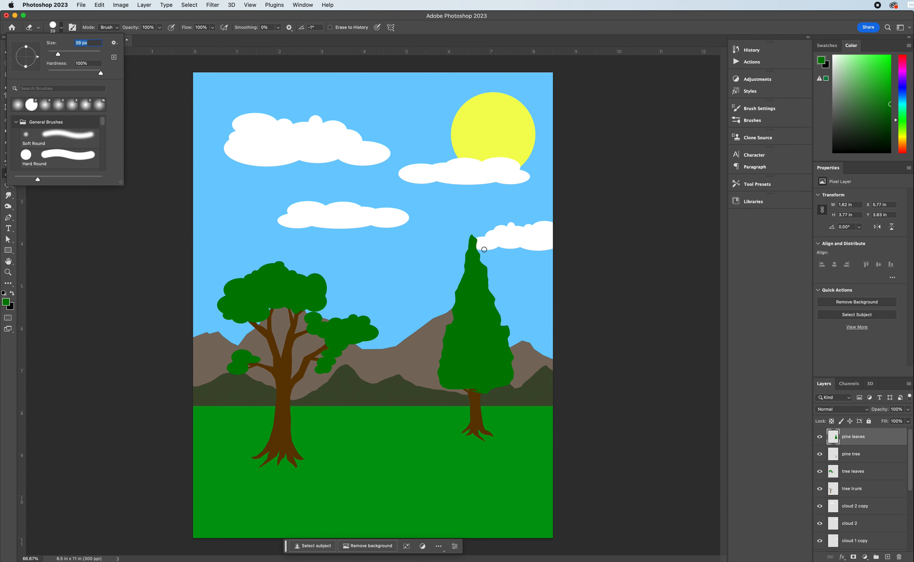
click(463, 22)
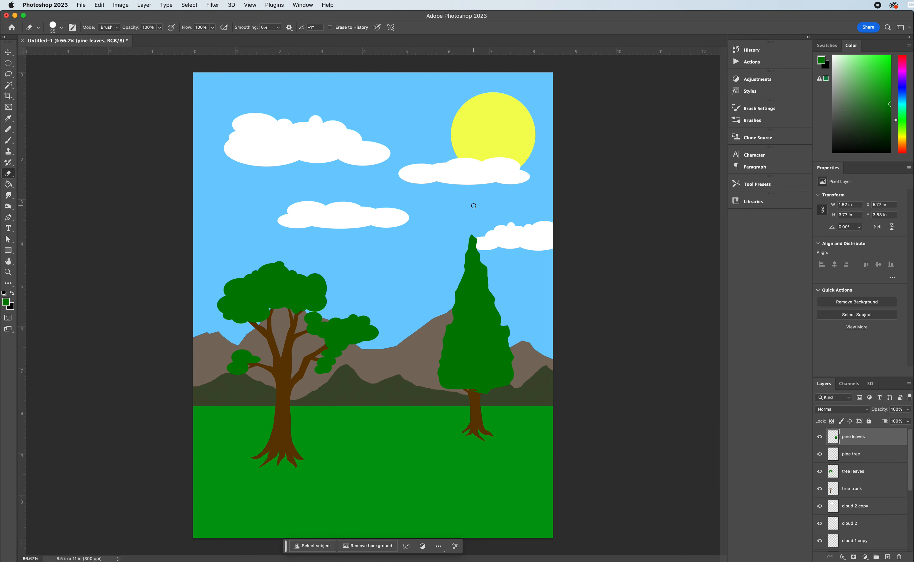
key(bracketright)
key(bracketright)
key(bracketright)
key(bracketright)
key(bracketright)
key(bracketright)
key(bracketright)
key(bracketright)
key(bracketright)
key(bracketright)
key(bracketleft)
key(bracketleft)
key(bracketleft)
key(bracketleft)
key(bracketleft)
key(bracketleft)
key(bracketleft)
key(bracketleft)
key(bracketleft)
key(bracketleft)
key(bracketleft)
key(bracketleft)
click(475, 237)
key(bracketleft)
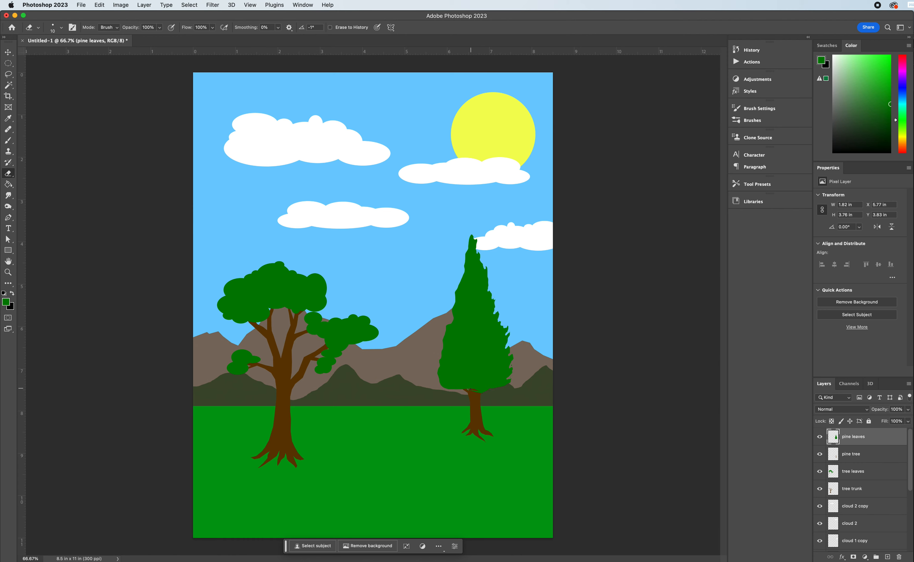
Erase jagged notches along the lower and left edges of the pine crown with the small hard round Eraser.
drag(473, 393, 490, 383)
key(bracketright)
key(bracketright)
key(bracketleft)
key(bracketleft)
drag(487, 383, 490, 381)
drag(465, 388, 482, 383)
drag(446, 346, 444, 339)
drag(456, 297, 461, 282)
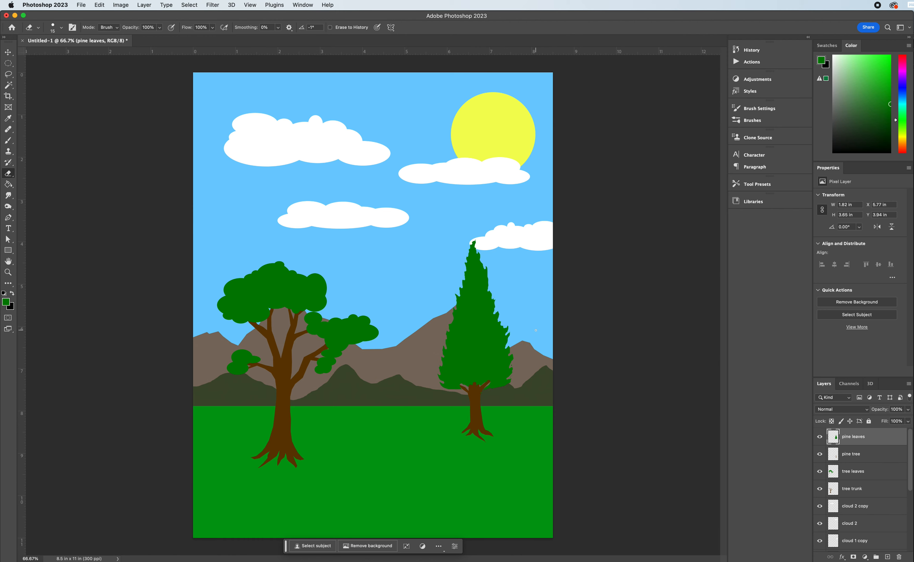
Move the pine crown and trunk beside the leafy tree to about X 2.8, Y 4.05 in and reorder their layers below tree trunk.
click(8, 52)
shift+click(480, 407)
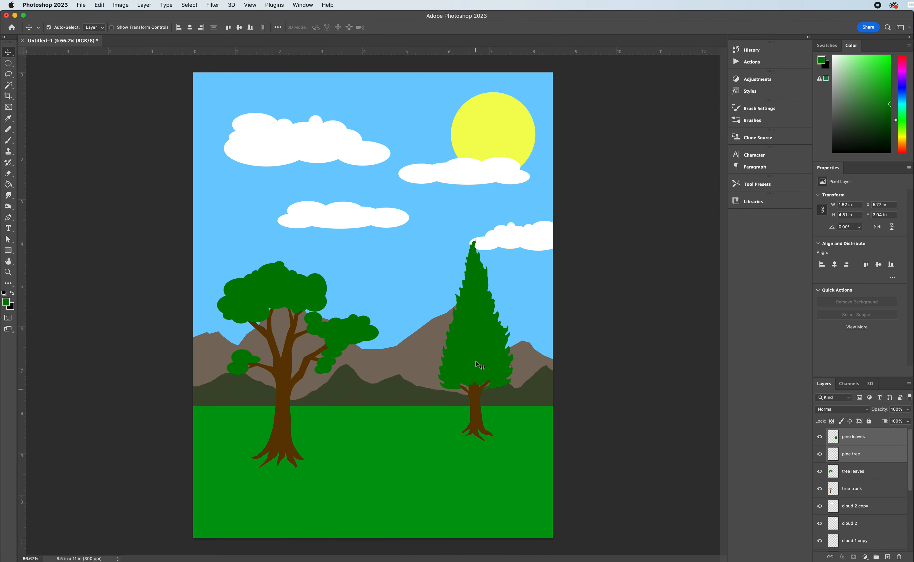
drag(482, 349, 369, 356)
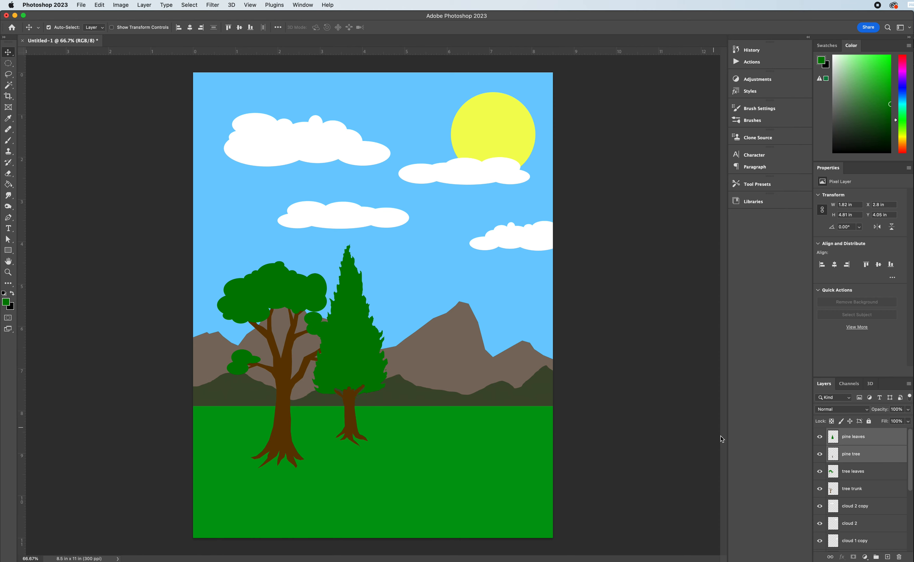
drag(854, 437, 852, 505)
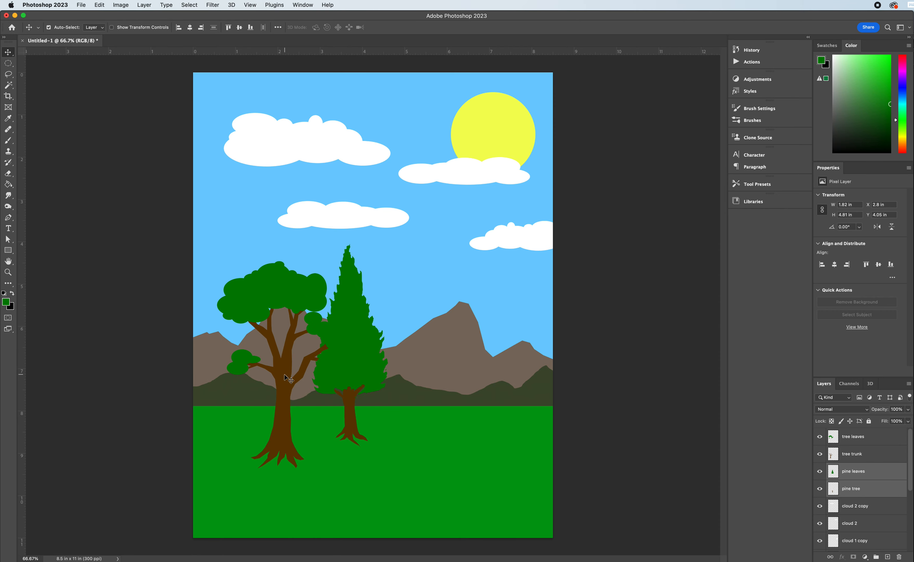
Move the leafy tree's leaves and trunk together toward the page's lower-left to about X -0.25, Y 4.92 in.
click(258, 367)
shift+click(284, 374)
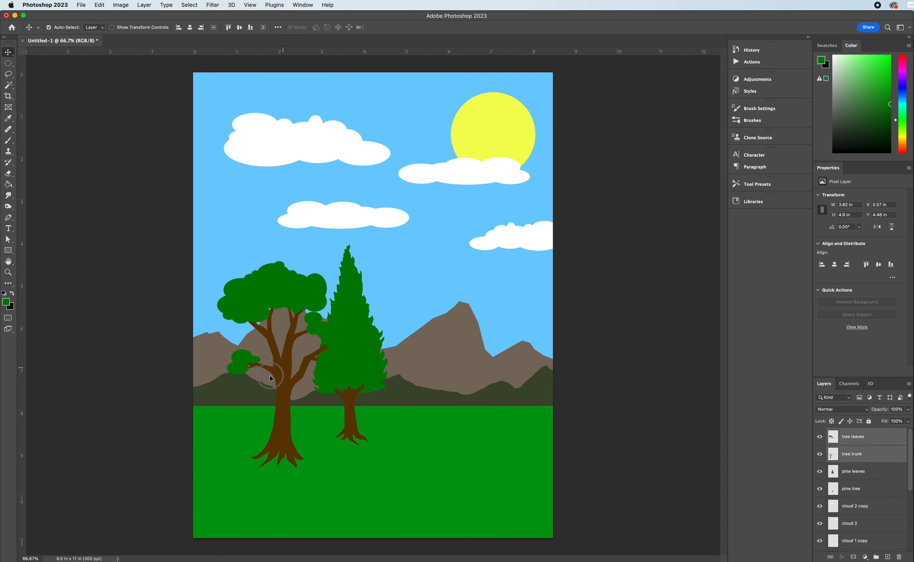
drag(284, 373, 249, 389)
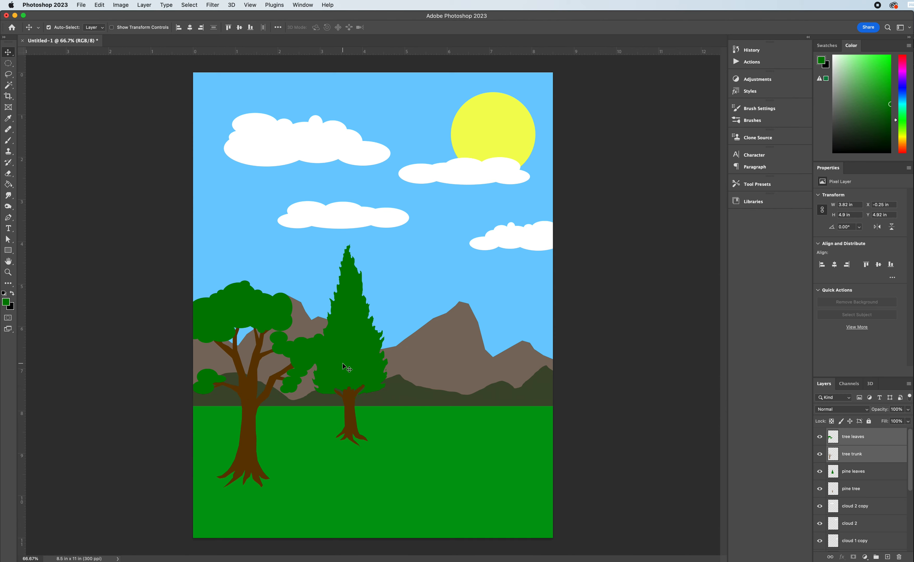
Raise the pine leaves' Brightness to 38 and shift the whole pine tree partly behind the leafy tree, about X 1.99, Y 4.14 in.
click(355, 364)
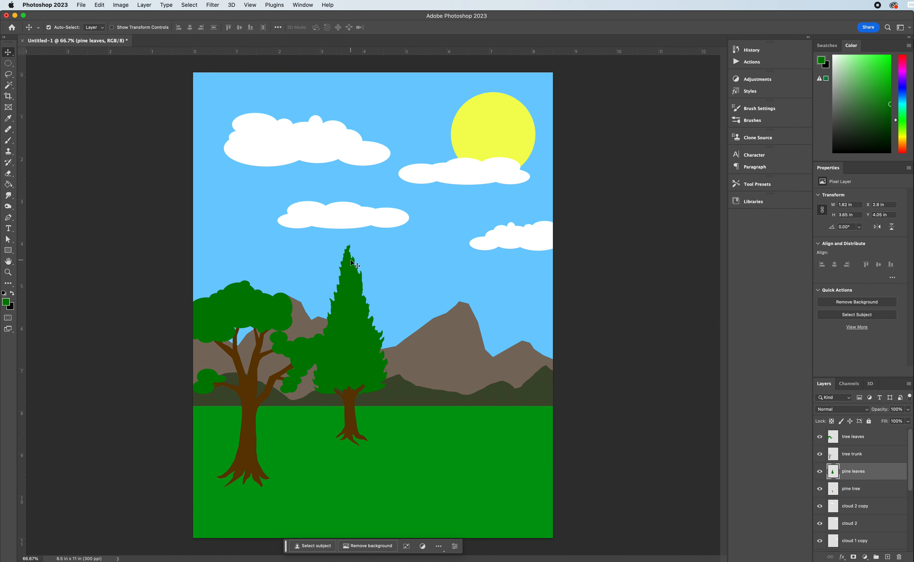
click(121, 5)
mouse_move(180, 29)
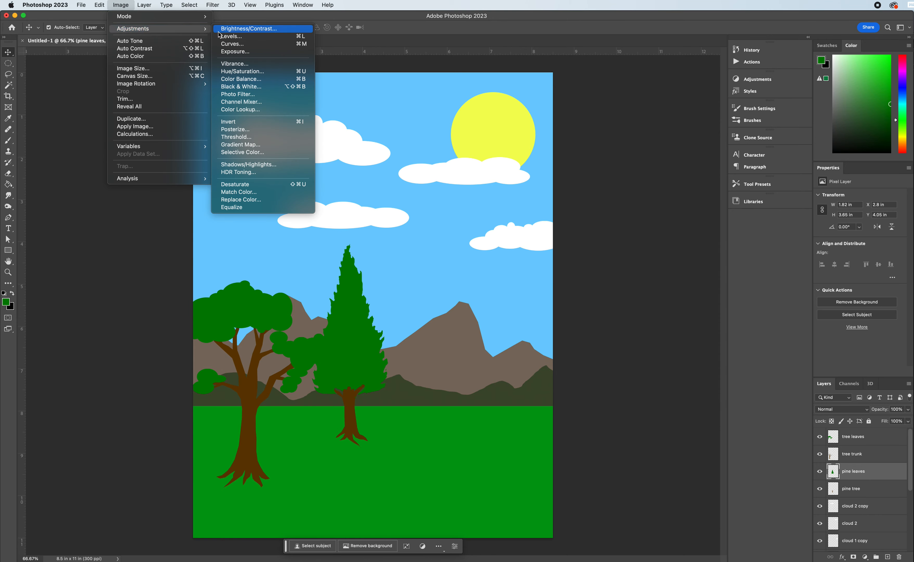
key(Return)
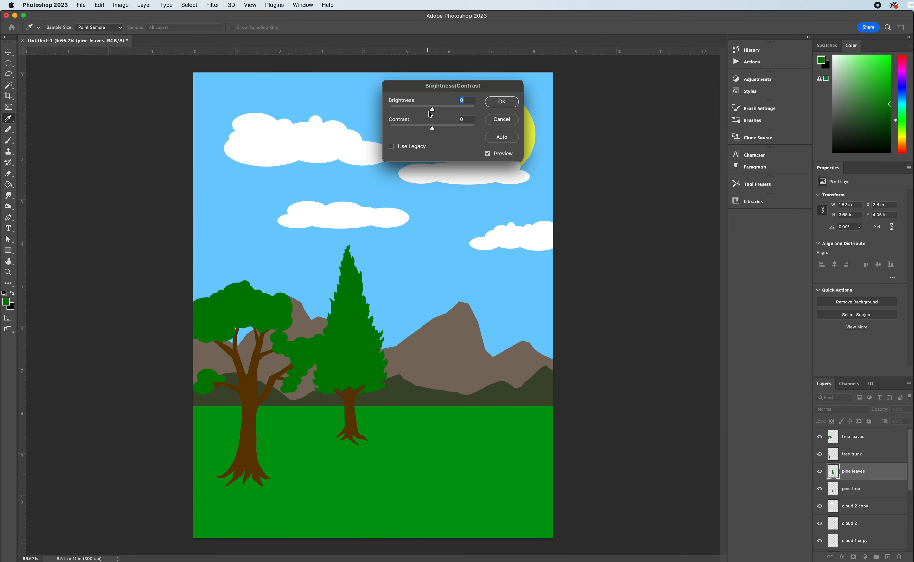
drag(432, 110, 443, 111)
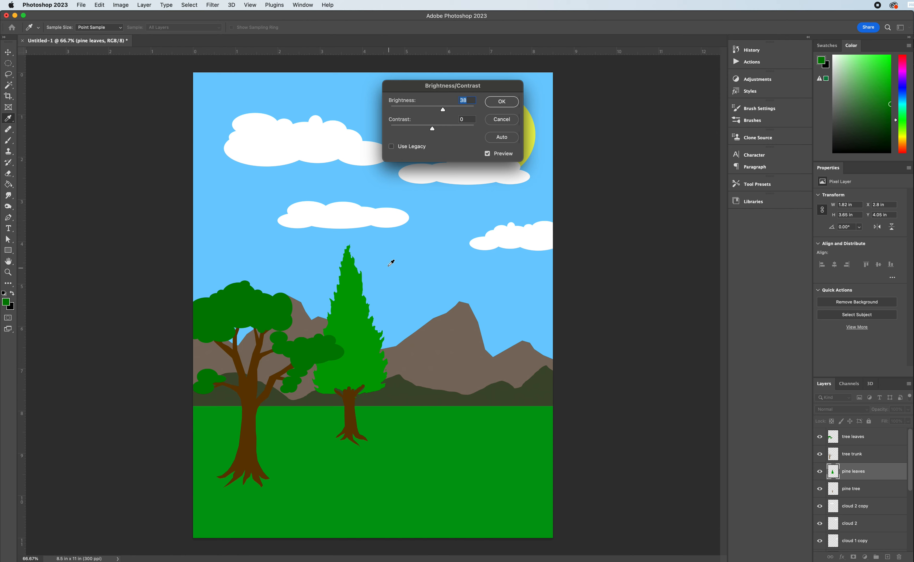
click(502, 102)
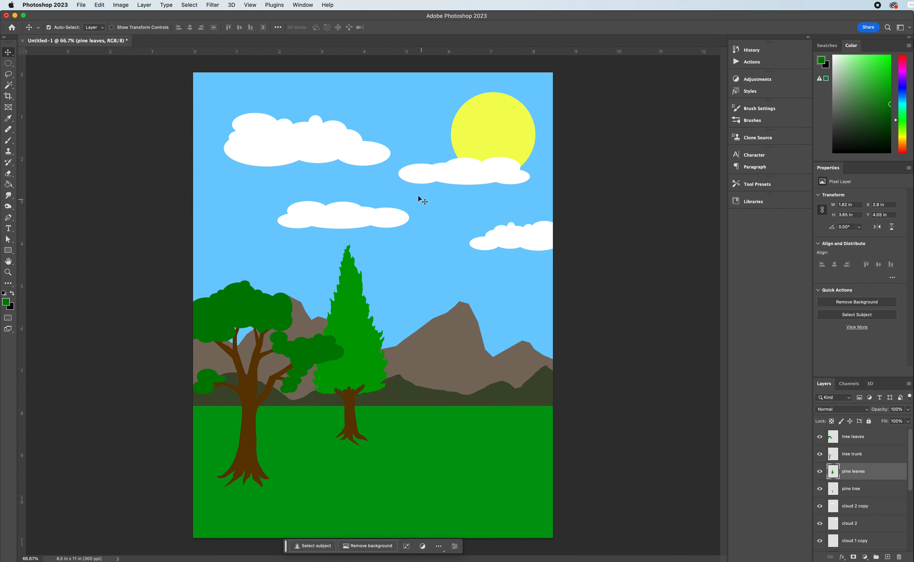
shift+click(350, 403)
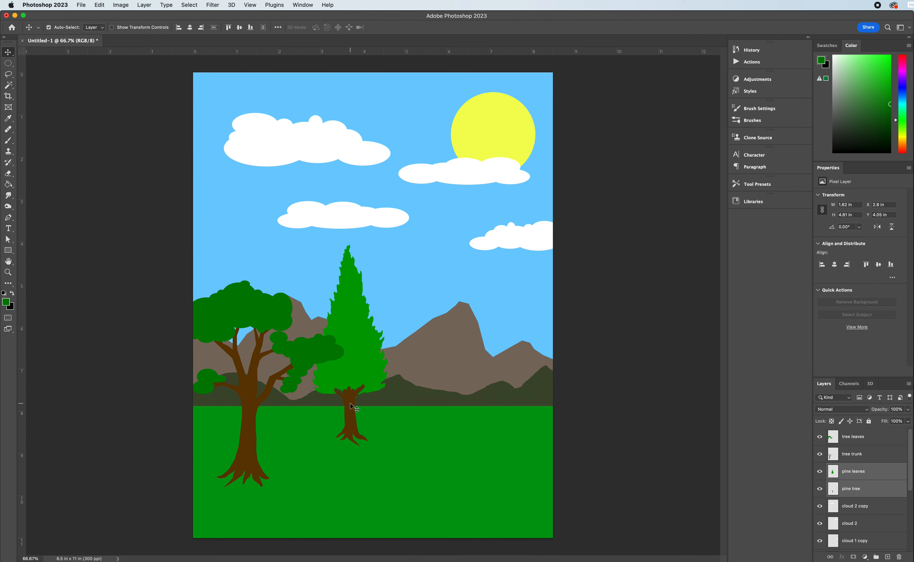
drag(350, 404, 317, 408)
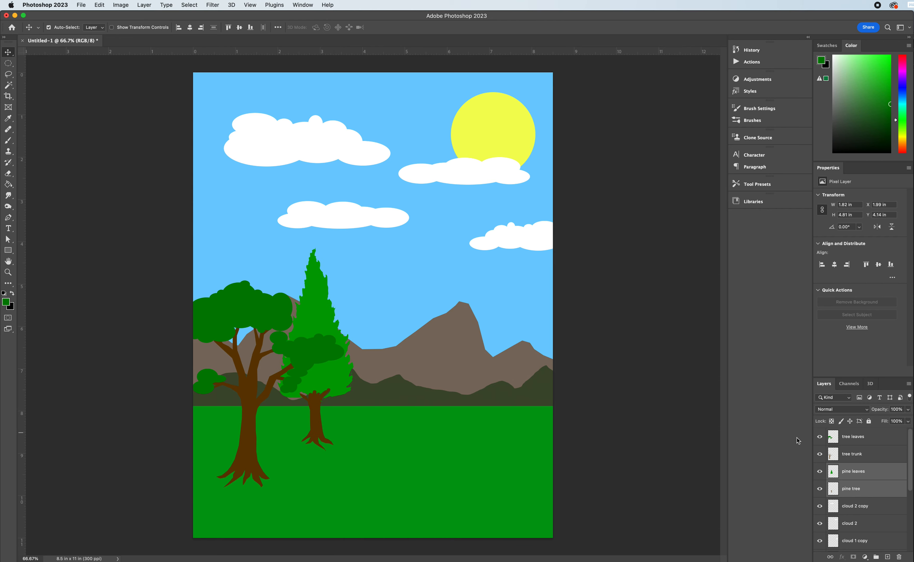
Add a new layer above tree leaves and name it river.
click(851, 437)
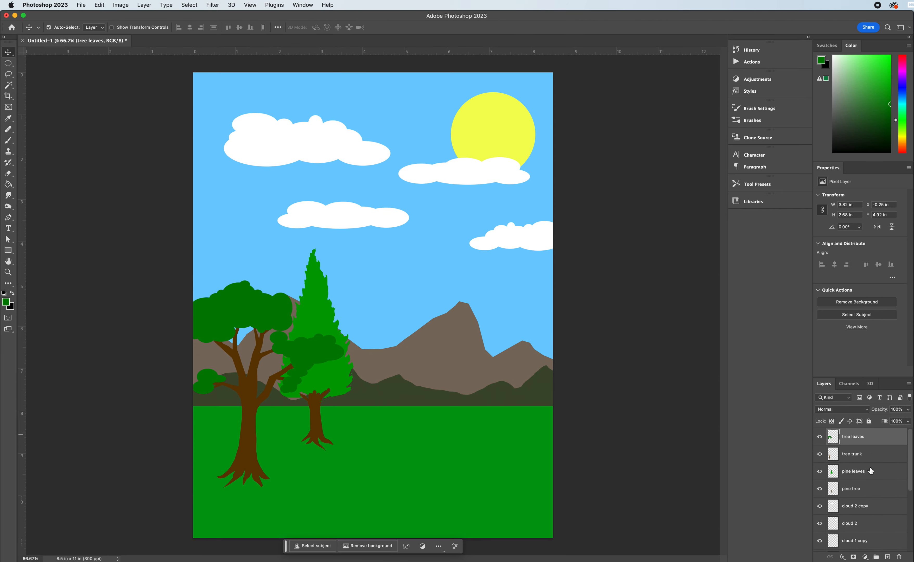
click(887, 557)
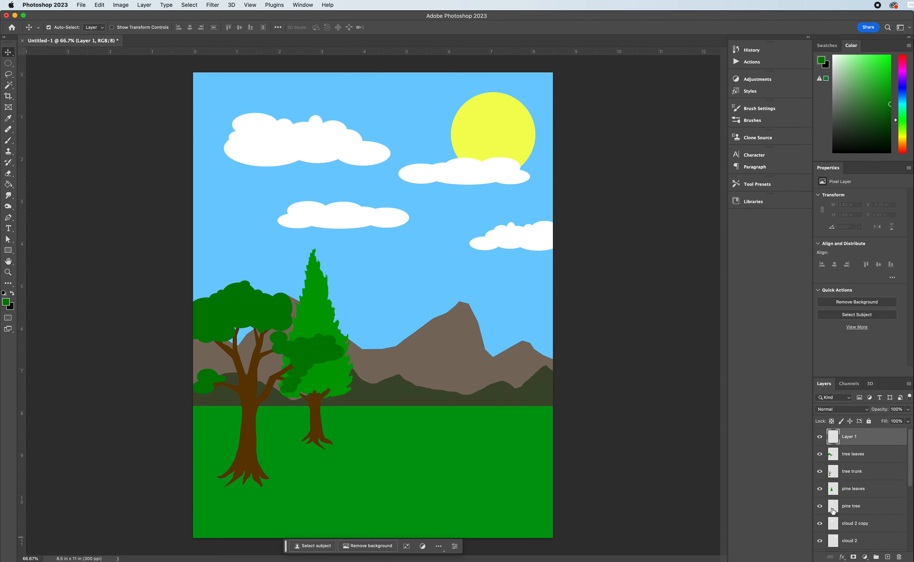
double_click(850, 437)
text(river)
key(Return)
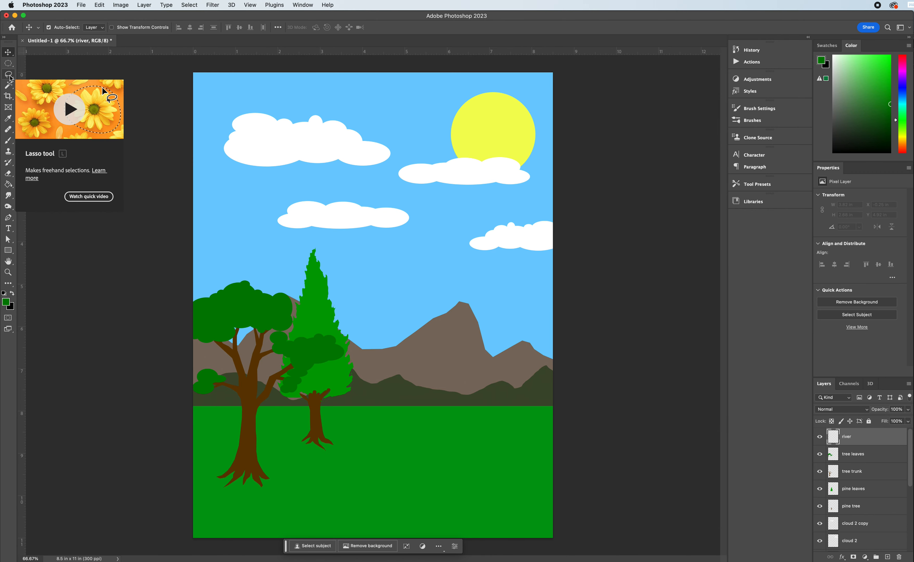
Outline a winding river from the horizon to the page's lower-right corner with the freehand Lasso, about 2.69 x 3.11 in, and fill it dark blue.
click(9, 75)
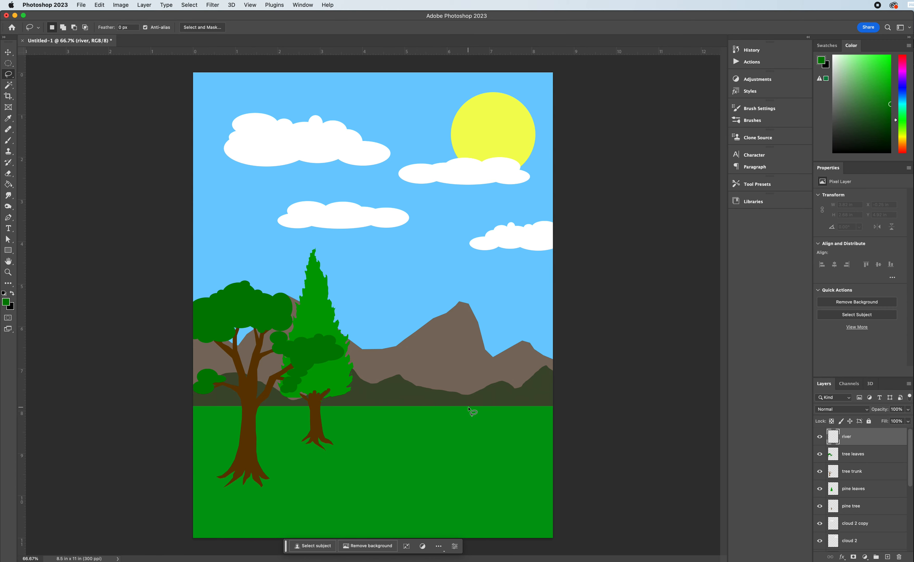
mouse_move(471, 407)
mouse_down()
mouse_move(451, 454)
mouse_move(466, 485)
mouse_move(437, 541)
mouse_move(561, 539)
mouse_move(557, 477)
mouse_move(517, 437)
mouse_move(474, 408)
mouse_up()
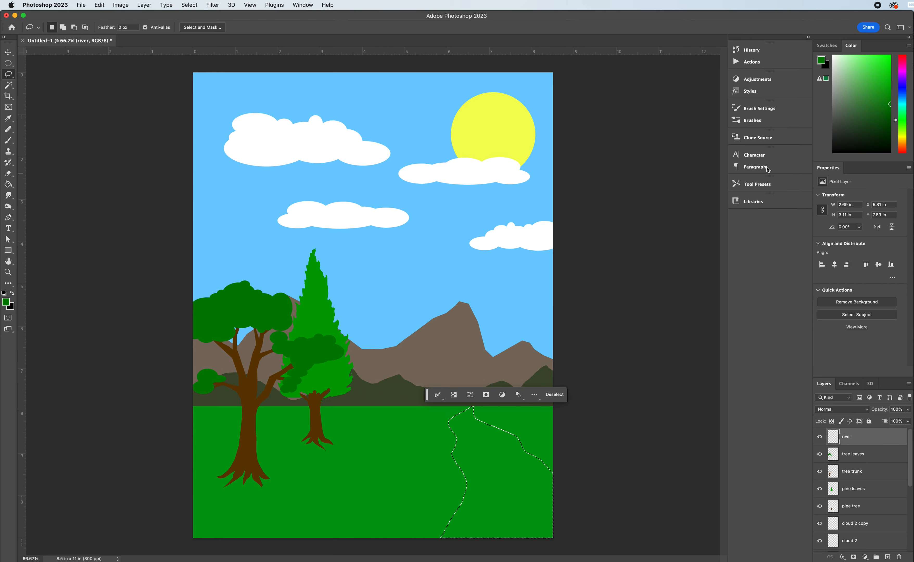
click(902, 97)
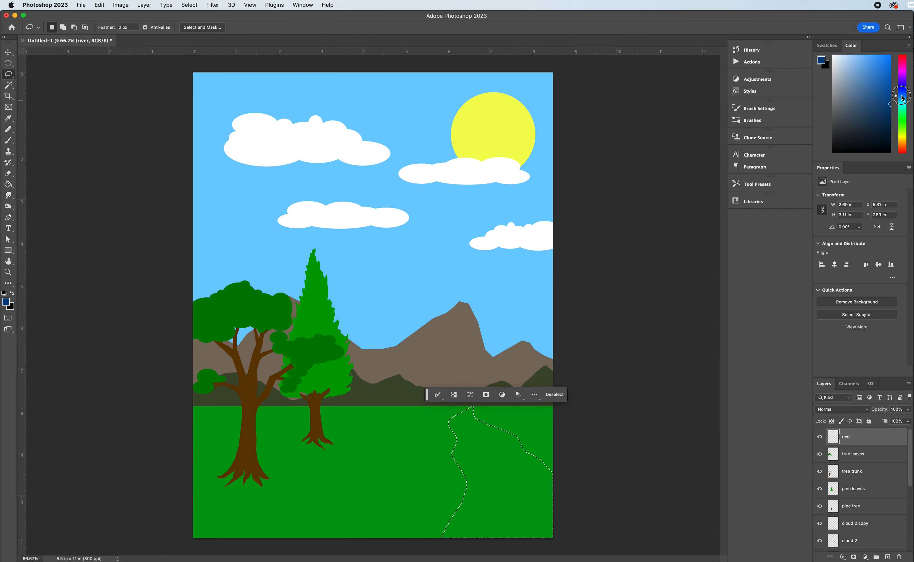
click(867, 98)
mouse_move(867, 98)
mouse_down()
mouse_move(860, 104)
mouse_move(879, 109)
mouse_up()
click(8, 185)
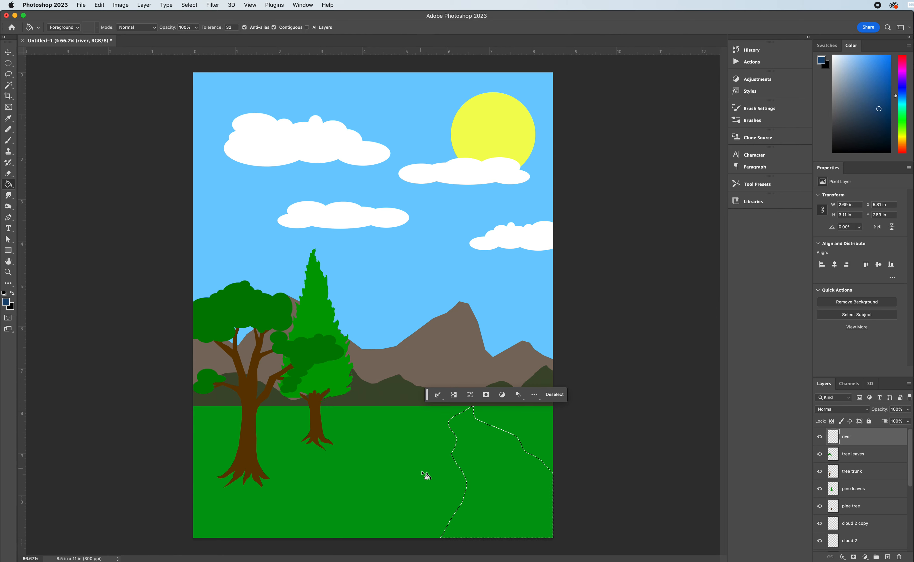
click(487, 463)
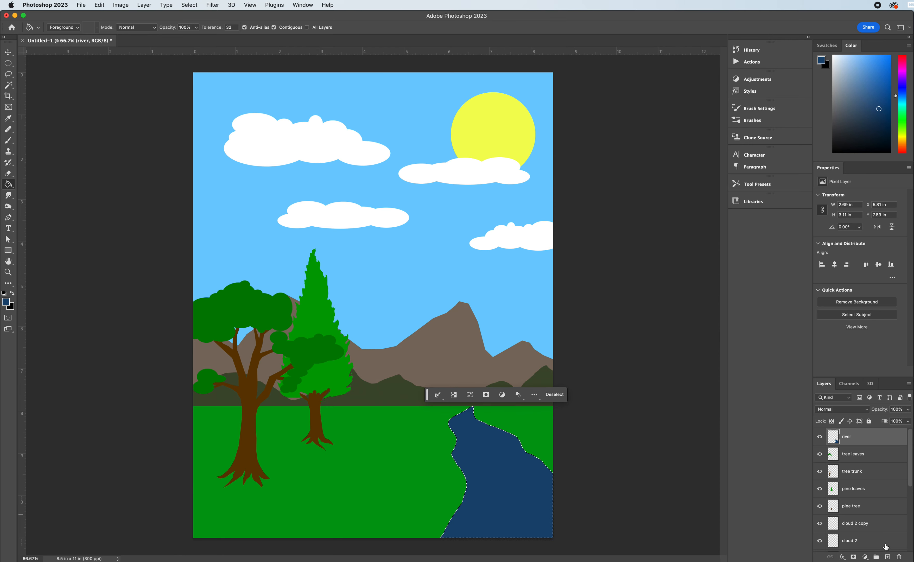
Add a new layer above river and name it tent.
click(888, 557)
double_click(843, 436)
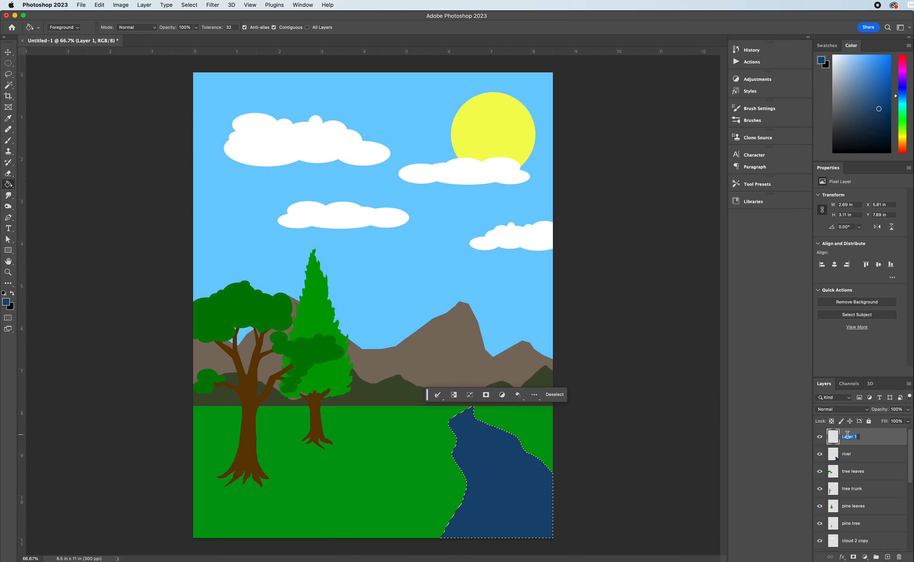
text(tent)
key(Return)
Outline a triangular tent front on the grass beside the river with the Polygonal Lasso, about 1.33 x 1.4 in at X 3.8, Y 8.61 in.
click(9, 64)
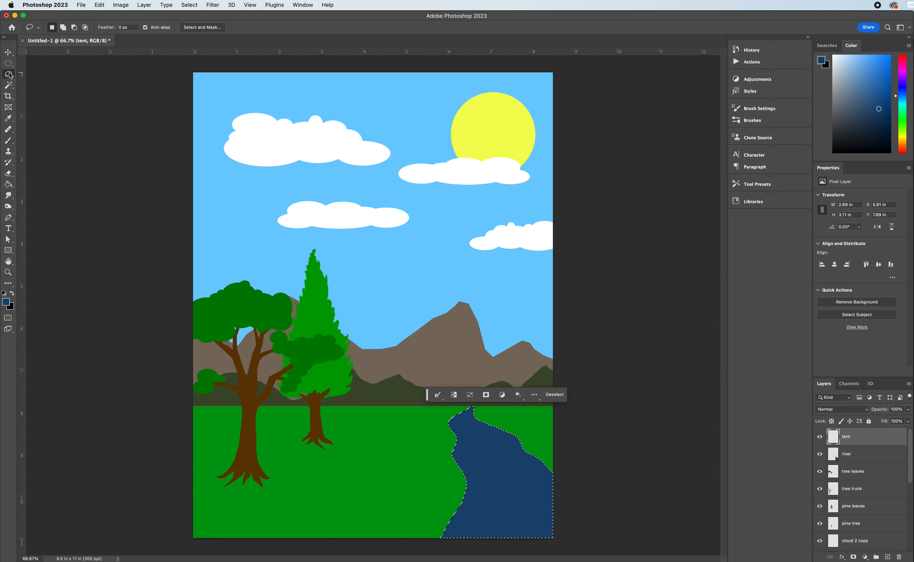
click(9, 76)
click(53, 81)
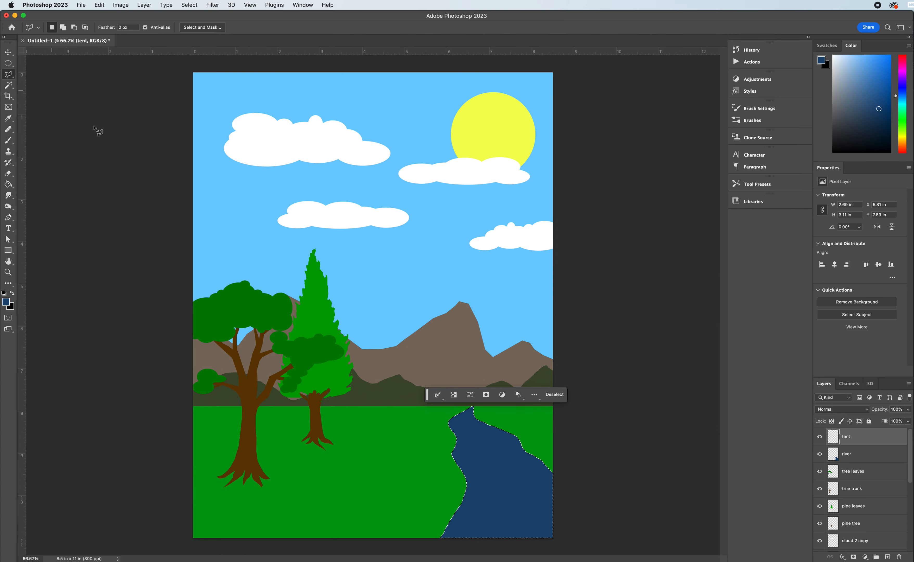
click(354, 494)
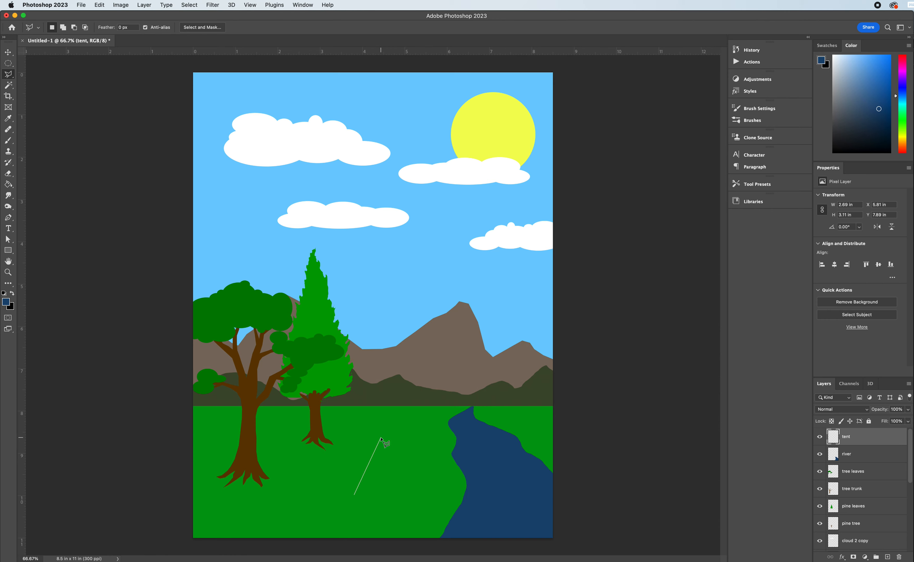
click(382, 438)
click(410, 485)
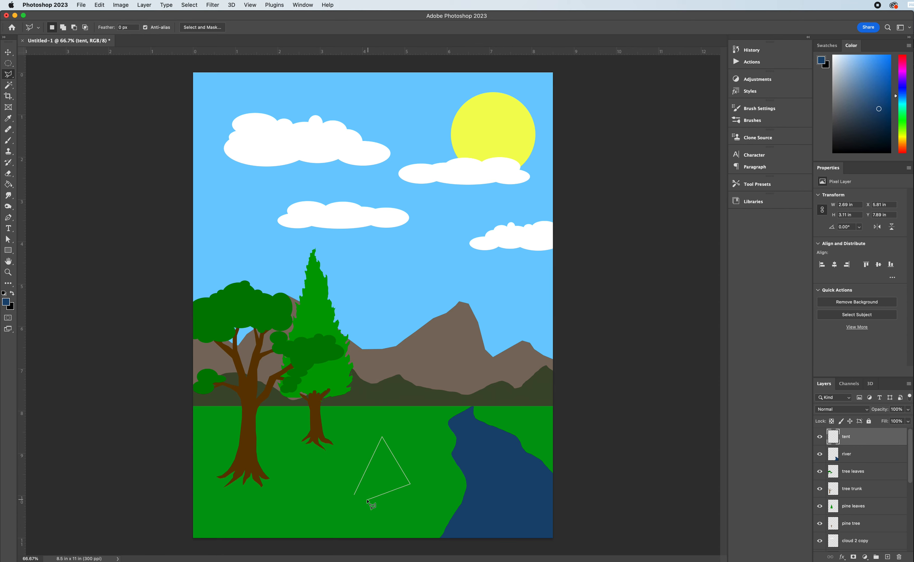
click(354, 495)
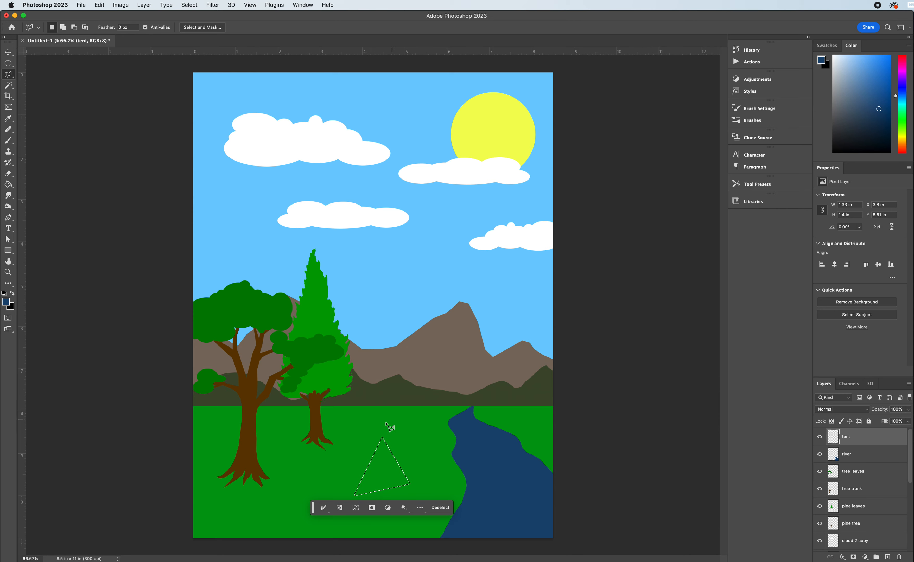
Fill the triangular selection on the tent layer with a muted khaki brown.
click(903, 133)
mouse_move(879, 108)
mouse_down()
mouse_move(858, 95)
mouse_move(853, 103)
mouse_up()
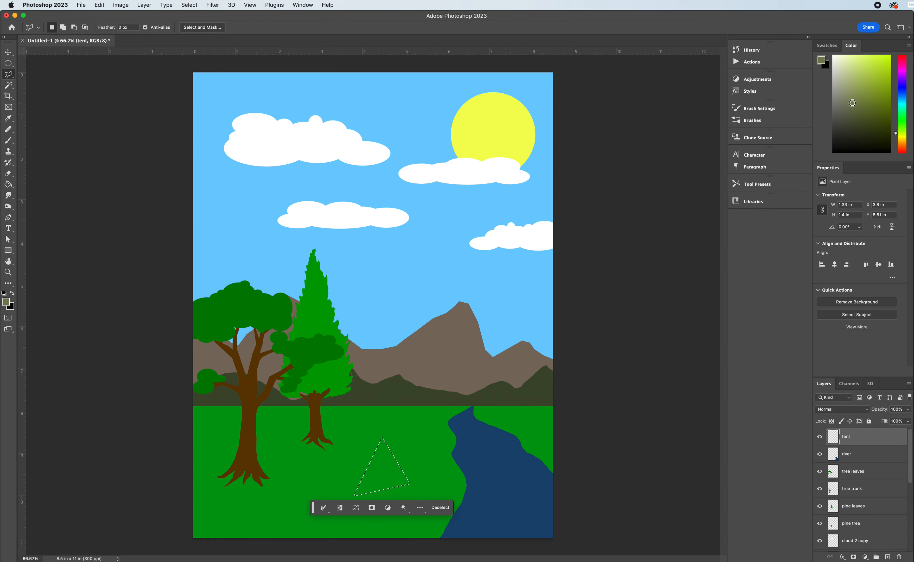
click(900, 137)
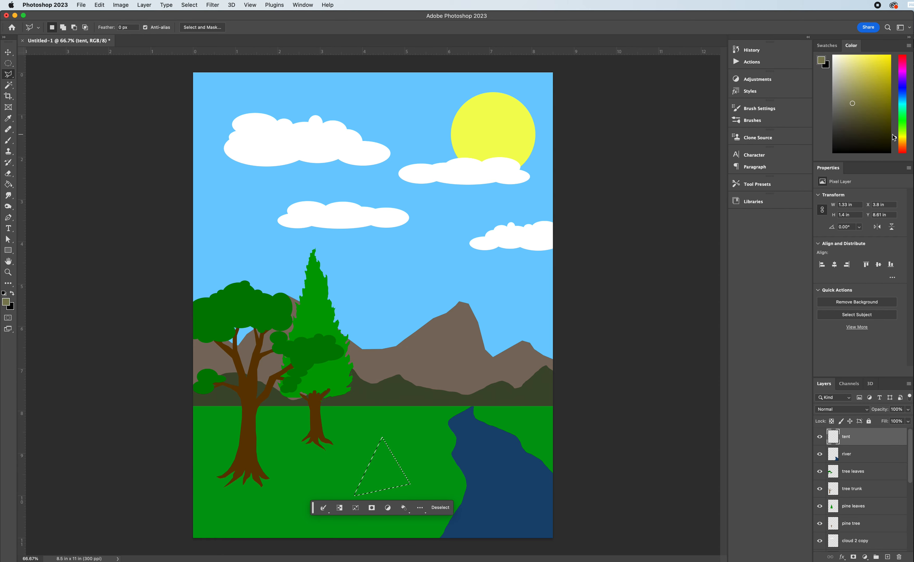
click(900, 140)
click(8, 184)
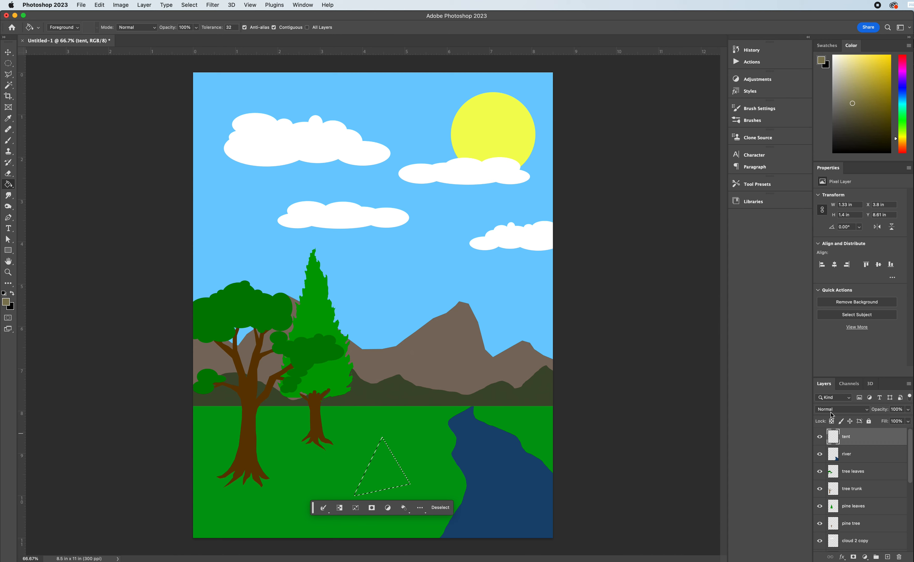
click(379, 471)
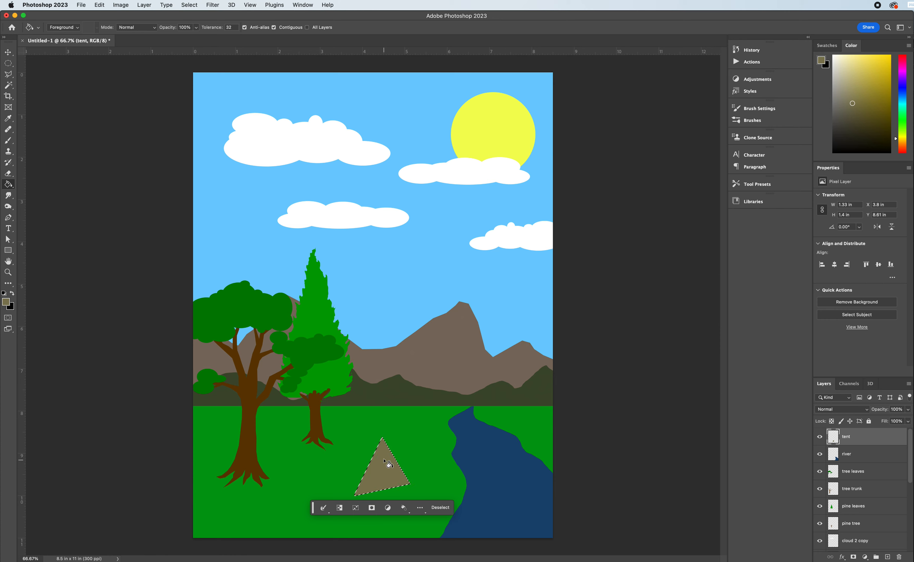
Deselect the tent and outline a narrow triangular door from its peak to its base with the Polygonal Lasso, about 0.49 x 1.28 in.
click(14, 75)
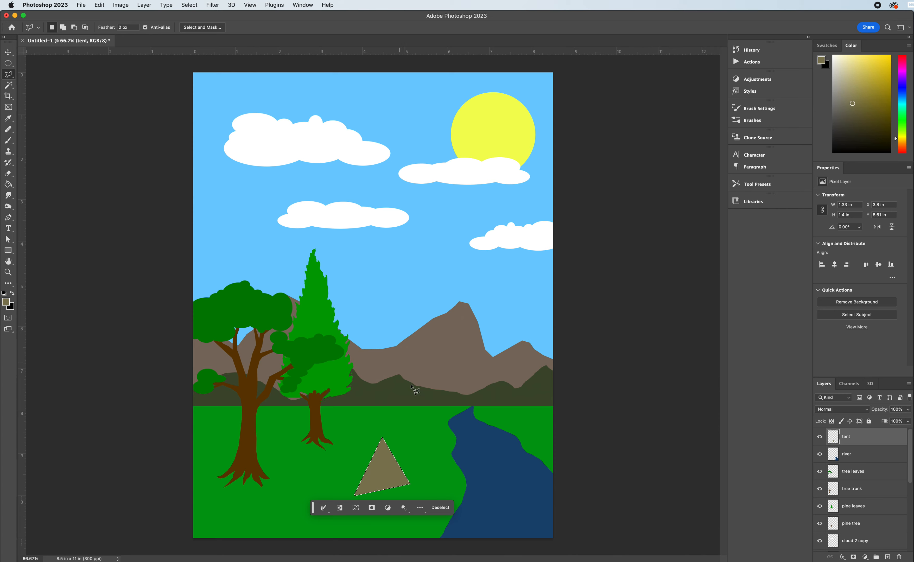
key(super+d)
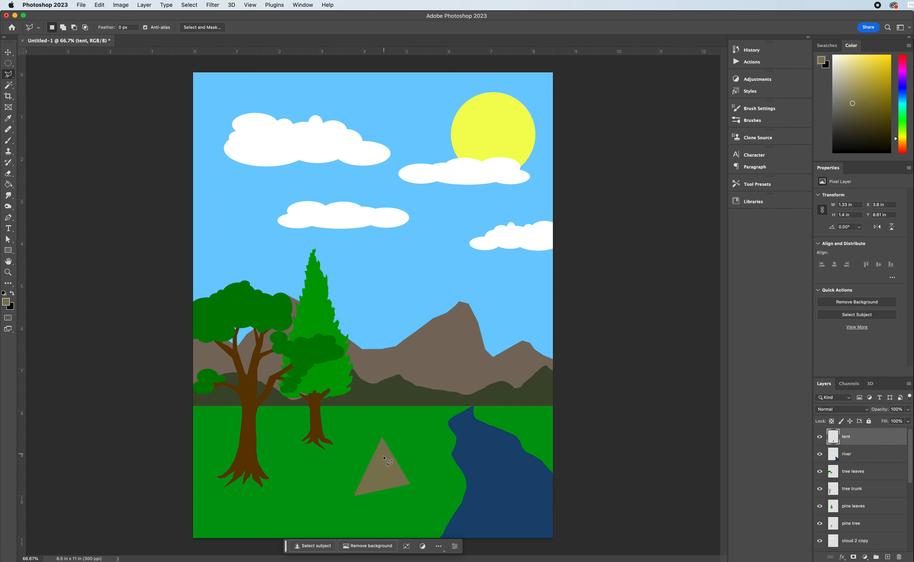
click(383, 438)
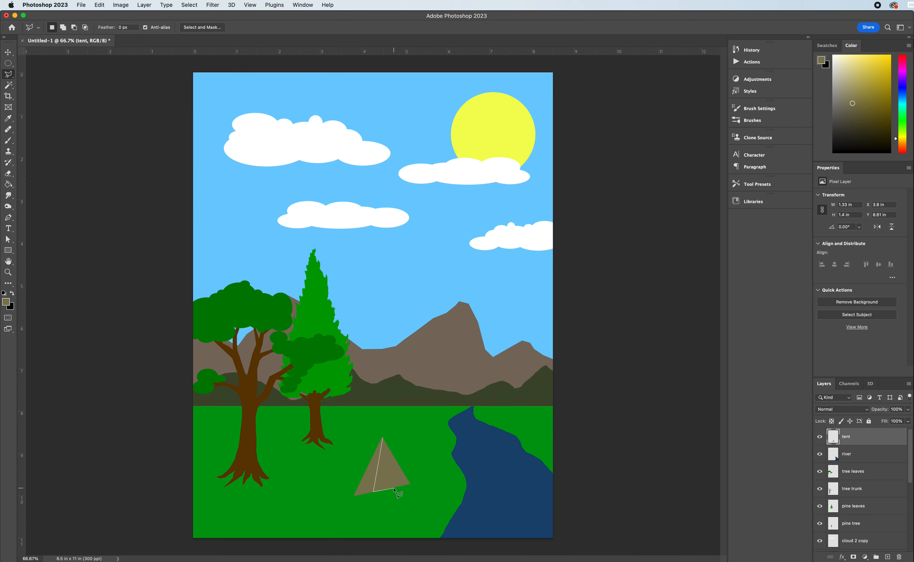
click(383, 438)
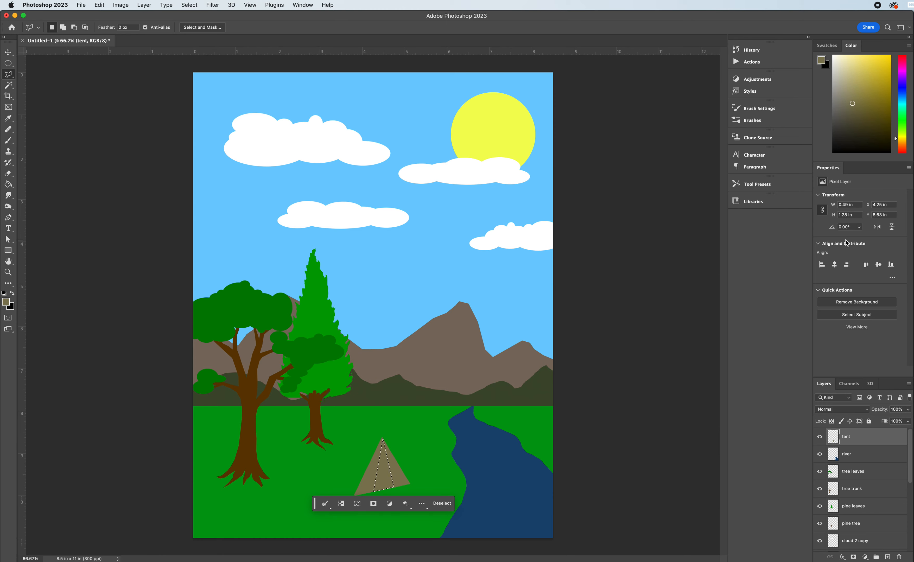
Fill the tent door selection with black on a new layer named tent opening, and deselect it.
click(13, 294)
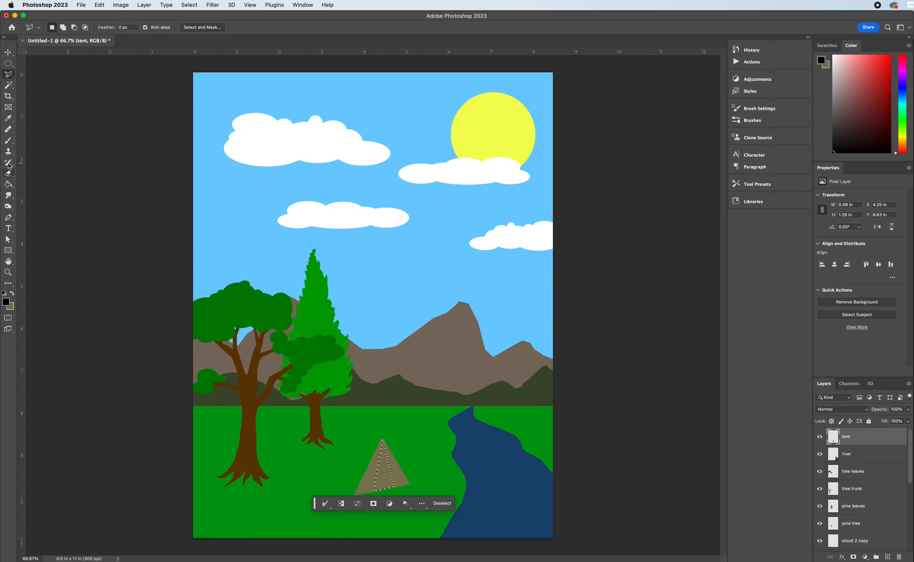
click(8, 185)
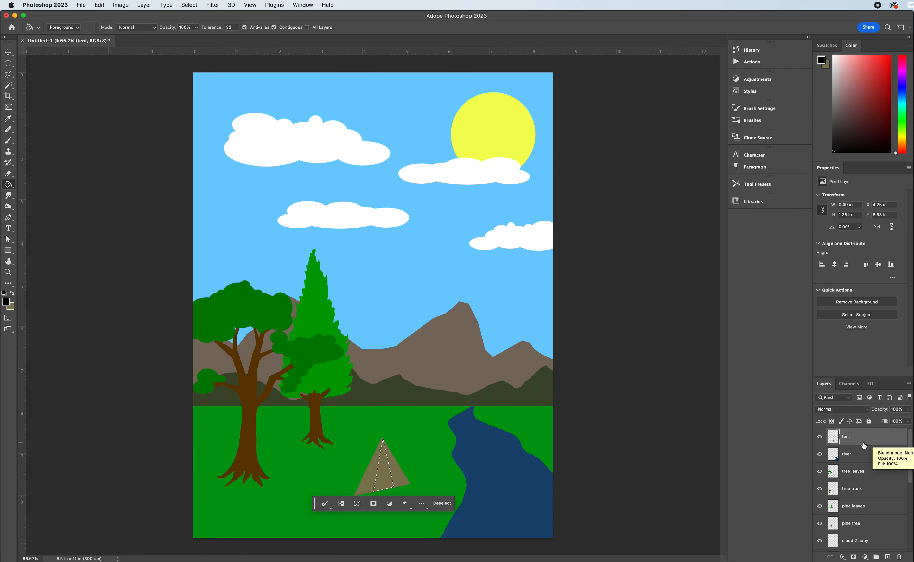
click(888, 557)
double_click(851, 440)
text(tent opening)
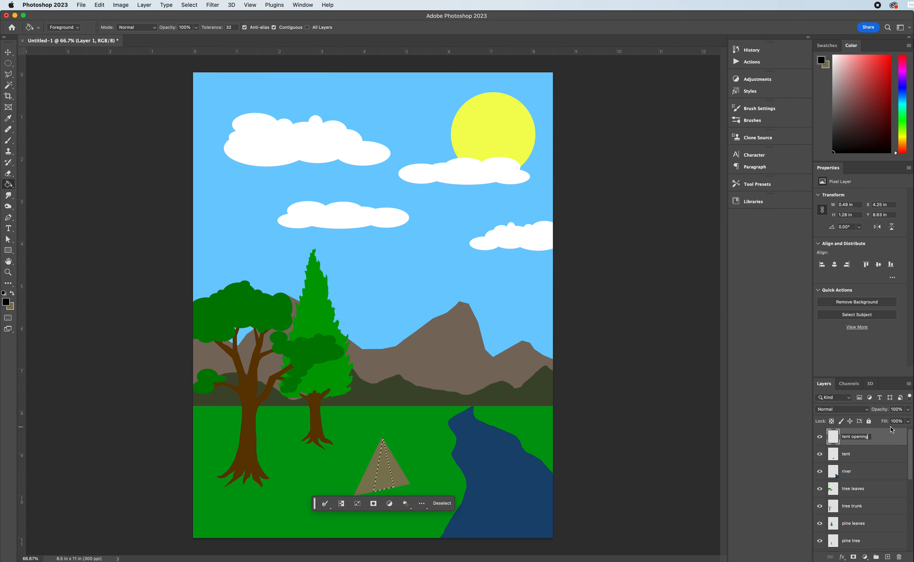
click(881, 437)
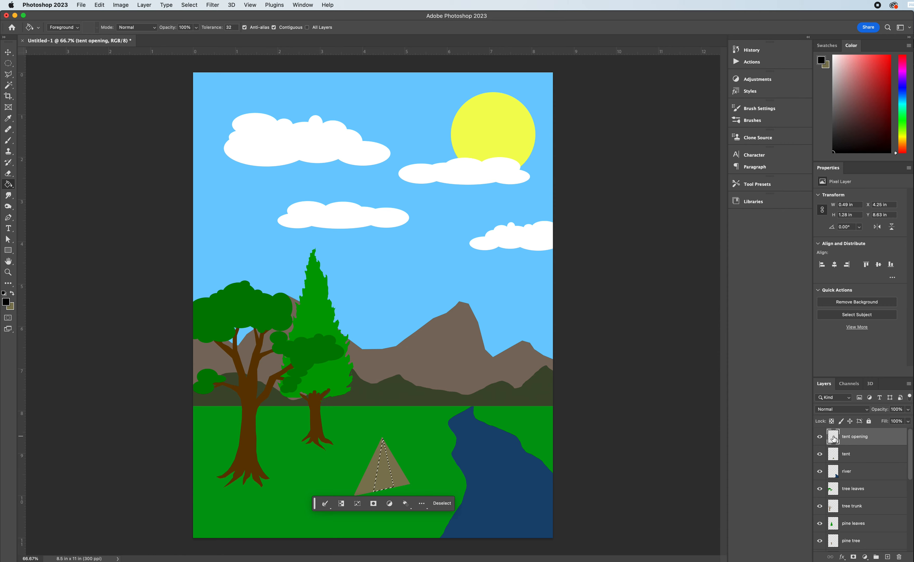
click(390, 481)
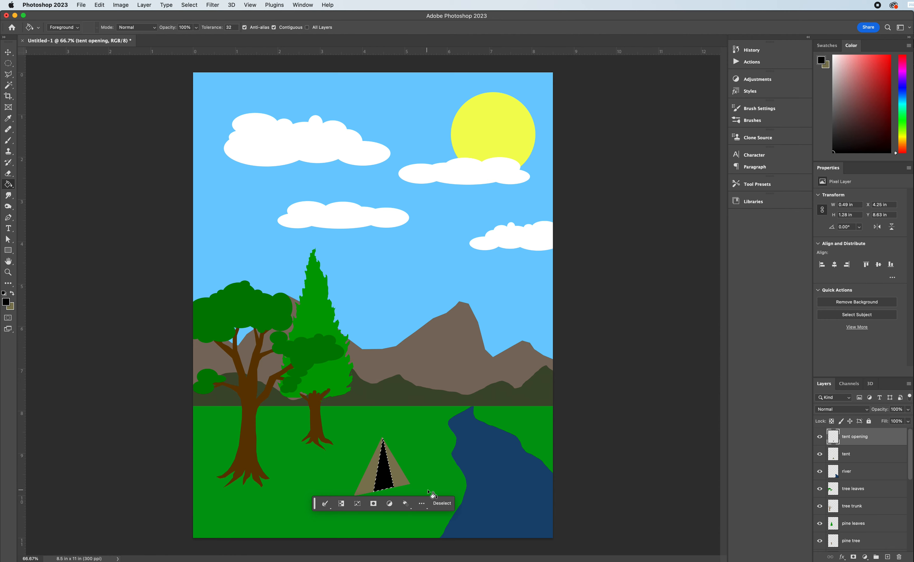
click(442, 504)
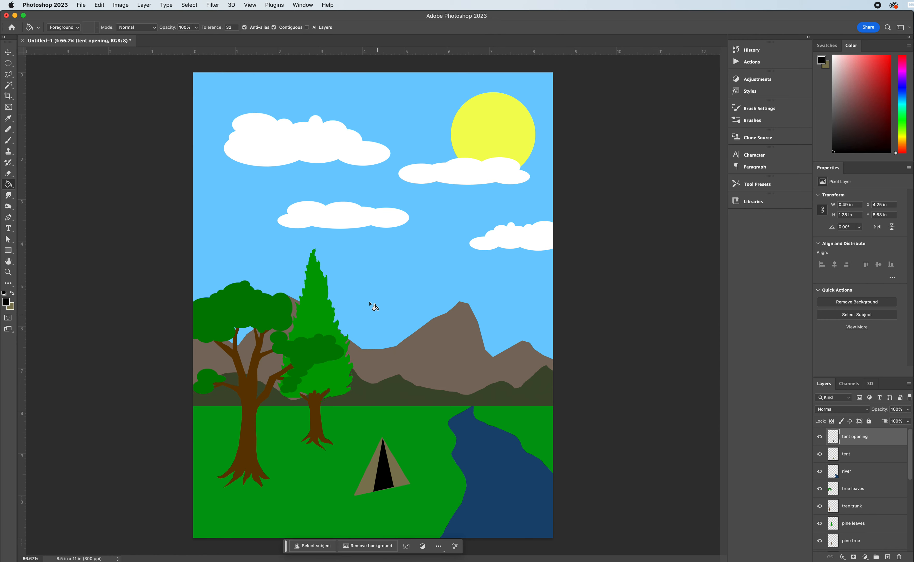
Outline the tent's four-sided side wall from the front peak with the Polygonal Lasso, about 1.85 x 1.52 in at X 2.66, Y 8.48 in.
click(8, 66)
click(9, 75)
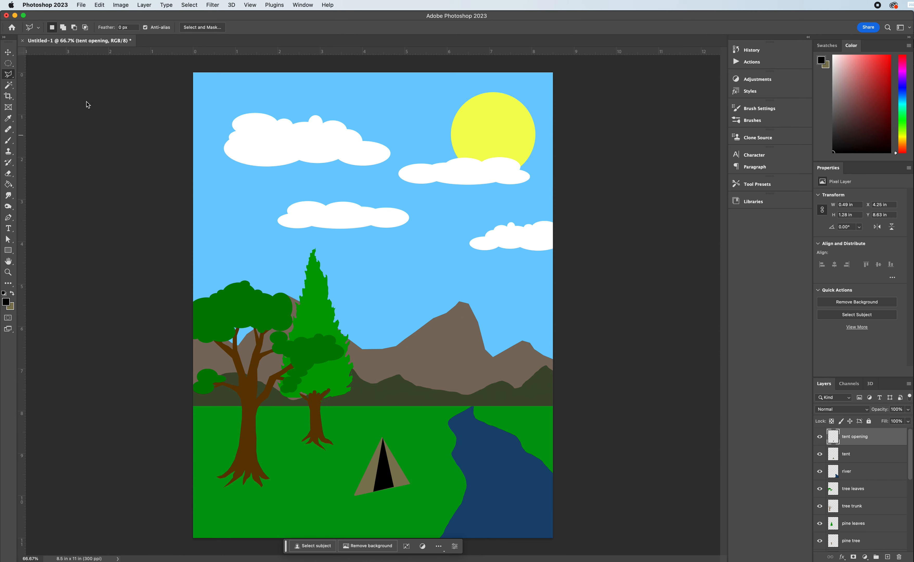
click(383, 439)
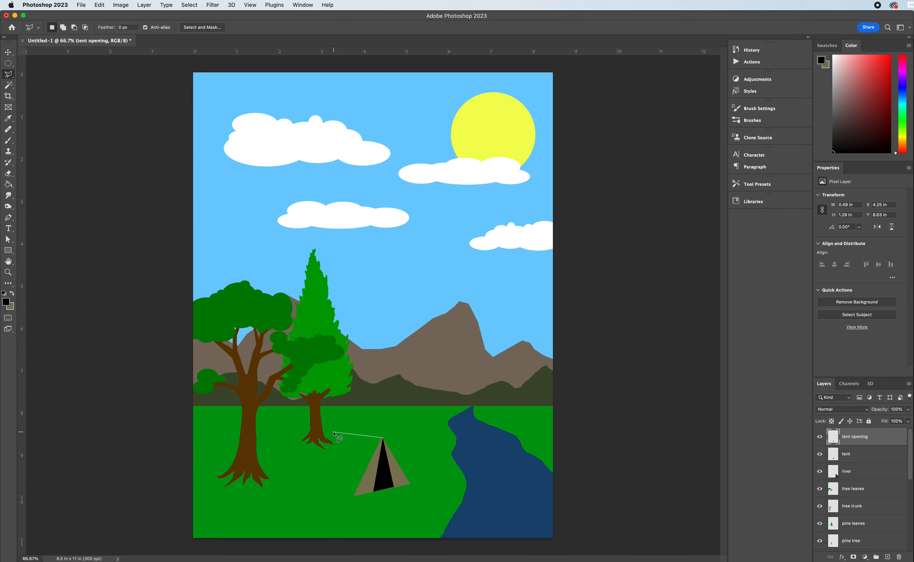
click(331, 432)
click(306, 464)
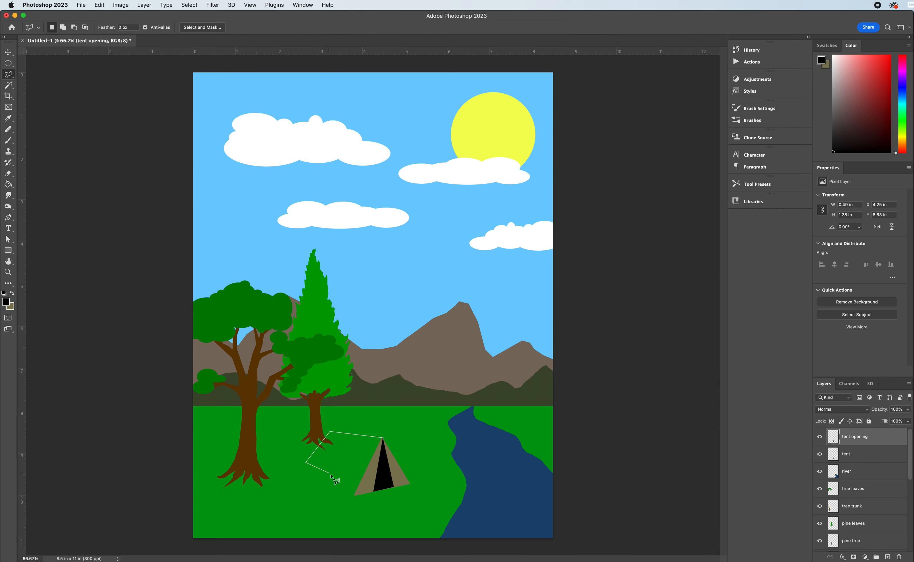
click(354, 497)
click(383, 438)
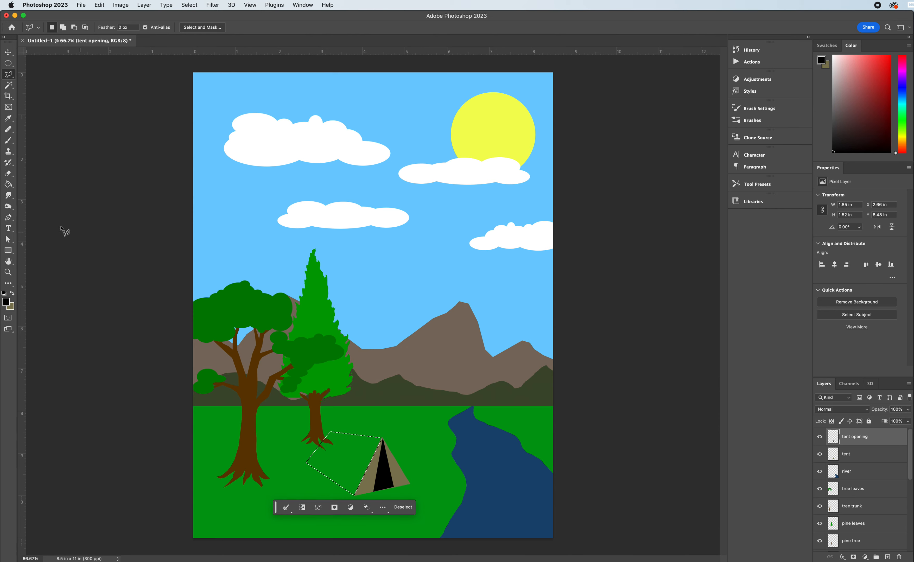
Sample the khaki from the tent front and set a slightly darker shade of it as the foreground colour.
click(8, 118)
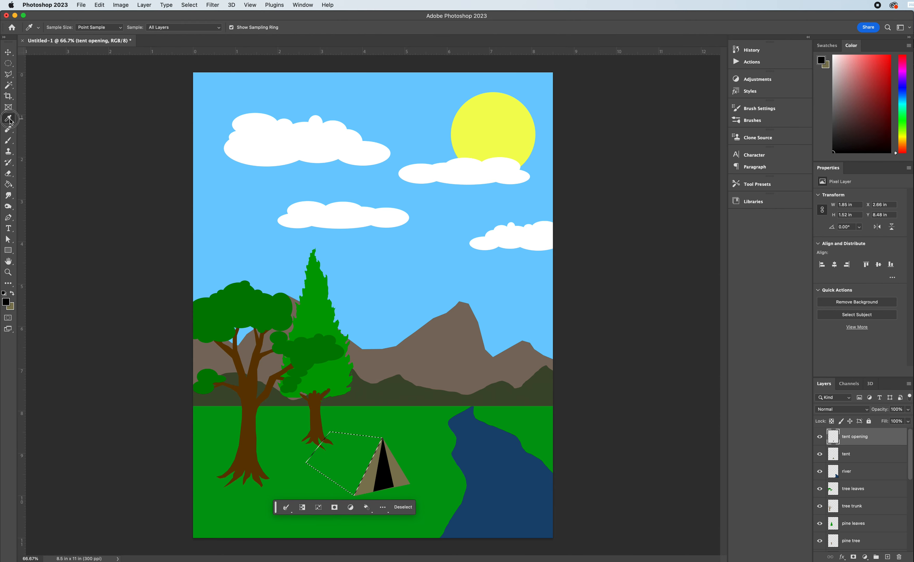
click(377, 474)
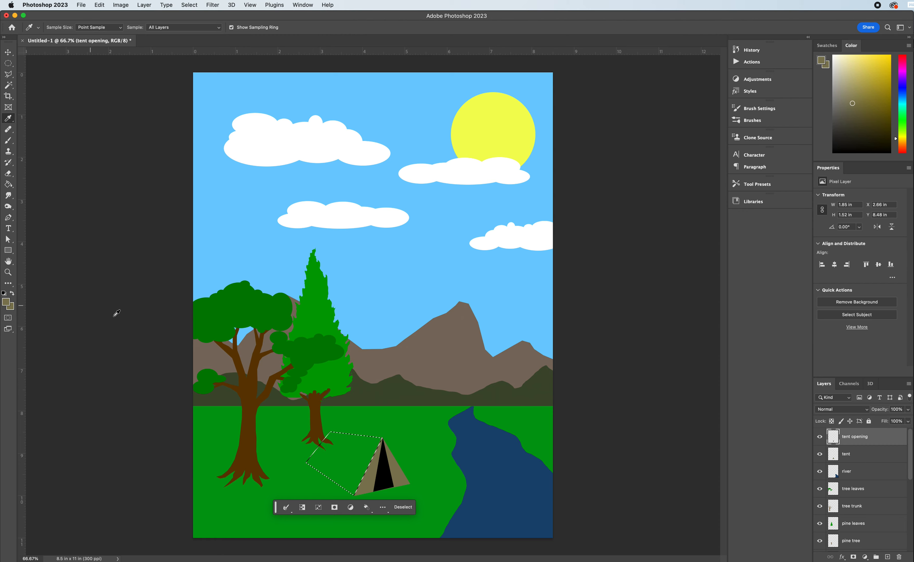
click(7, 302)
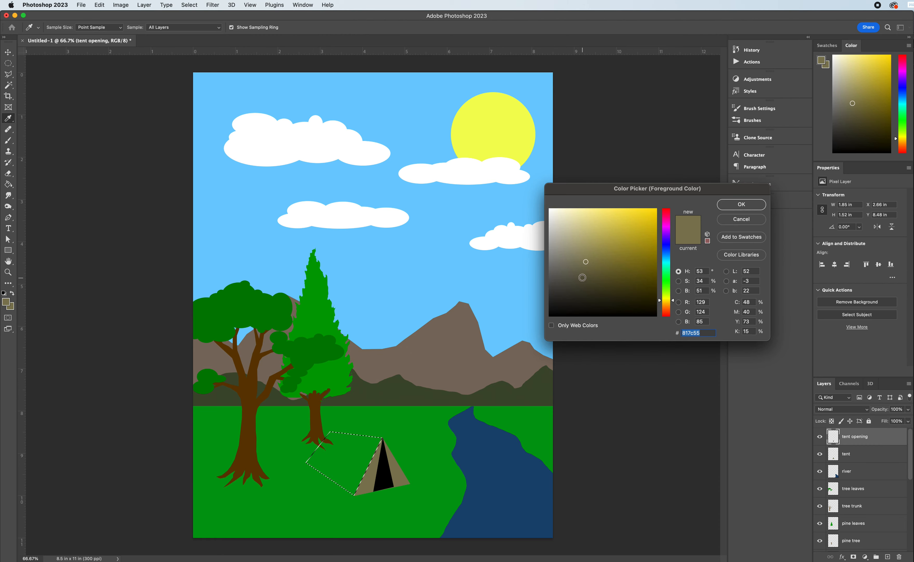
click(584, 271)
click(742, 204)
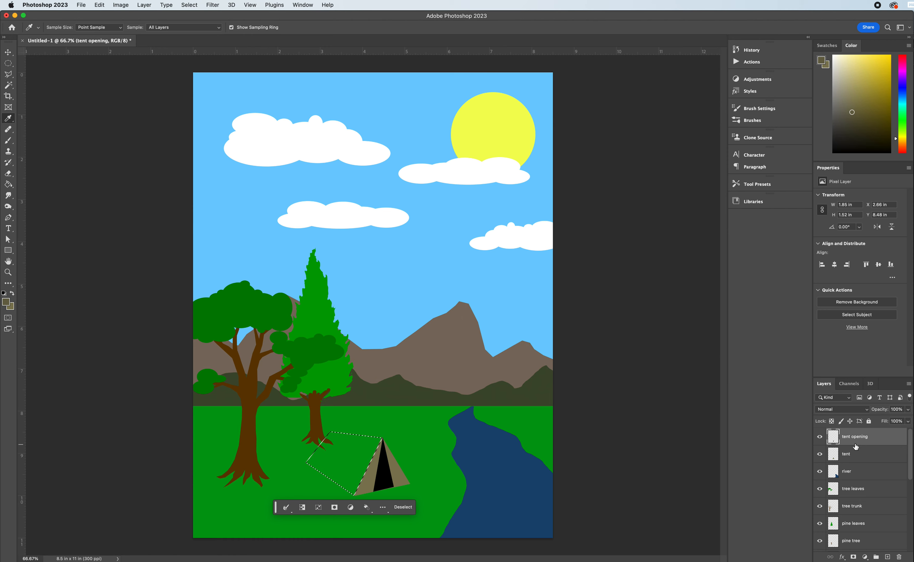
Add a new layer above tent opening and name it tent side.
click(888, 558)
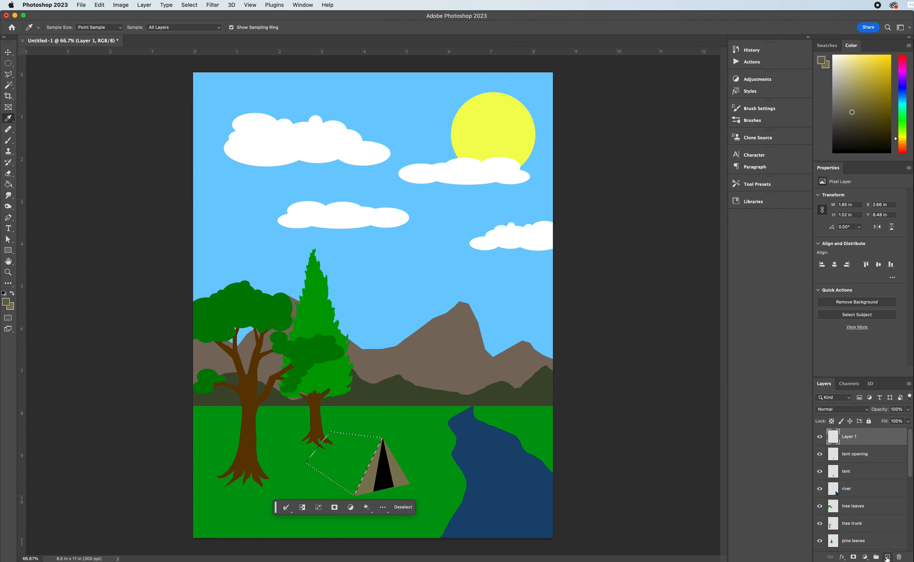
double_click(851, 437)
text(tent side)
key(Return)
Fill the side wall selection with the darker khaki on the tent side layer, and deselect it.
click(9, 184)
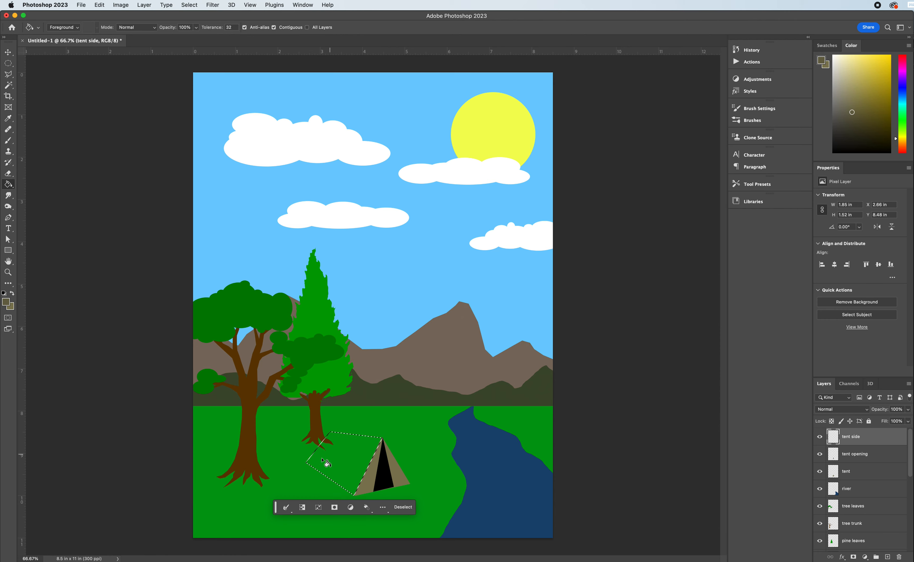
click(336, 464)
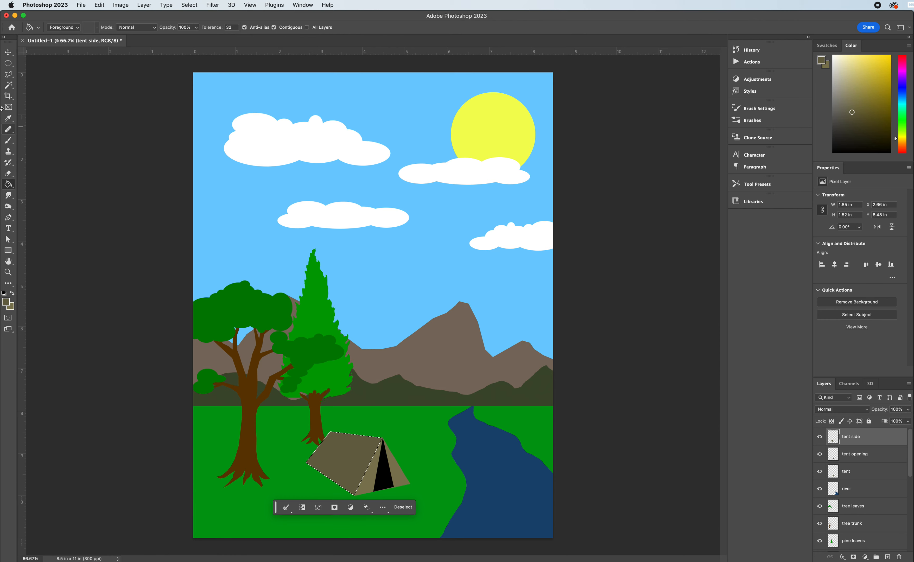
click(8, 63)
key(super+d)
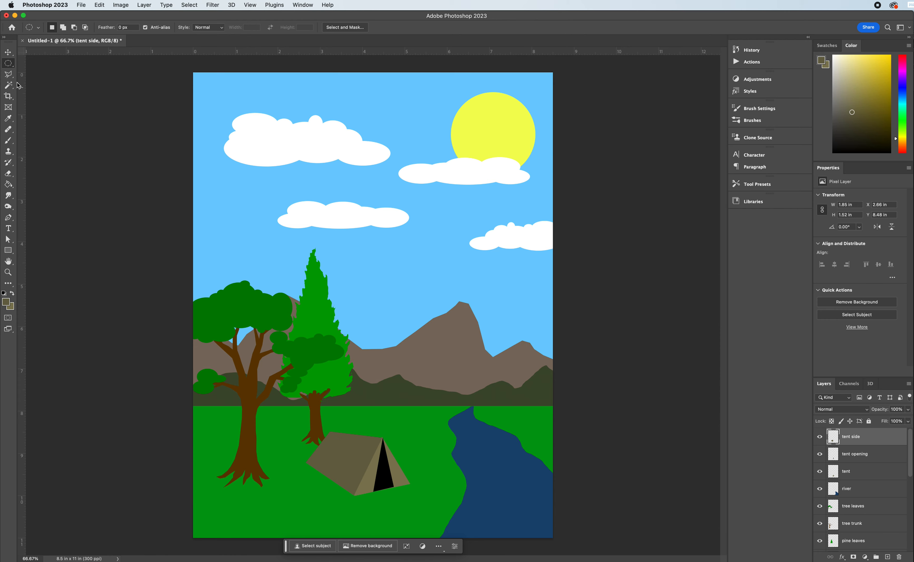
Add a new layer above tent side and name it tent ropes.
click(9, 75)
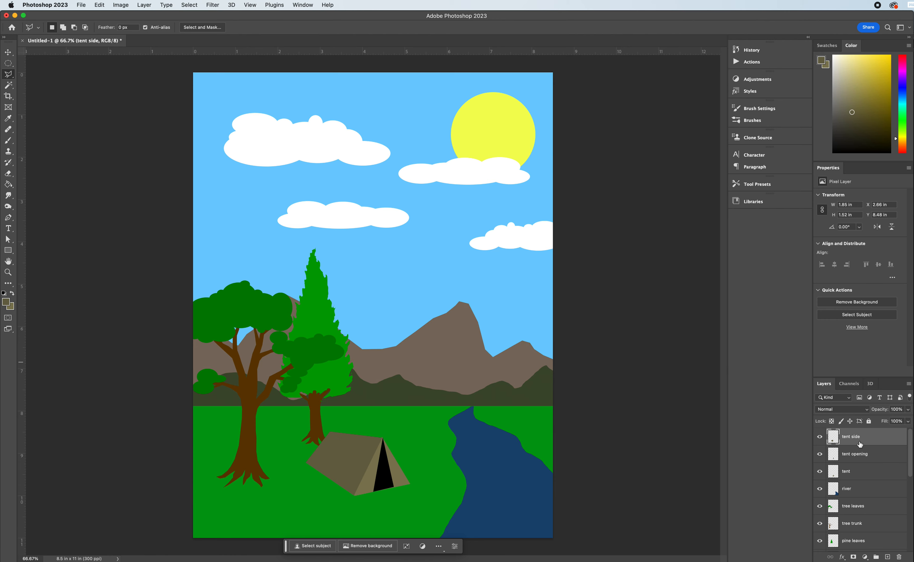
click(888, 558)
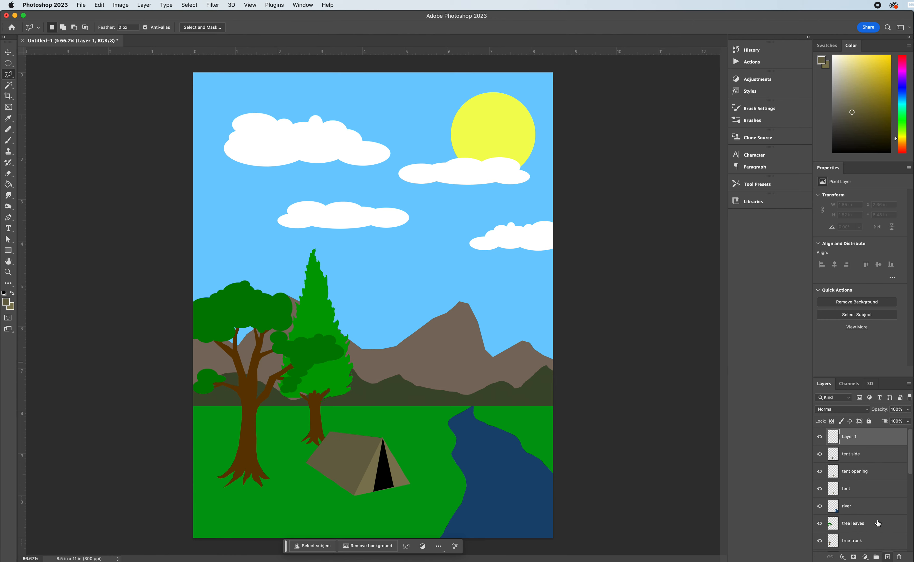
double_click(851, 436)
text(tent ropes)
key(Return)
Switch to the Brush tool with the default black foreground and reduce the brush to a thin line width.
click(9, 141)
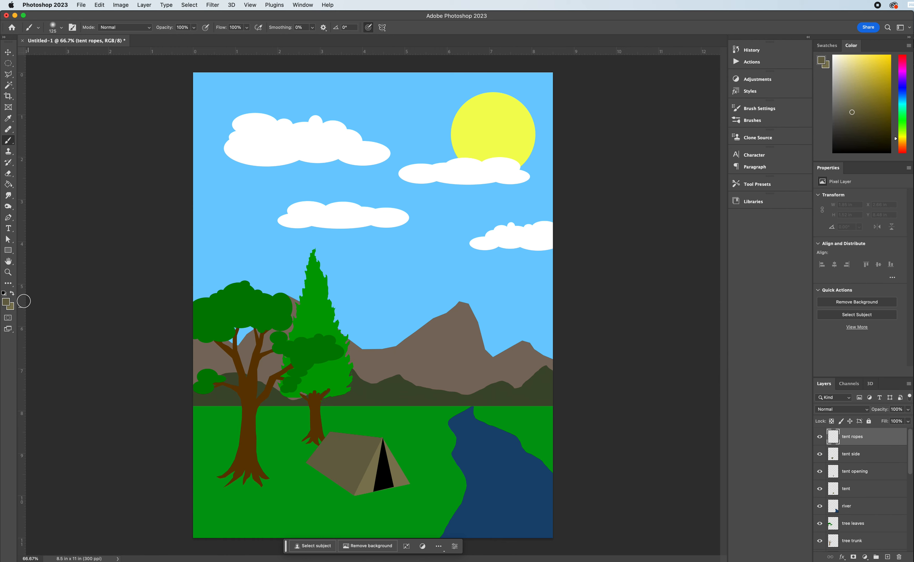
click(4, 294)
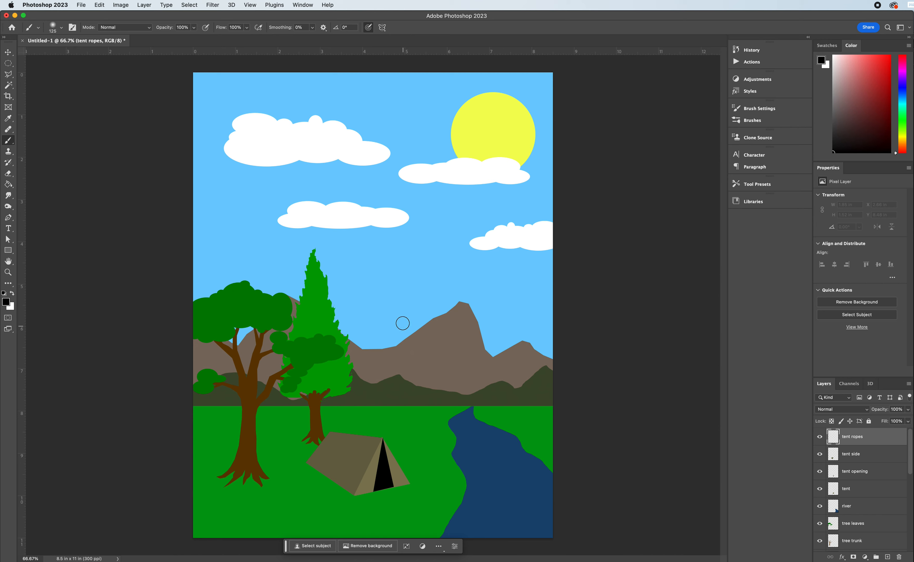
key(bracketleft)
key(bracketleft)
key(bracketleft)
key(bracketleft)
key(bracketleft)
key(bracketleft)
click(382, 439)
shift+click(320, 511)
key(super+z)
key(super+z)
click(383, 438)
shift+click(316, 511)
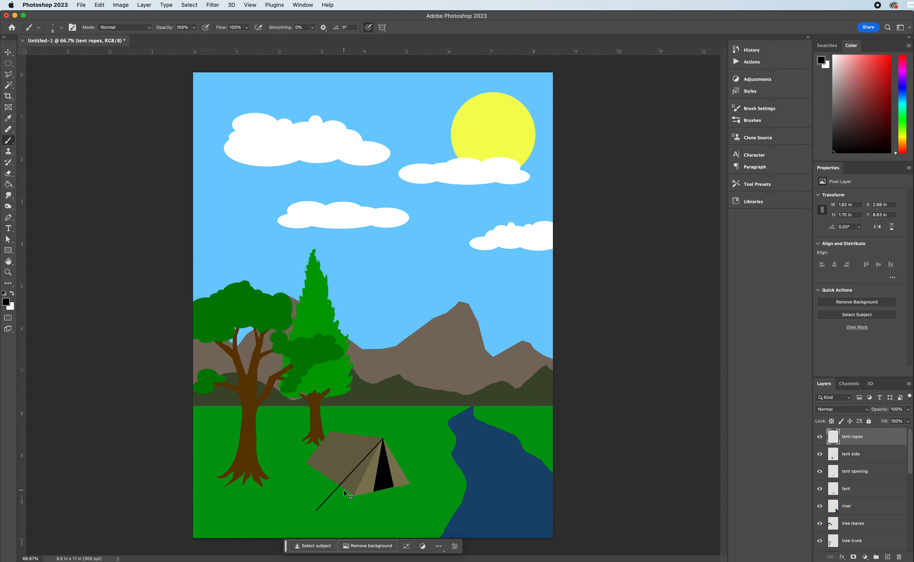
key(super+z)
Draw thin straight black ropes from the tent's front peak to the ground on both sides, and one from its rear peak to the ground.
shift+click(325, 506)
shift+click(431, 480)
shift+click(285, 470)
Add a new layer above tent ropes and name it firewood.
click(888, 557)
double_click(850, 437)
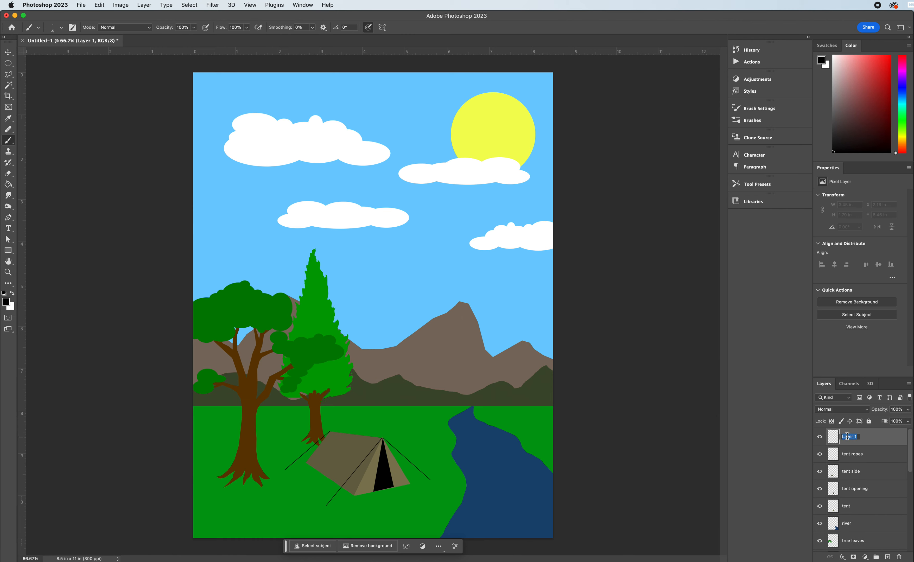
text(firewood)
key(Return)
Select a narrow horizontal plank on the grass below the tent with the Rectangular Marquee, about 0.9 x 0.18 in at X 4.42, Y 10.45 in.
click(8, 65)
right_click(7, 66)
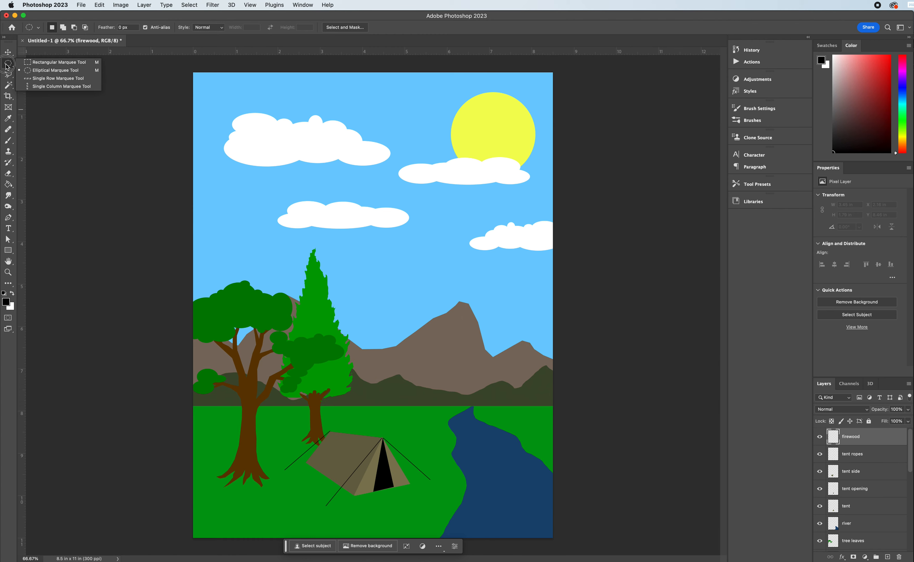
click(60, 64)
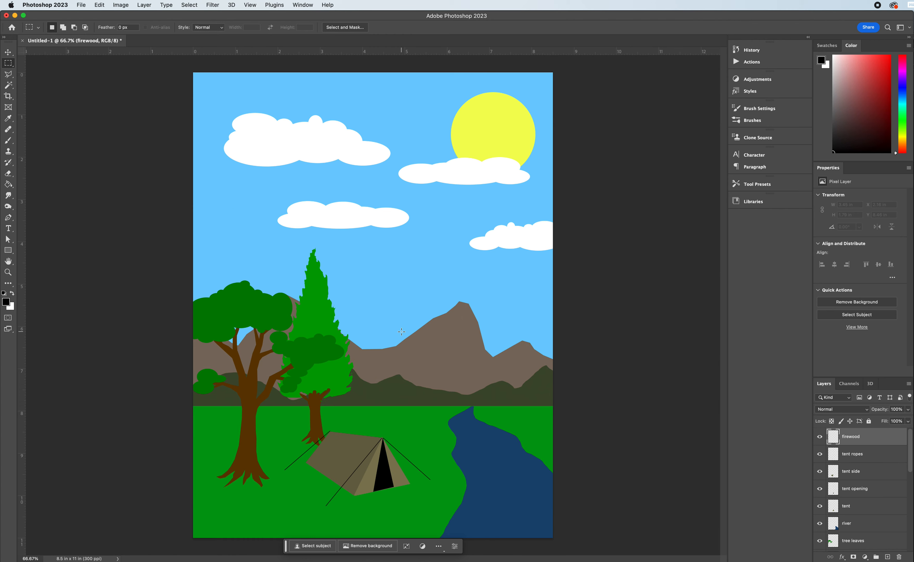
drag(380, 515, 418, 522)
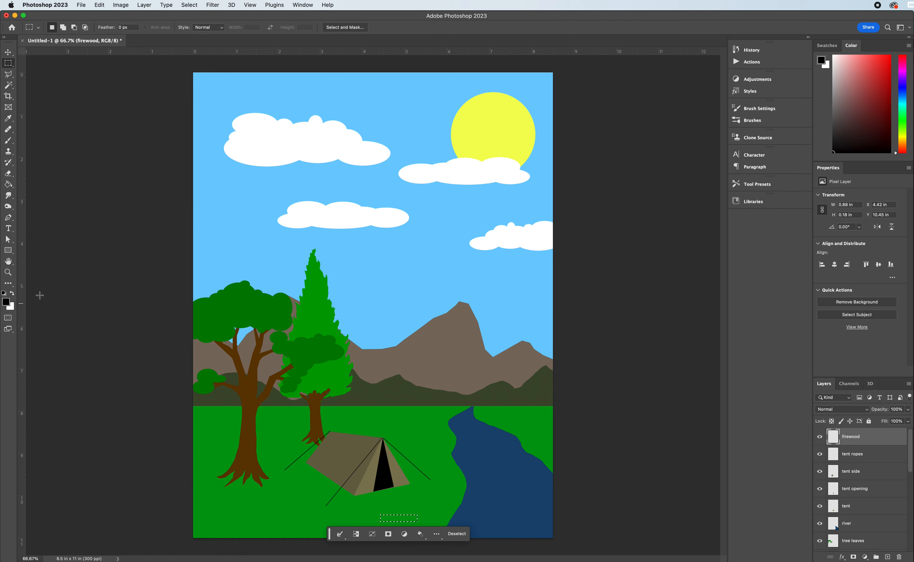
Fill the plank selection on the firewood layer with a light orange-tan colour, and deselect it.
click(902, 143)
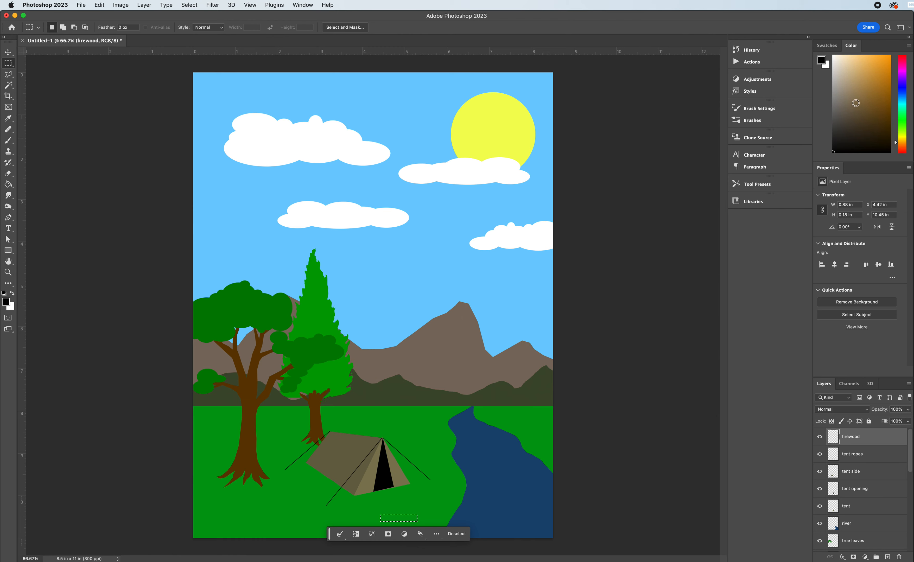
drag(855, 104, 866, 75)
click(9, 185)
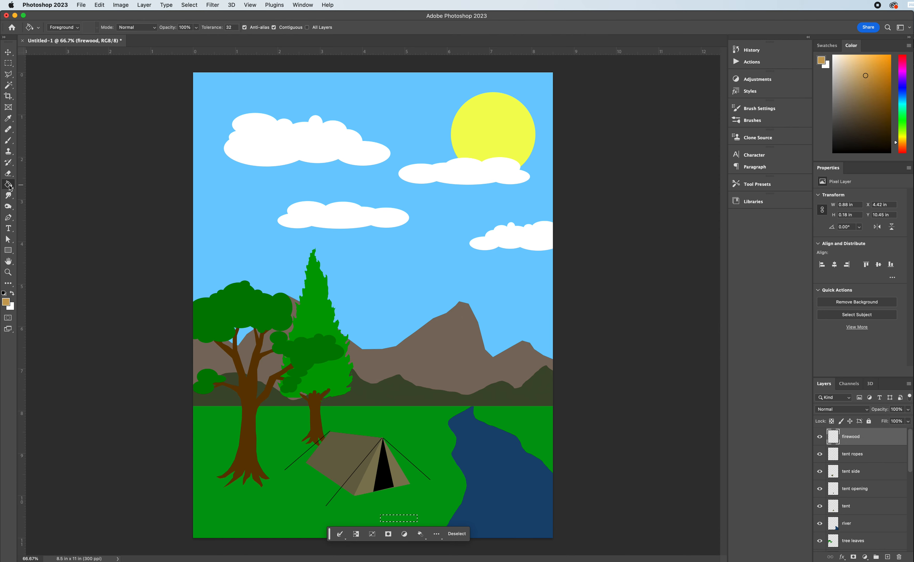
click(401, 520)
click(454, 538)
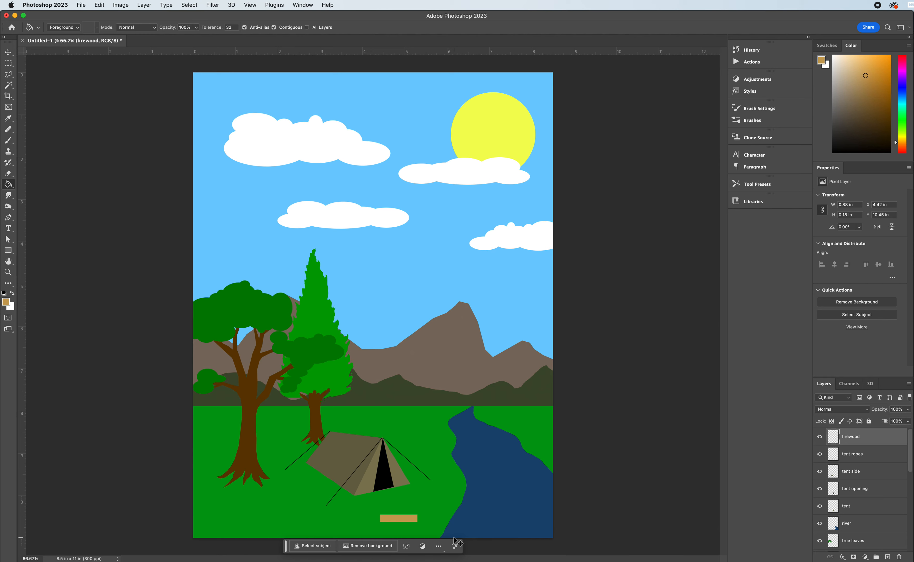
Rotate the firewood plank slightly clockwise with Free Transform and place it at about X 4.48, Y 10.34 in.
key(super+t)
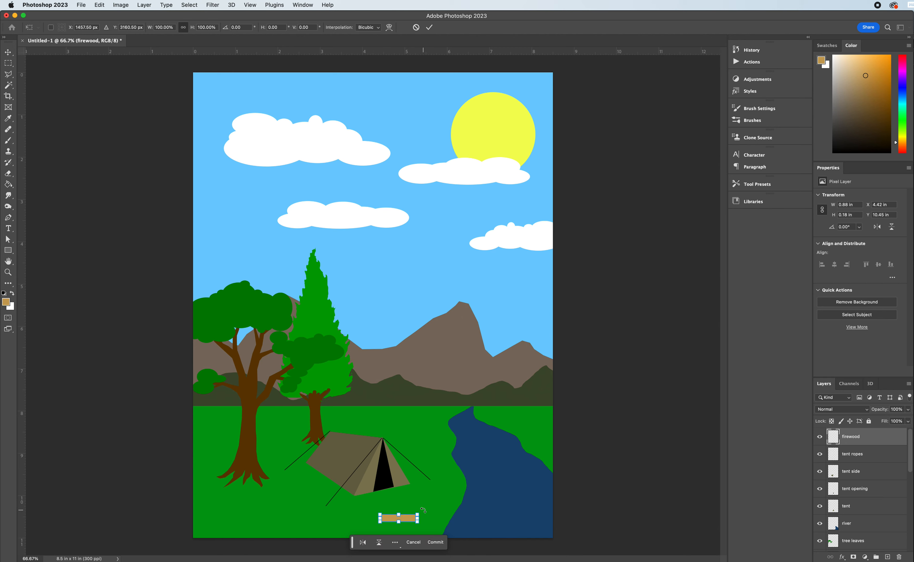
drag(427, 509, 410, 518)
key(Return)
key(g)
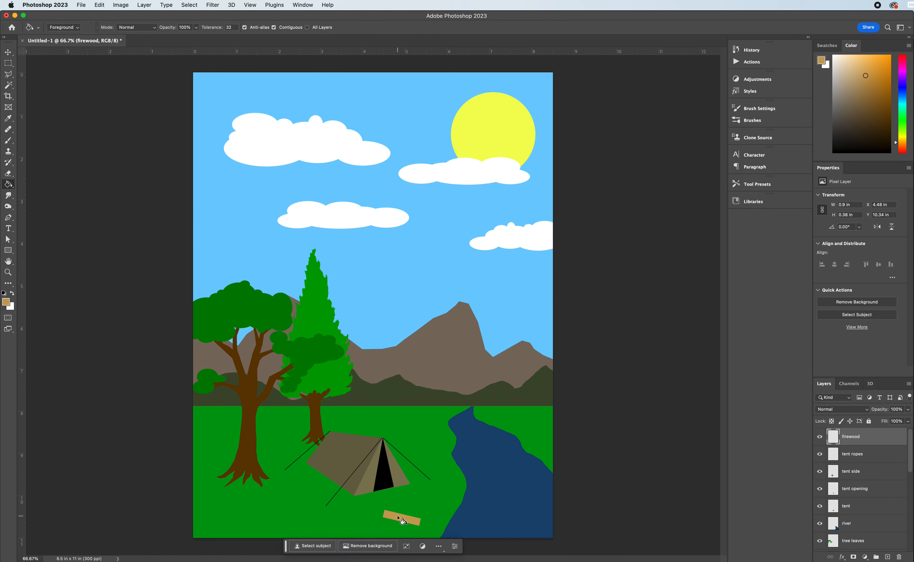
Duplicate the firewood plank onto its own layer and place the copy just above it, at about X 4.68, Y 10.09 in.
click(8, 54)
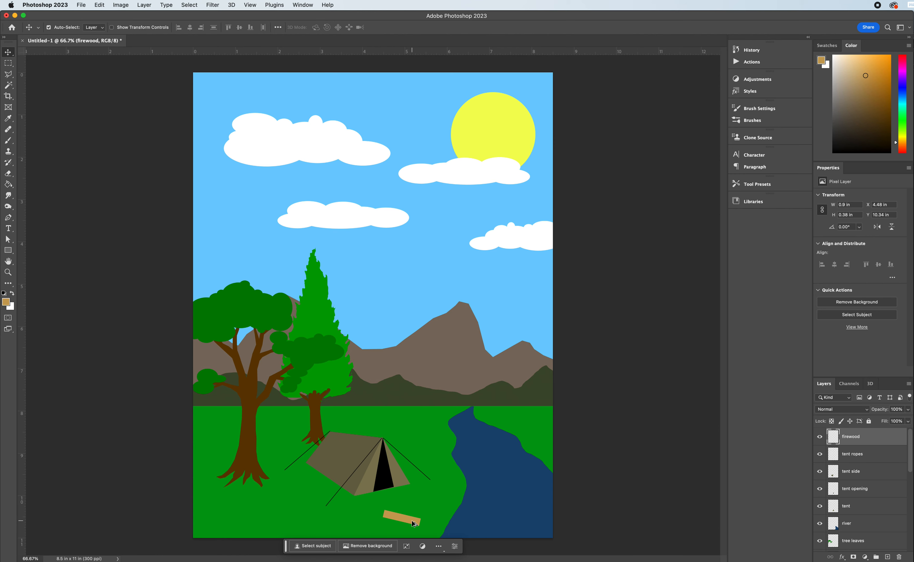
drag(412, 521, 422, 510)
key(super)
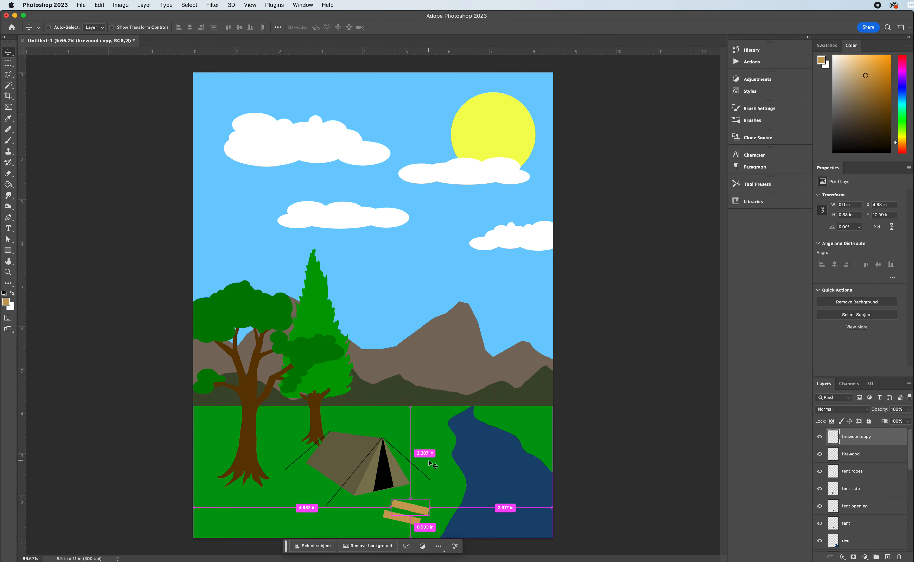
key(super)
Rotate the plank copy by about -48.6° and move it across the first plank to form an X, at about X 4.51, Y 10.17 in.
key(super+t)
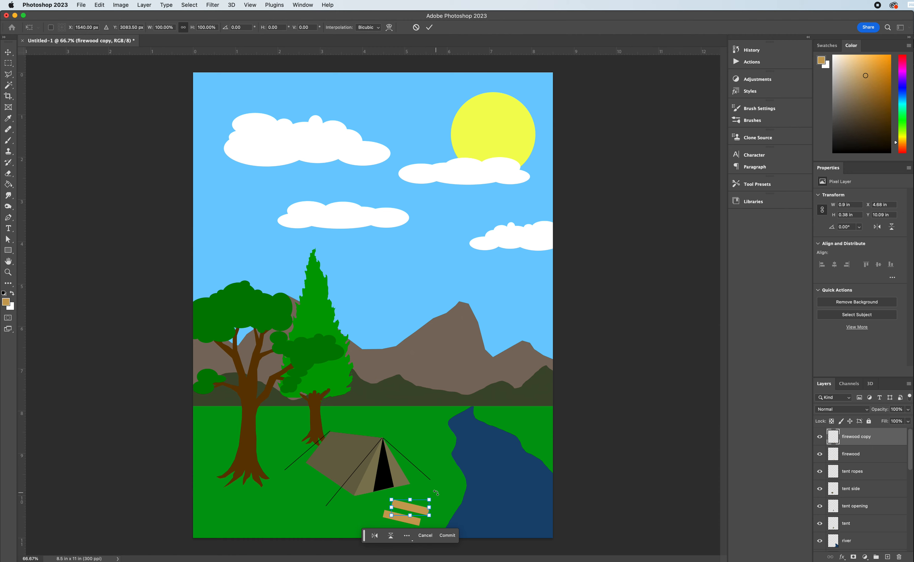
drag(436, 493, 405, 514)
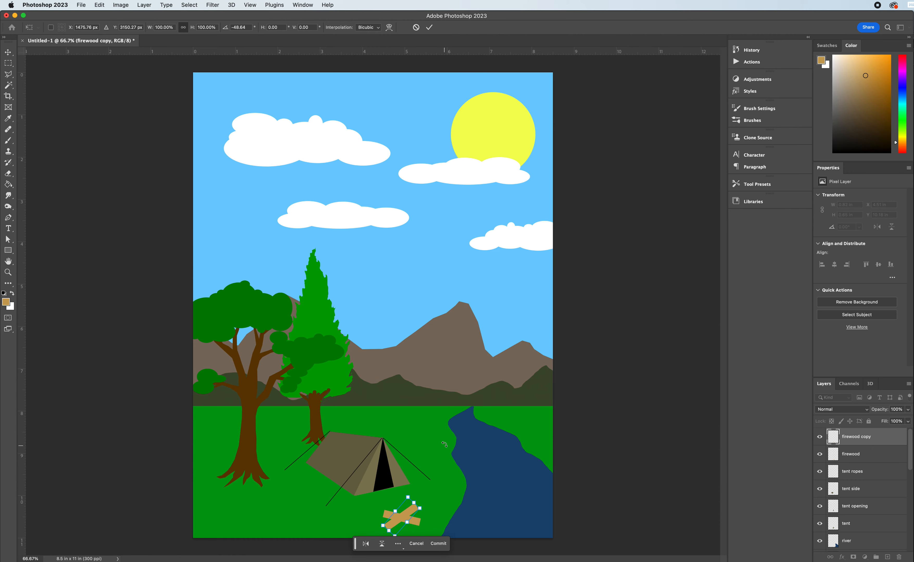
key(Return)
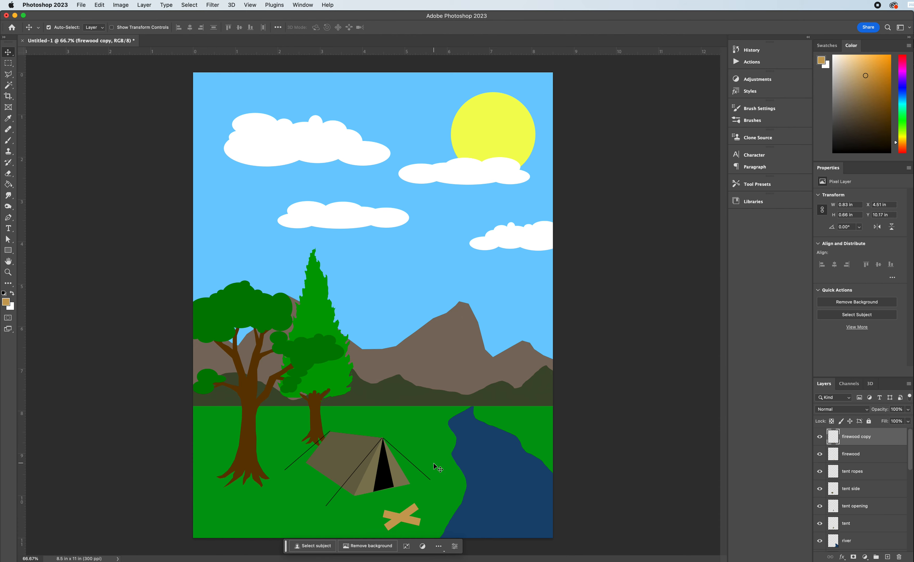
Darken the upper firewood plank on the firewood copy layer to a medium brown by lowering its brightness with Brightness/Contrast.
click(117, 4)
mouse_move(158, 29)
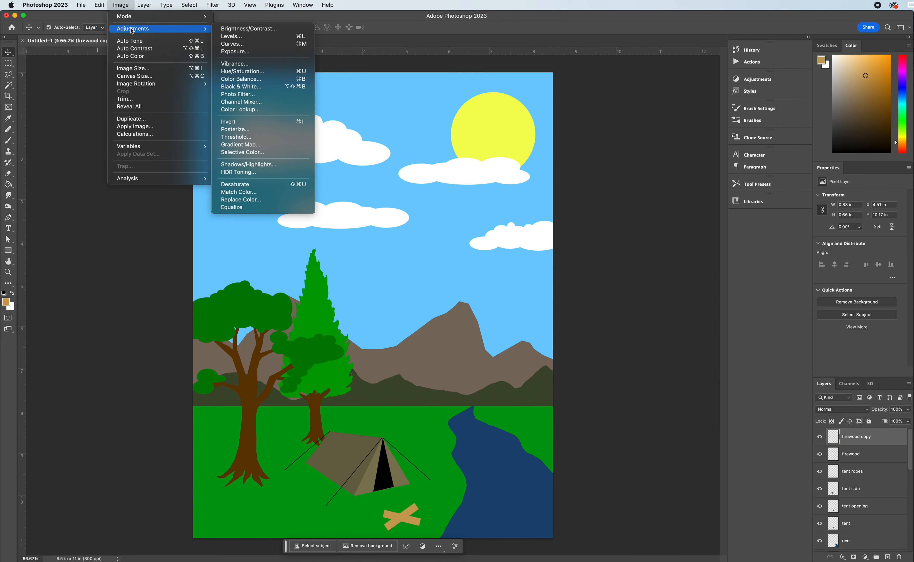
click(234, 30)
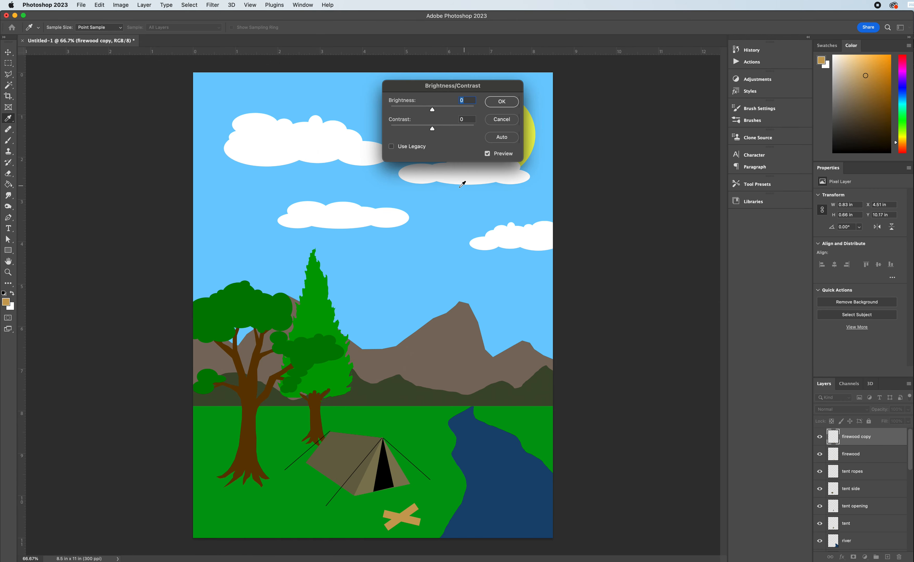
mouse_move(433, 111)
mouse_down()
mouse_move(455, 115)
mouse_move(421, 114)
mouse_up()
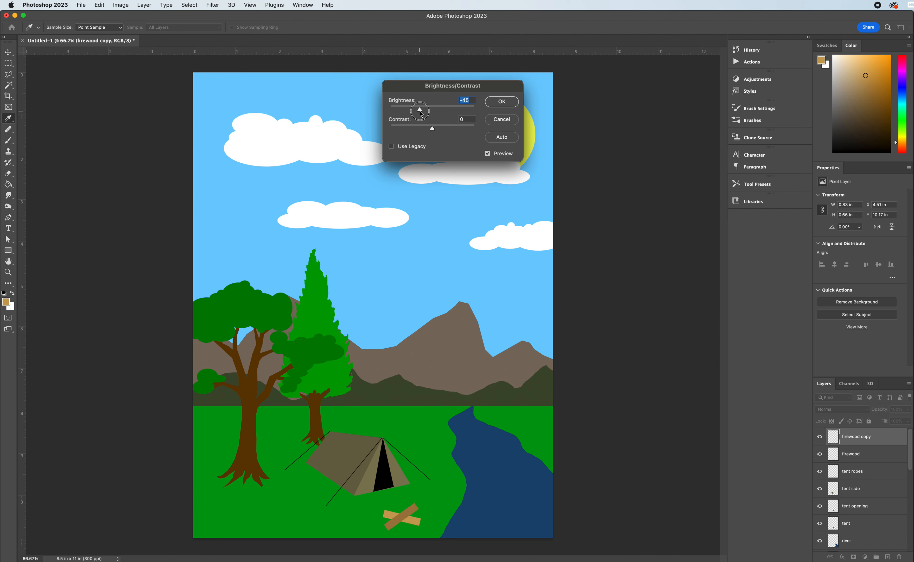
click(502, 102)
Select both firewood planks together and rotate them clockwise by about 9.6° with Free Transform.
click(389, 513)
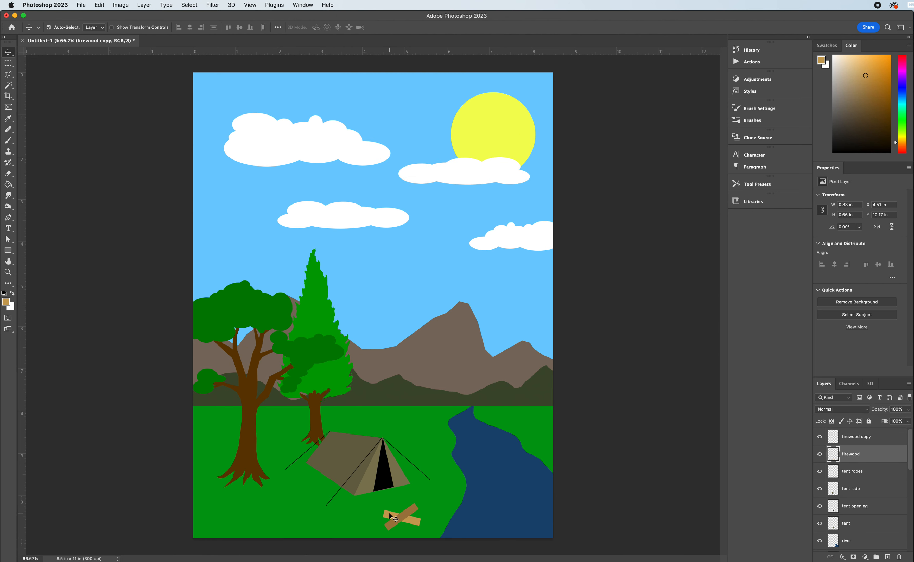
shift+click(413, 508)
key(super+t)
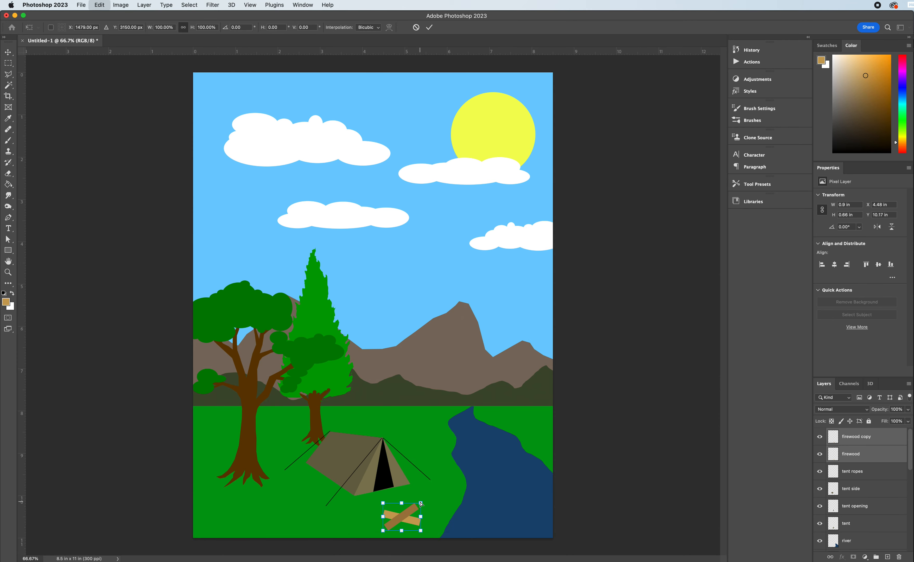
drag(427, 496, 433, 503)
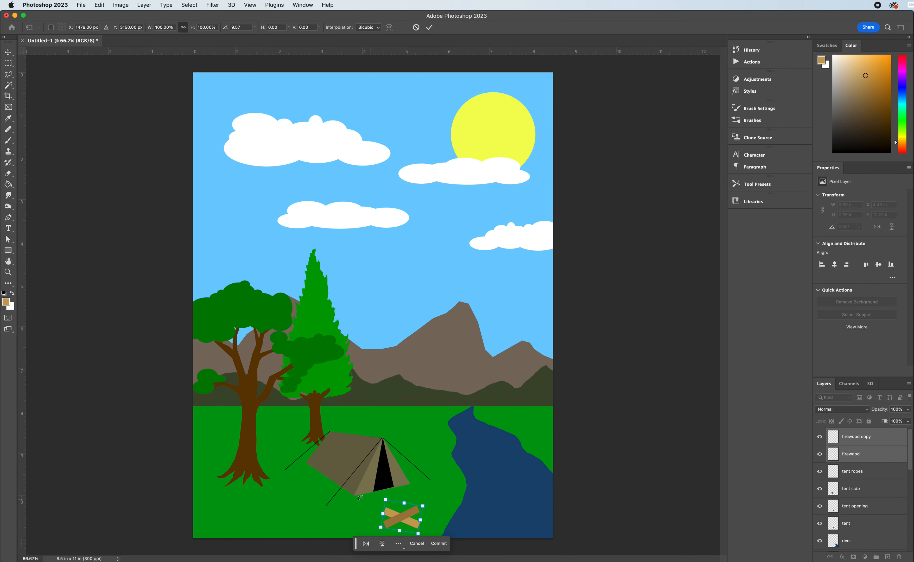
key(Return)
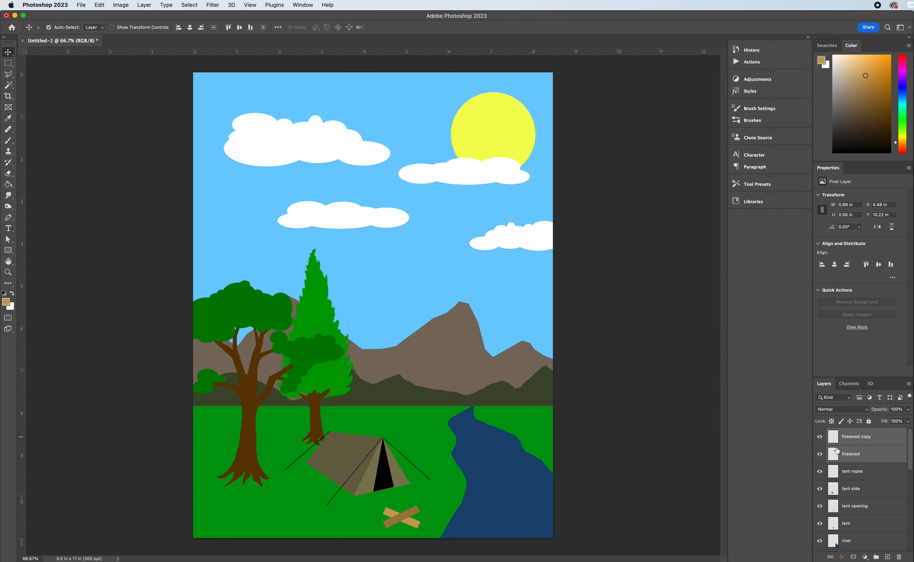
Add a new layer above the firewood copy layer and name it "fire".
click(859, 443)
click(888, 557)
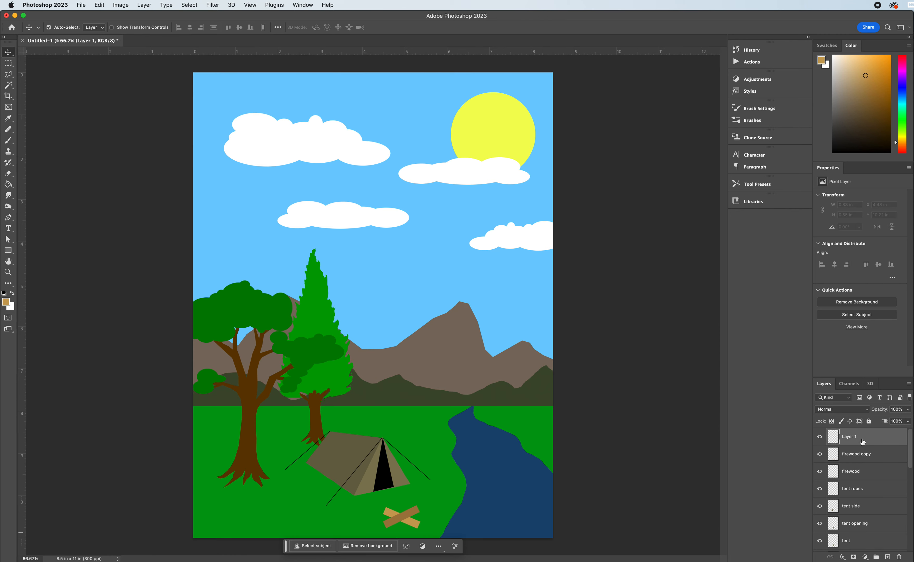
double_click(850, 437)
text(fire)
key(Return)
Outline a jagged flame shape above the crossed firewood with the freehand Lasso, about 0.68 in wide and 0.89 in high.
click(9, 75)
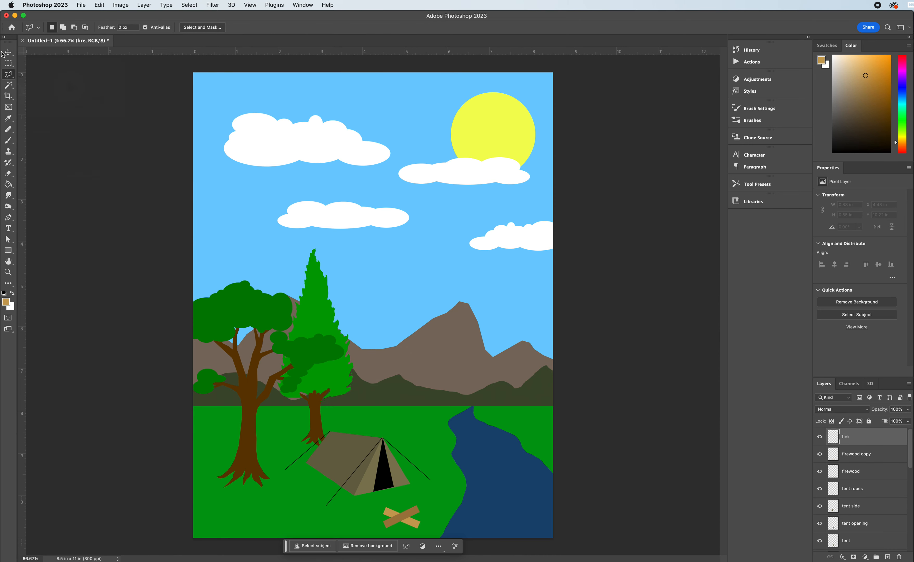
drag(9, 74, 50, 75)
mouse_move(395, 521)
mouse_down()
mouse_move(377, 519)
mouse_move(389, 489)
mouse_move(395, 497)
mouse_move(387, 485)
mouse_move(395, 478)
mouse_move(400, 494)
mouse_move(399, 477)
mouse_move(415, 513)
mouse_move(391, 520)
mouse_up()
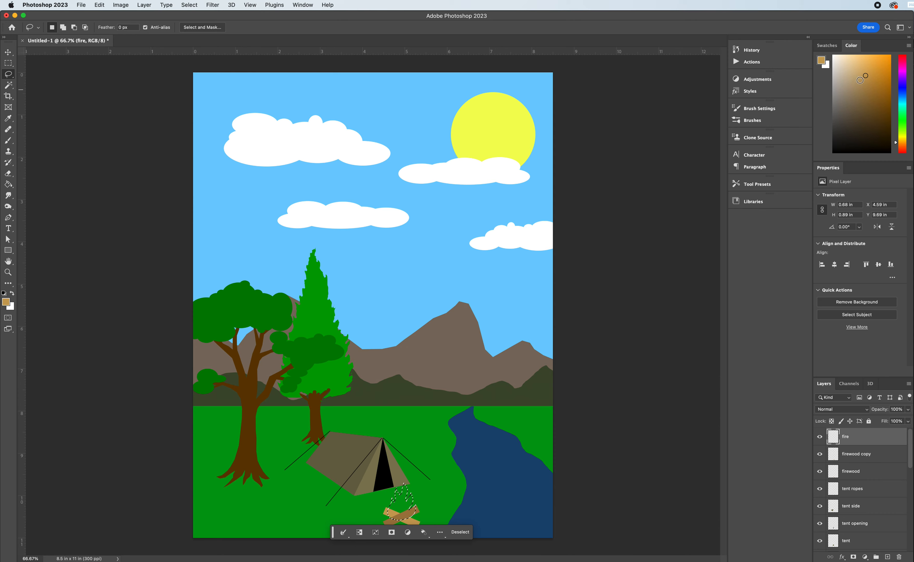
Fill the flame selection on the fire layer with a bright yellow-orange.
drag(865, 75, 890, 56)
drag(897, 143, 896, 140)
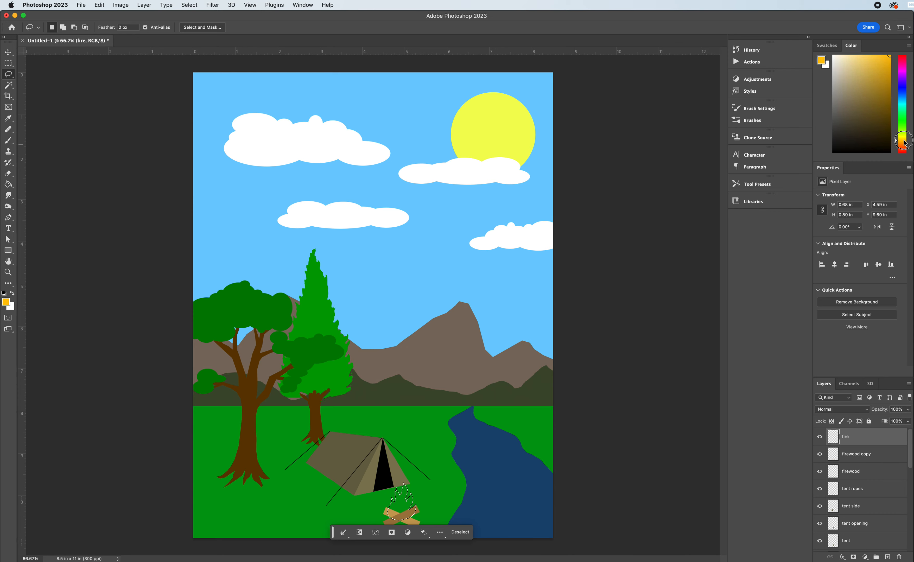
click(8, 184)
click(409, 517)
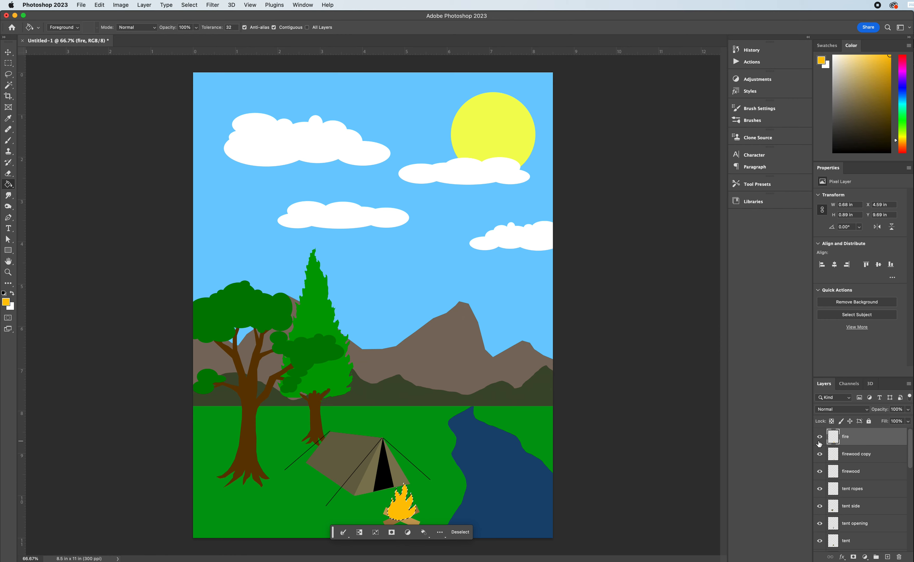
Refill the flame selection with a deeper orange, #ff9b05, and deselect it.
click(904, 143)
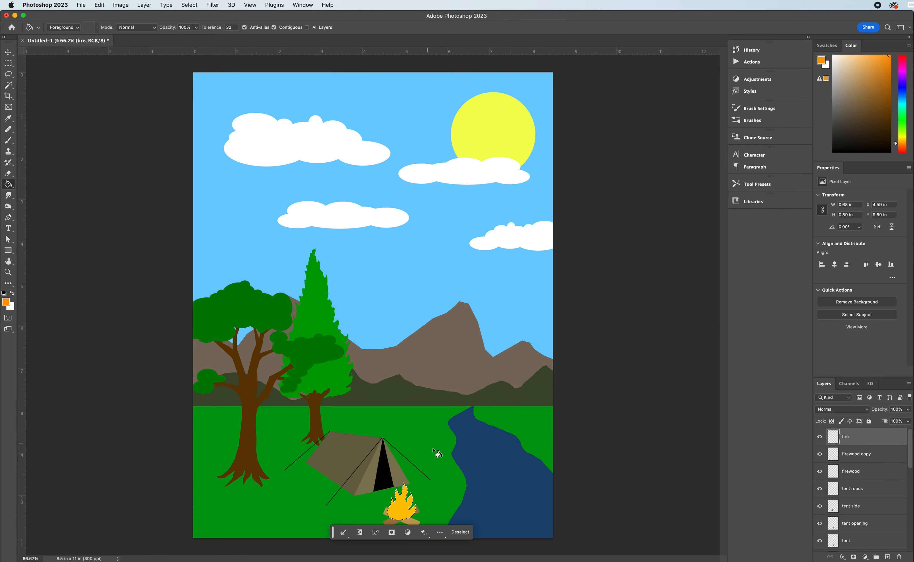
click(401, 505)
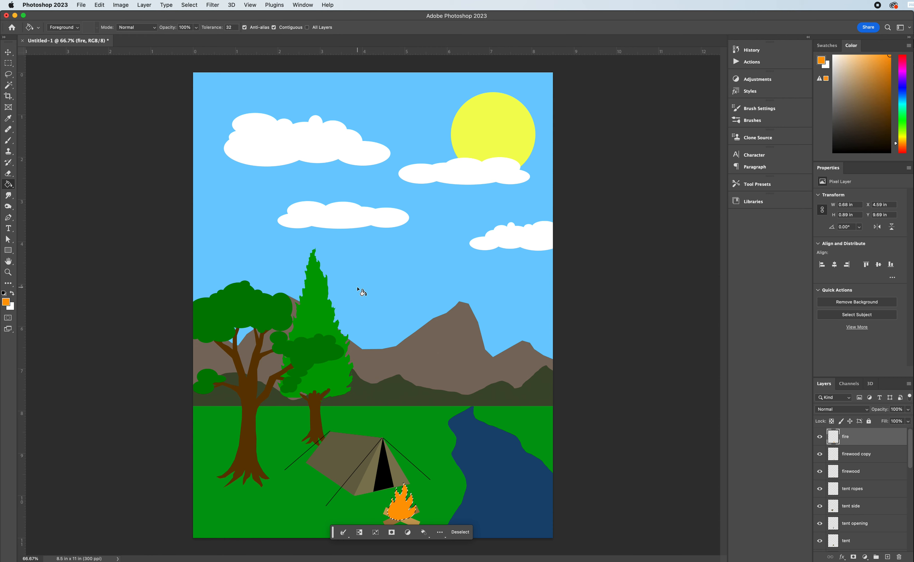
key(super+d)
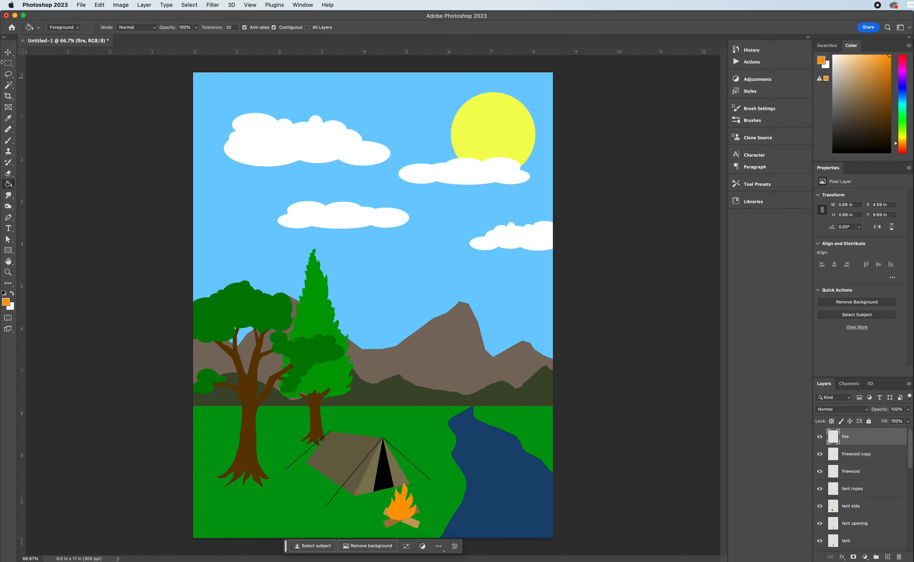
Outline a smaller inner flame within the orange fire with the freehand Lasso, about 0.34 in wide and 0.48 in high.
click(9, 74)
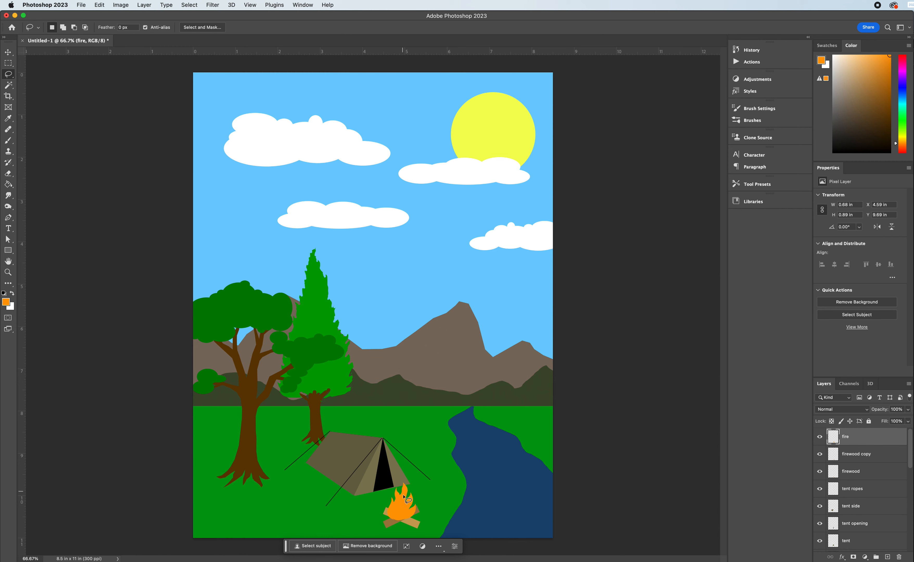
drag(395, 521, 393, 510)
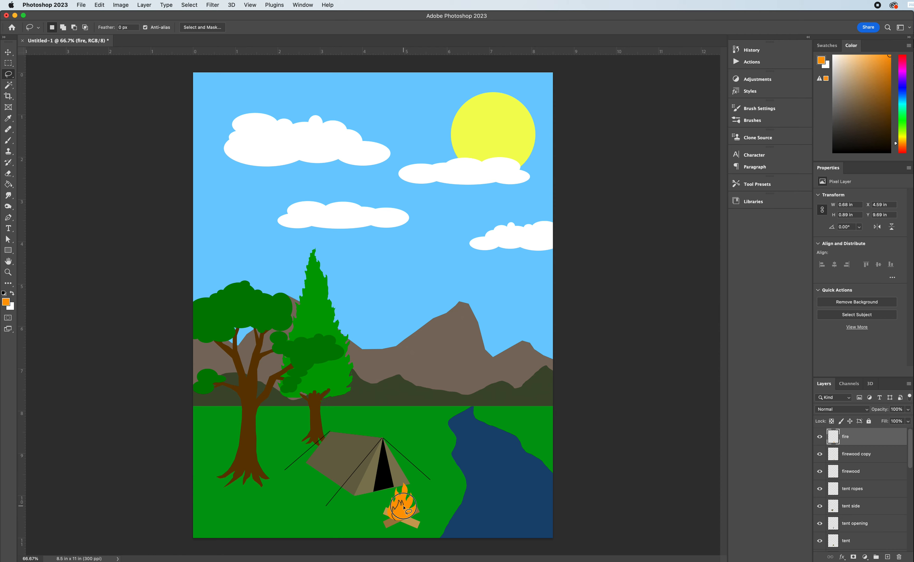
drag(404, 507, 404, 511)
mouse_move(404, 517)
mouse_down()
mouse_move(414, 505)
mouse_move(417, 524)
mouse_move(407, 530)
mouse_move(383, 512)
mouse_up()
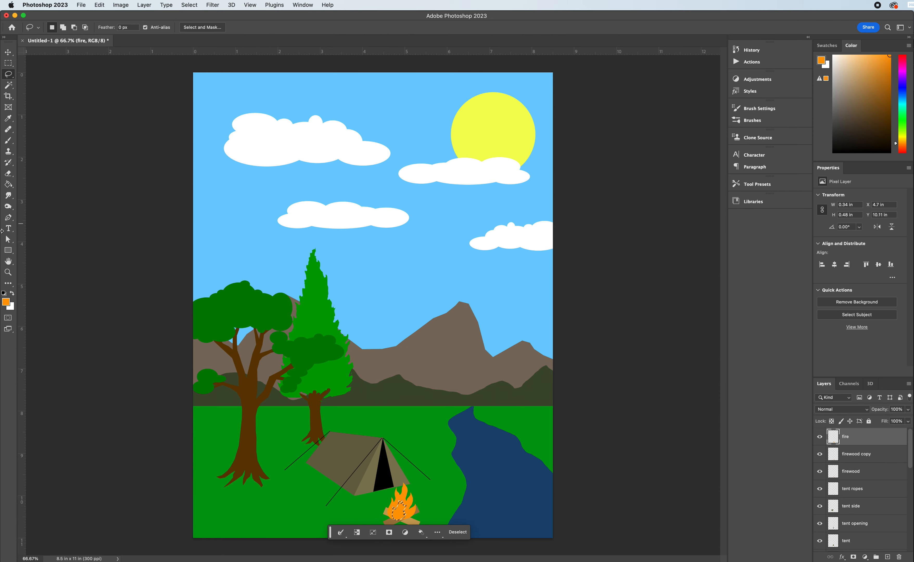
Fill the inner flame selection on the fire layer with bright yellow #fff605 and deselect it.
click(6, 303)
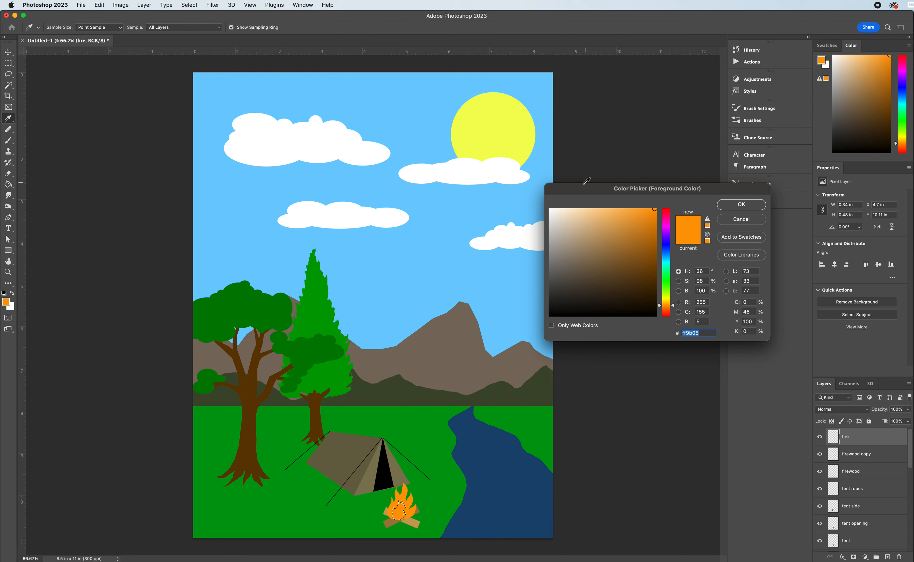
click(666, 300)
drag(667, 304, 669, 302)
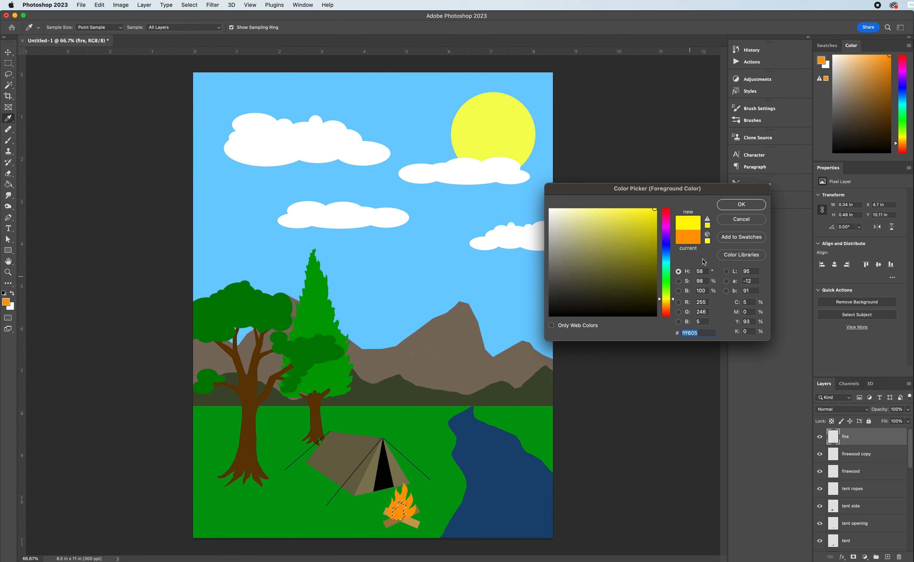
click(741, 204)
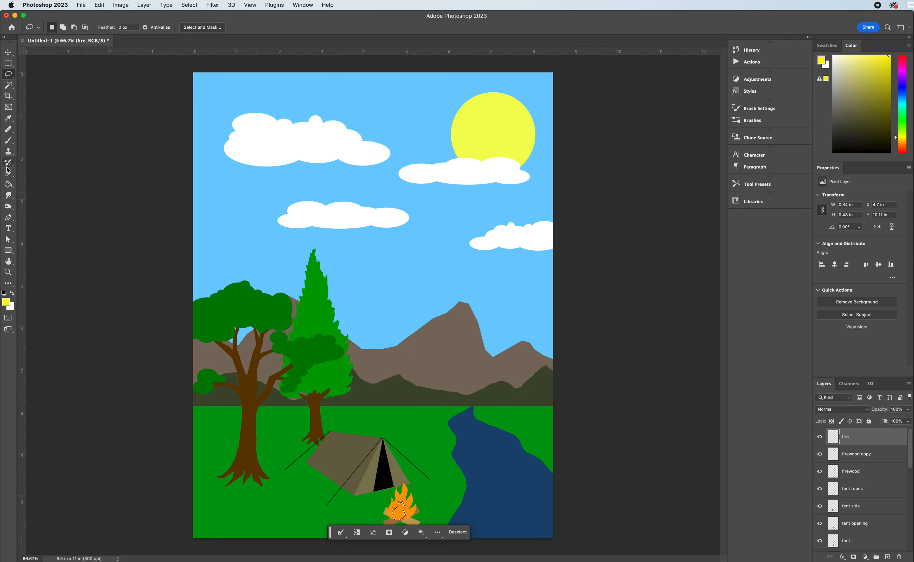
click(8, 184)
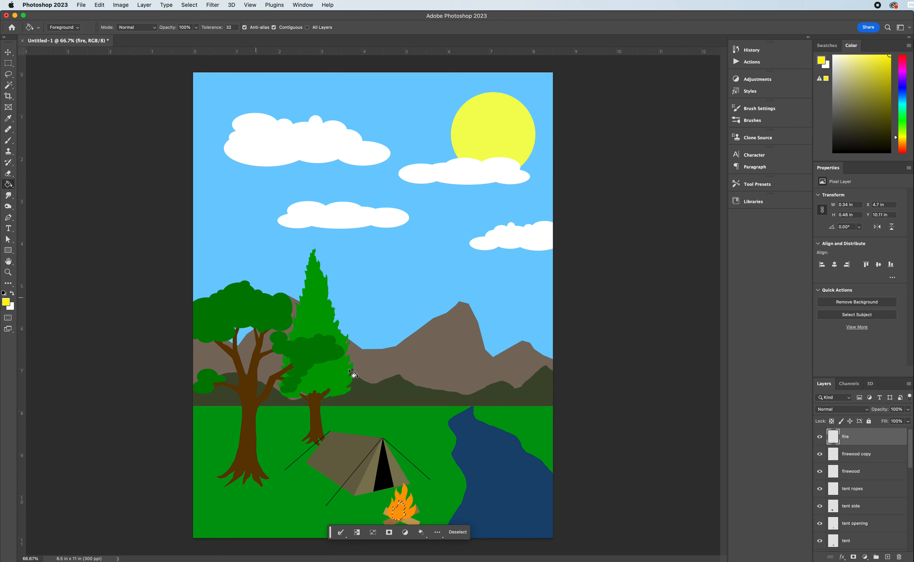
click(400, 514)
key(super+d)
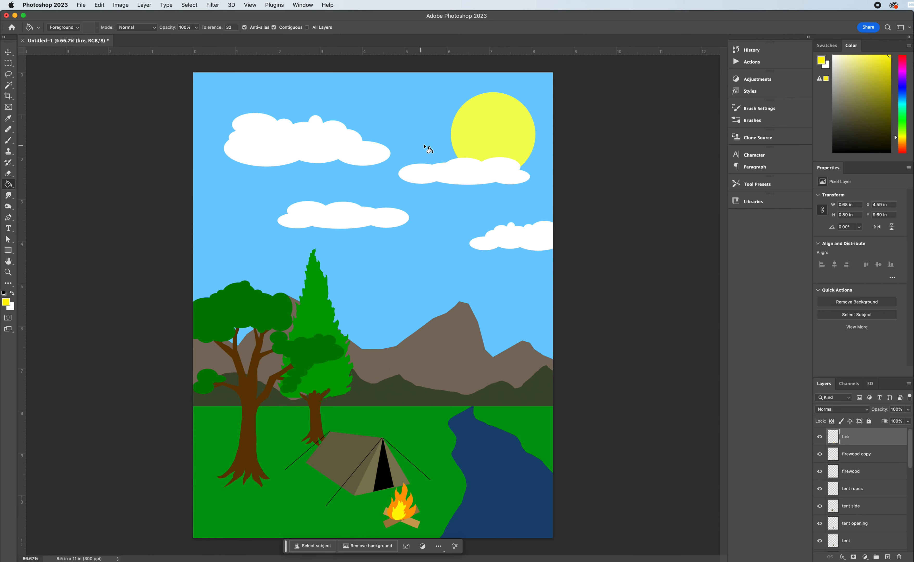